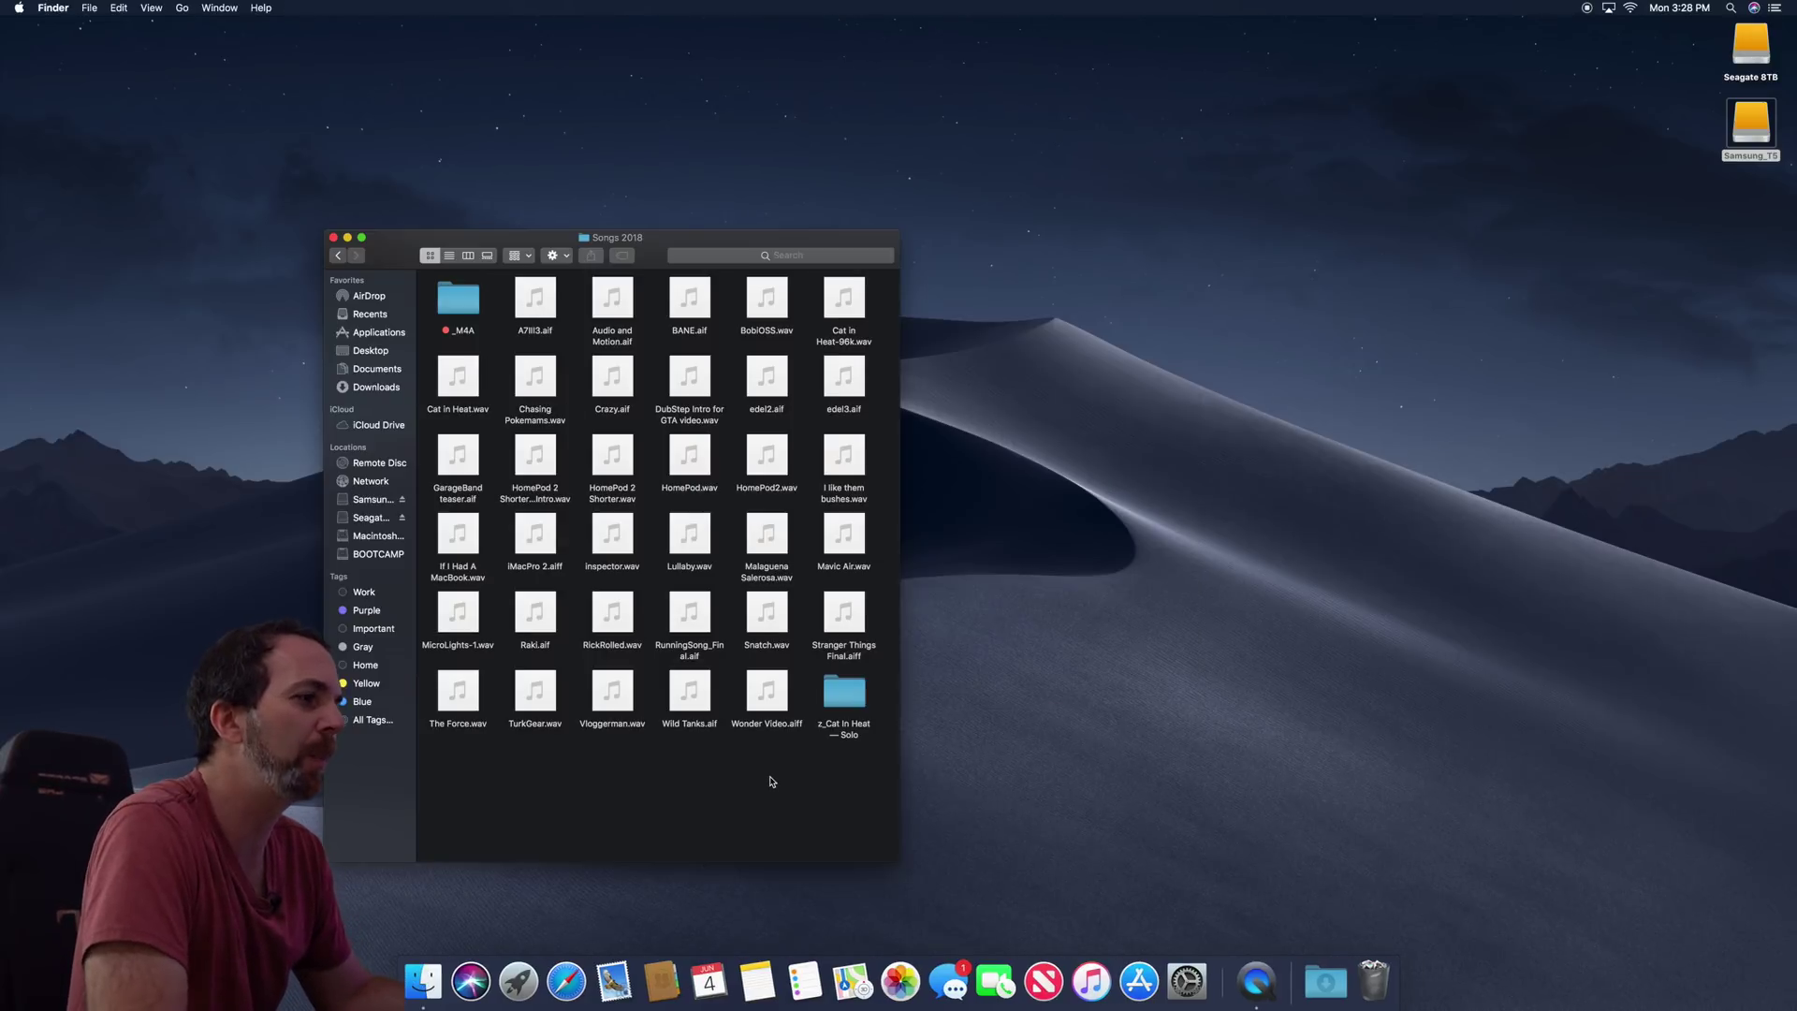
# Step: Select the song files and group the desktop with Use Stacks
pyautogui.moveTo(773, 779)
pyautogui.mouseDown()
pyautogui.moveTo(717, 532)
pyautogui.moveTo(450, 373)
pyautogui.moveTo(1344, 387)
pyautogui.moveTo(1321, 382)
pyautogui.mouseUp()
pyautogui.rightClick(1117, 414)
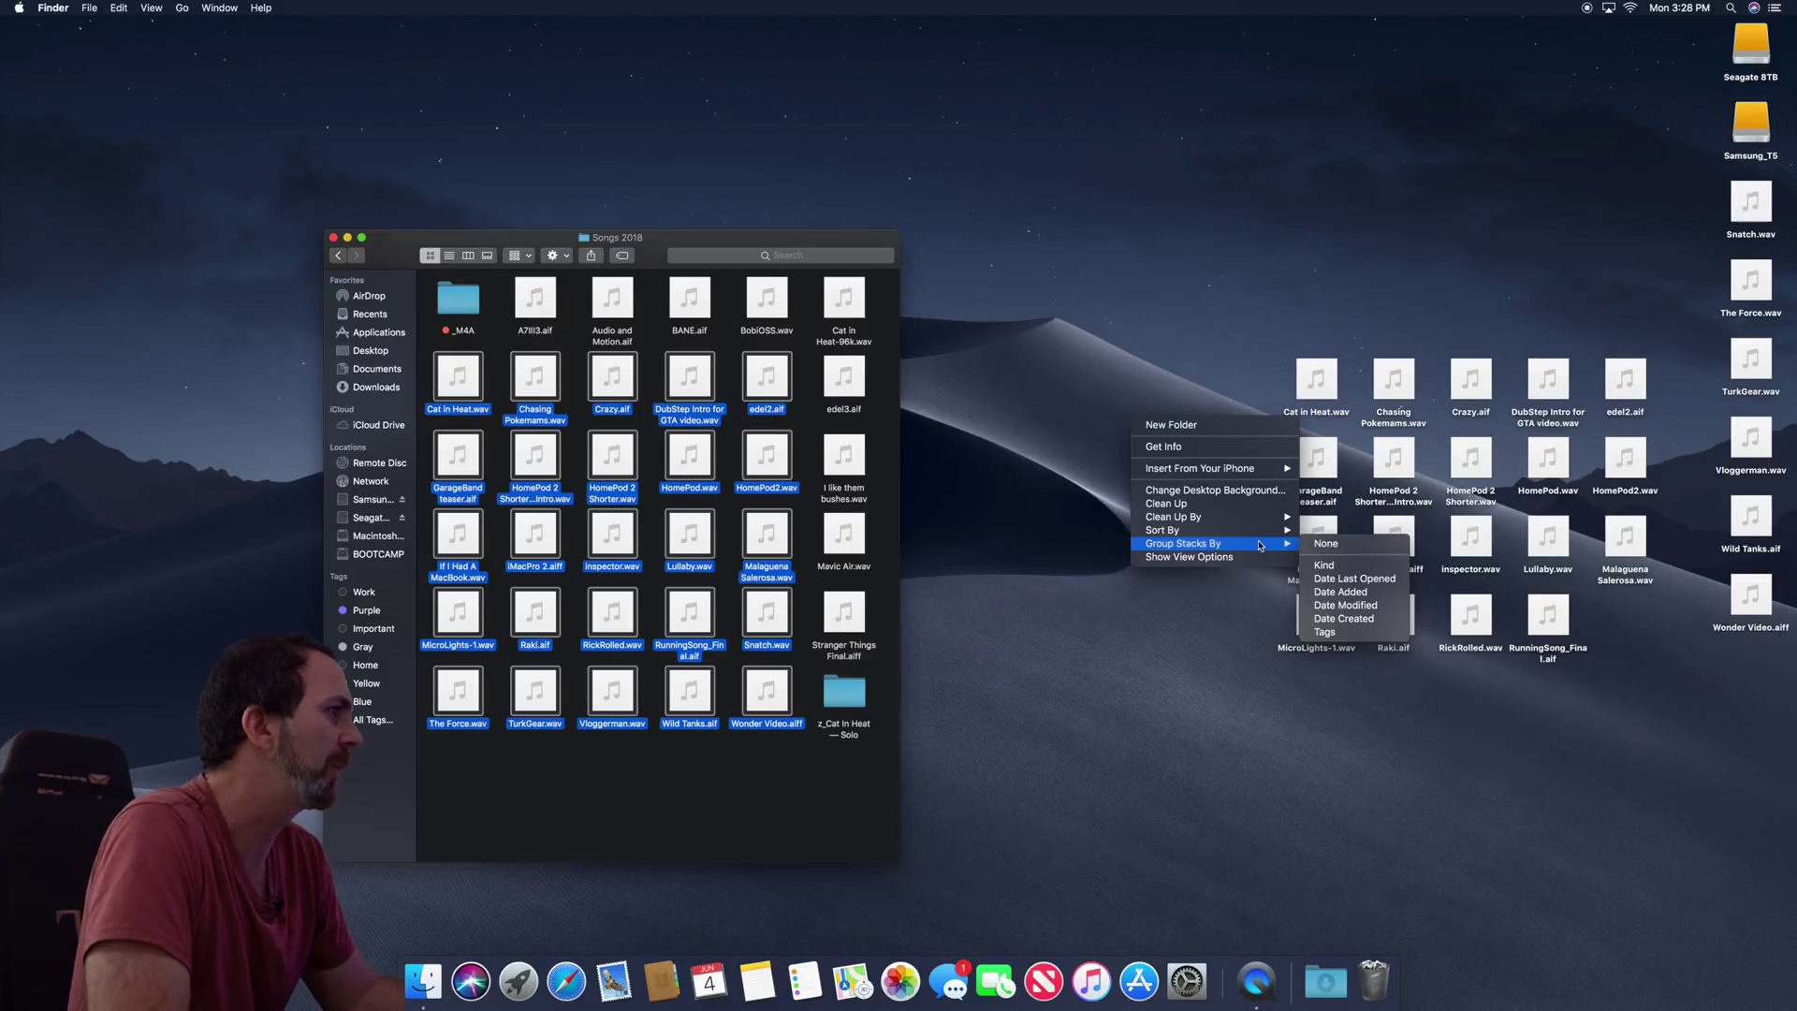
pyautogui.click(1179, 546)
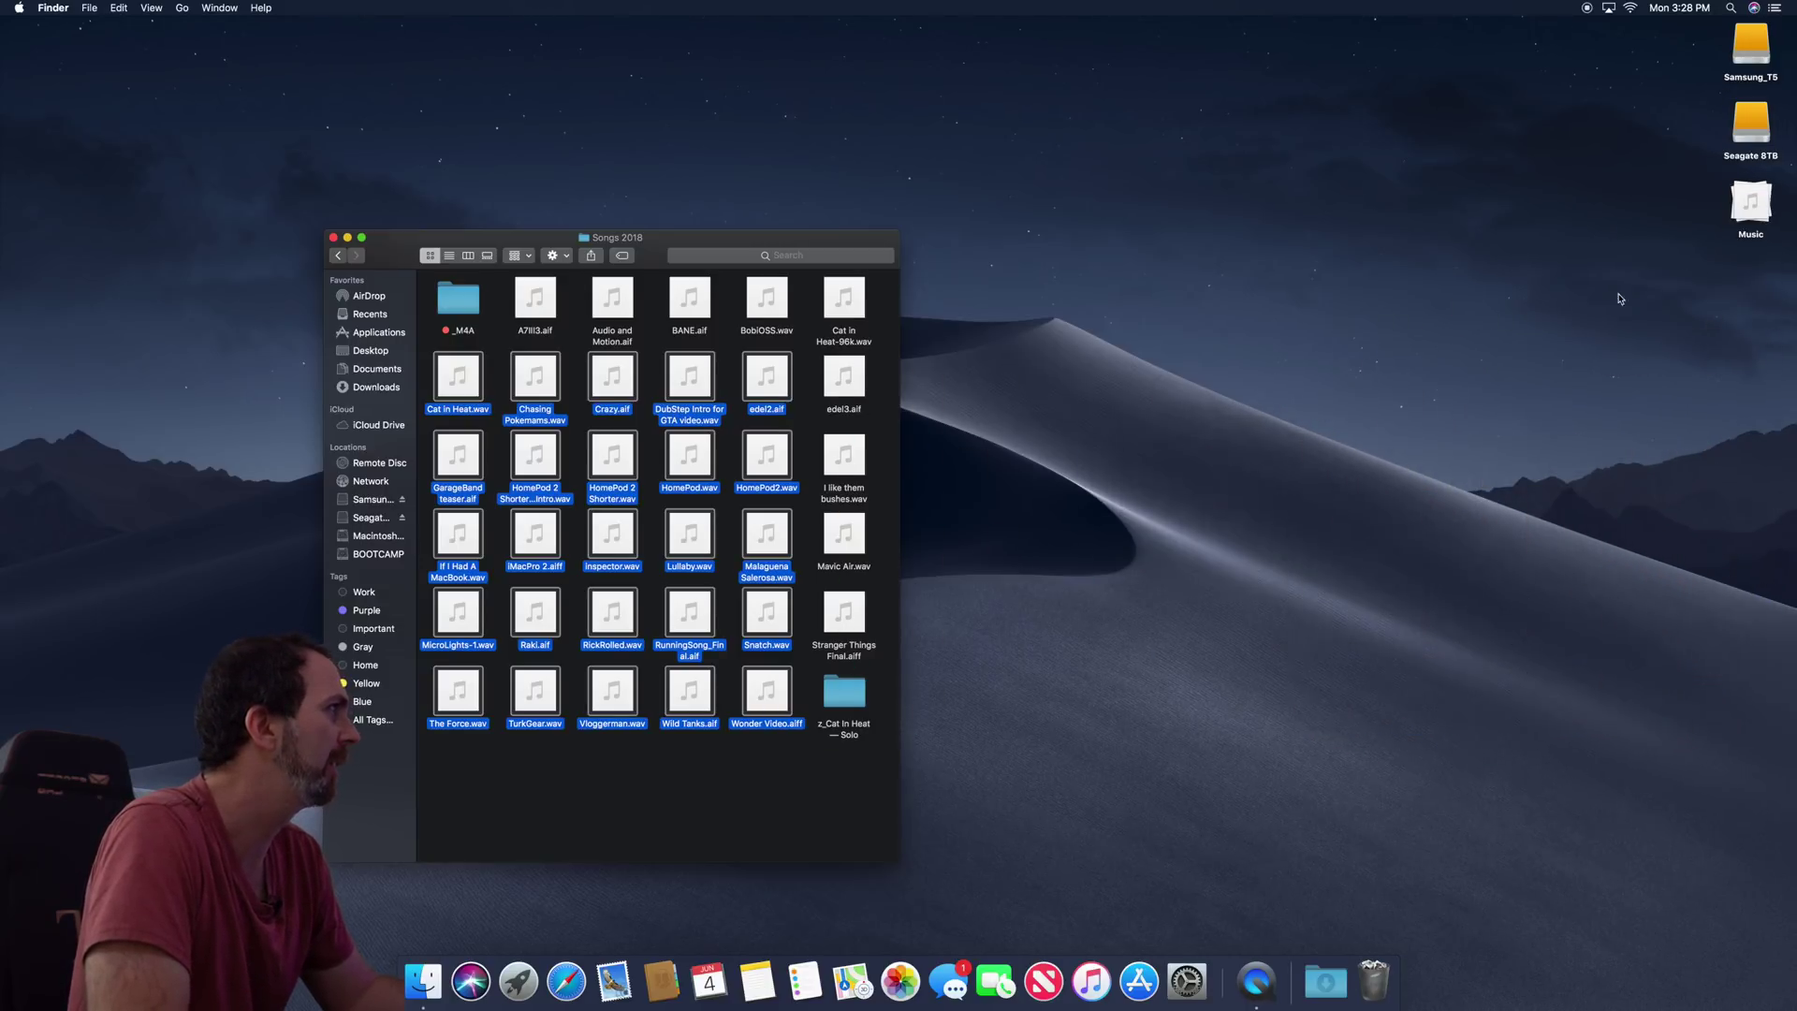
# Step: Move the Songs 2018 window aside and expand and collapse the Music stack
pyautogui.moveTo(770, 239); pyautogui.dragTo(688, 203)
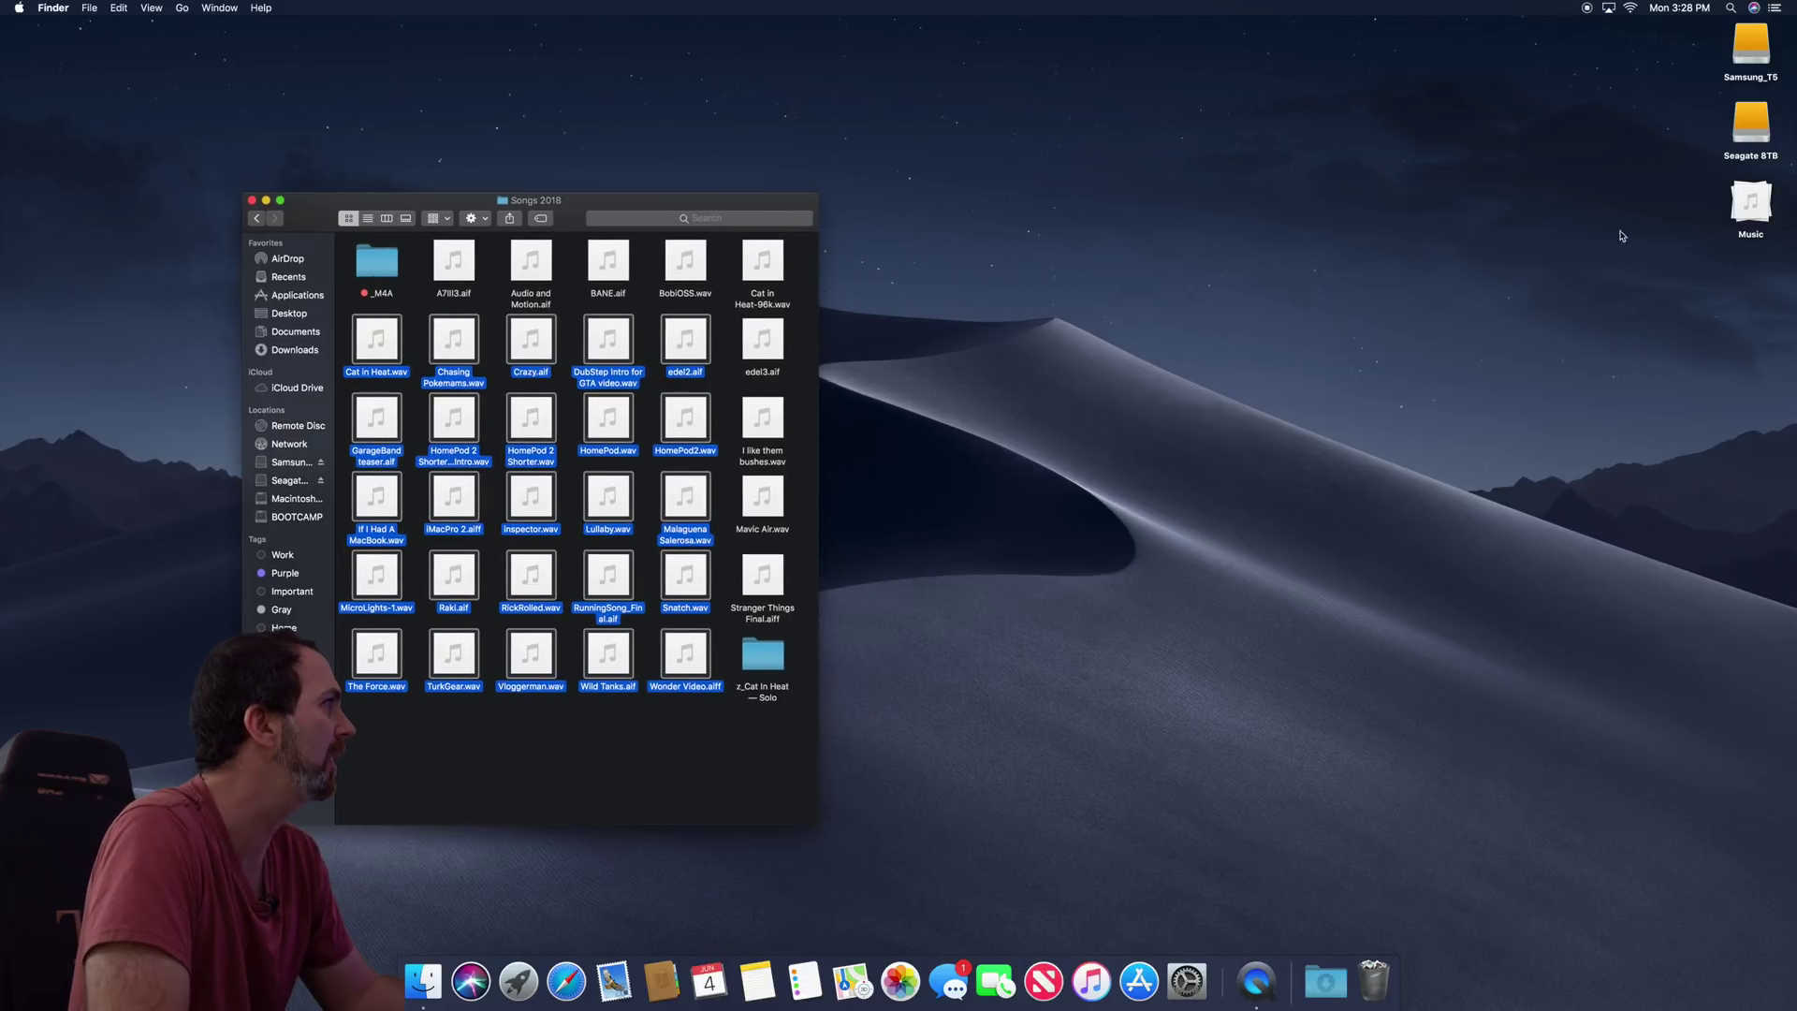
pyautogui.click(1742, 208)
pyautogui.click(1745, 208)
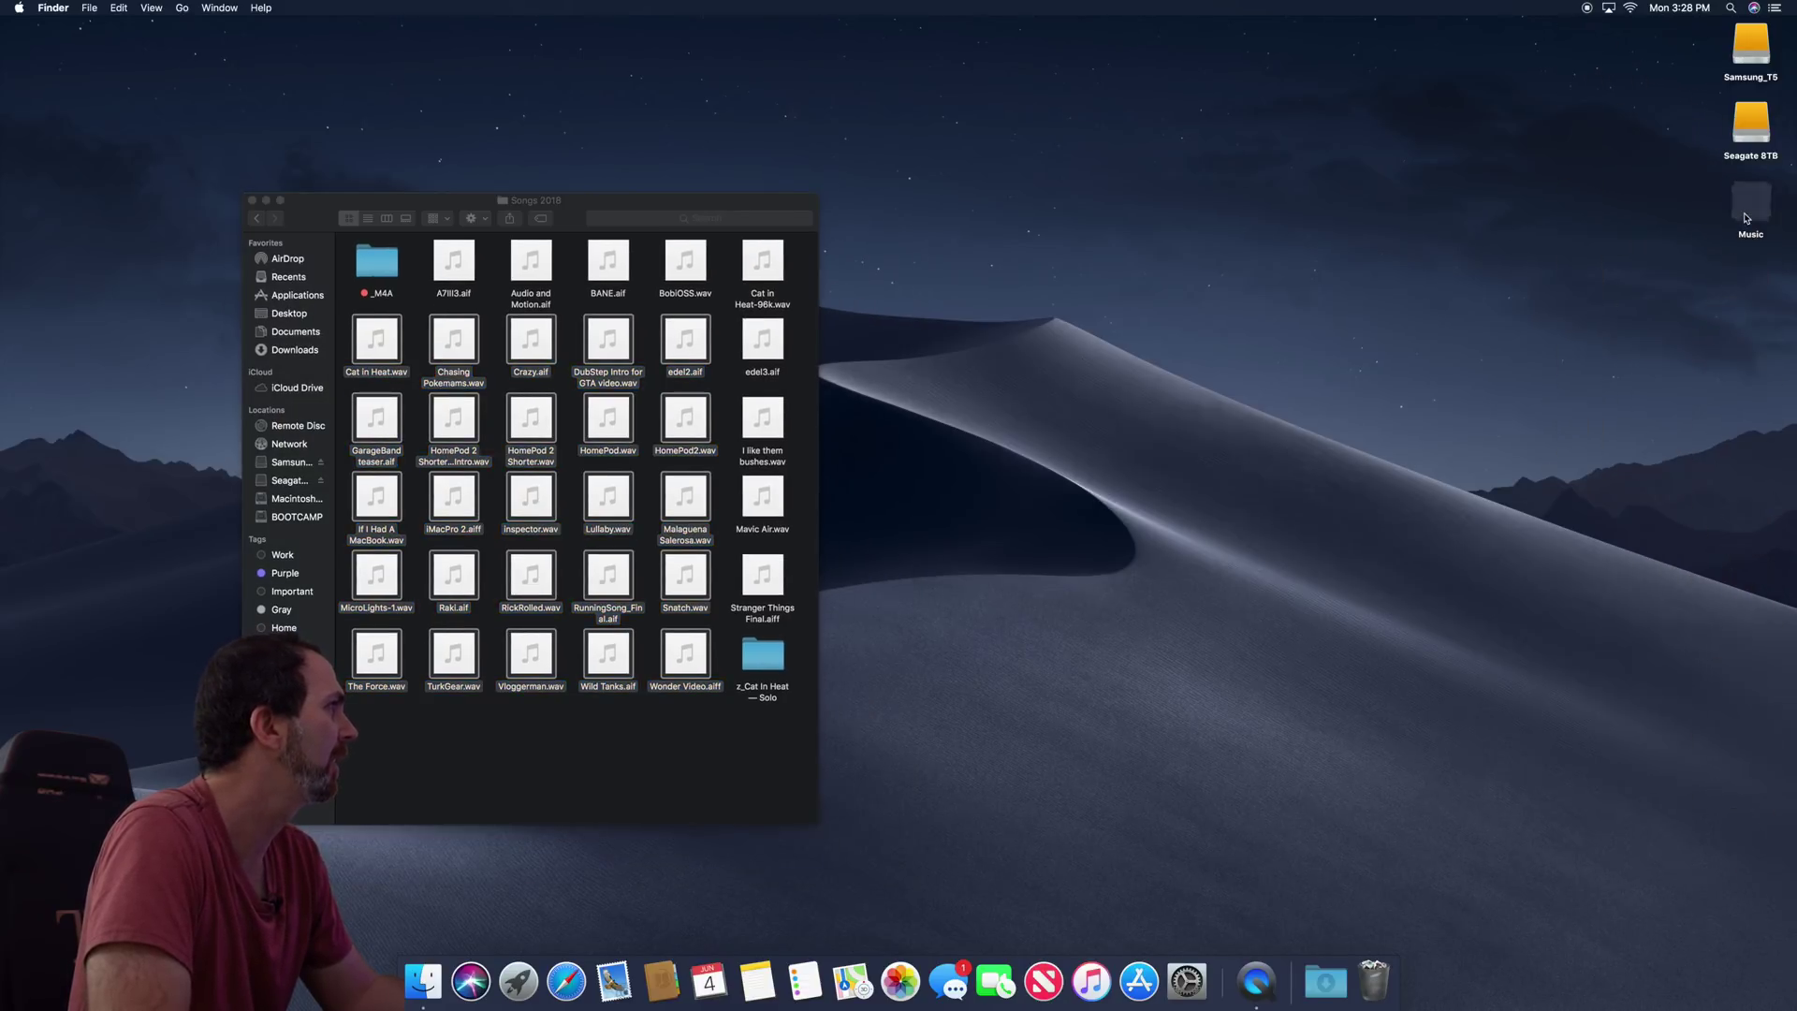
pyautogui.click(1745, 208)
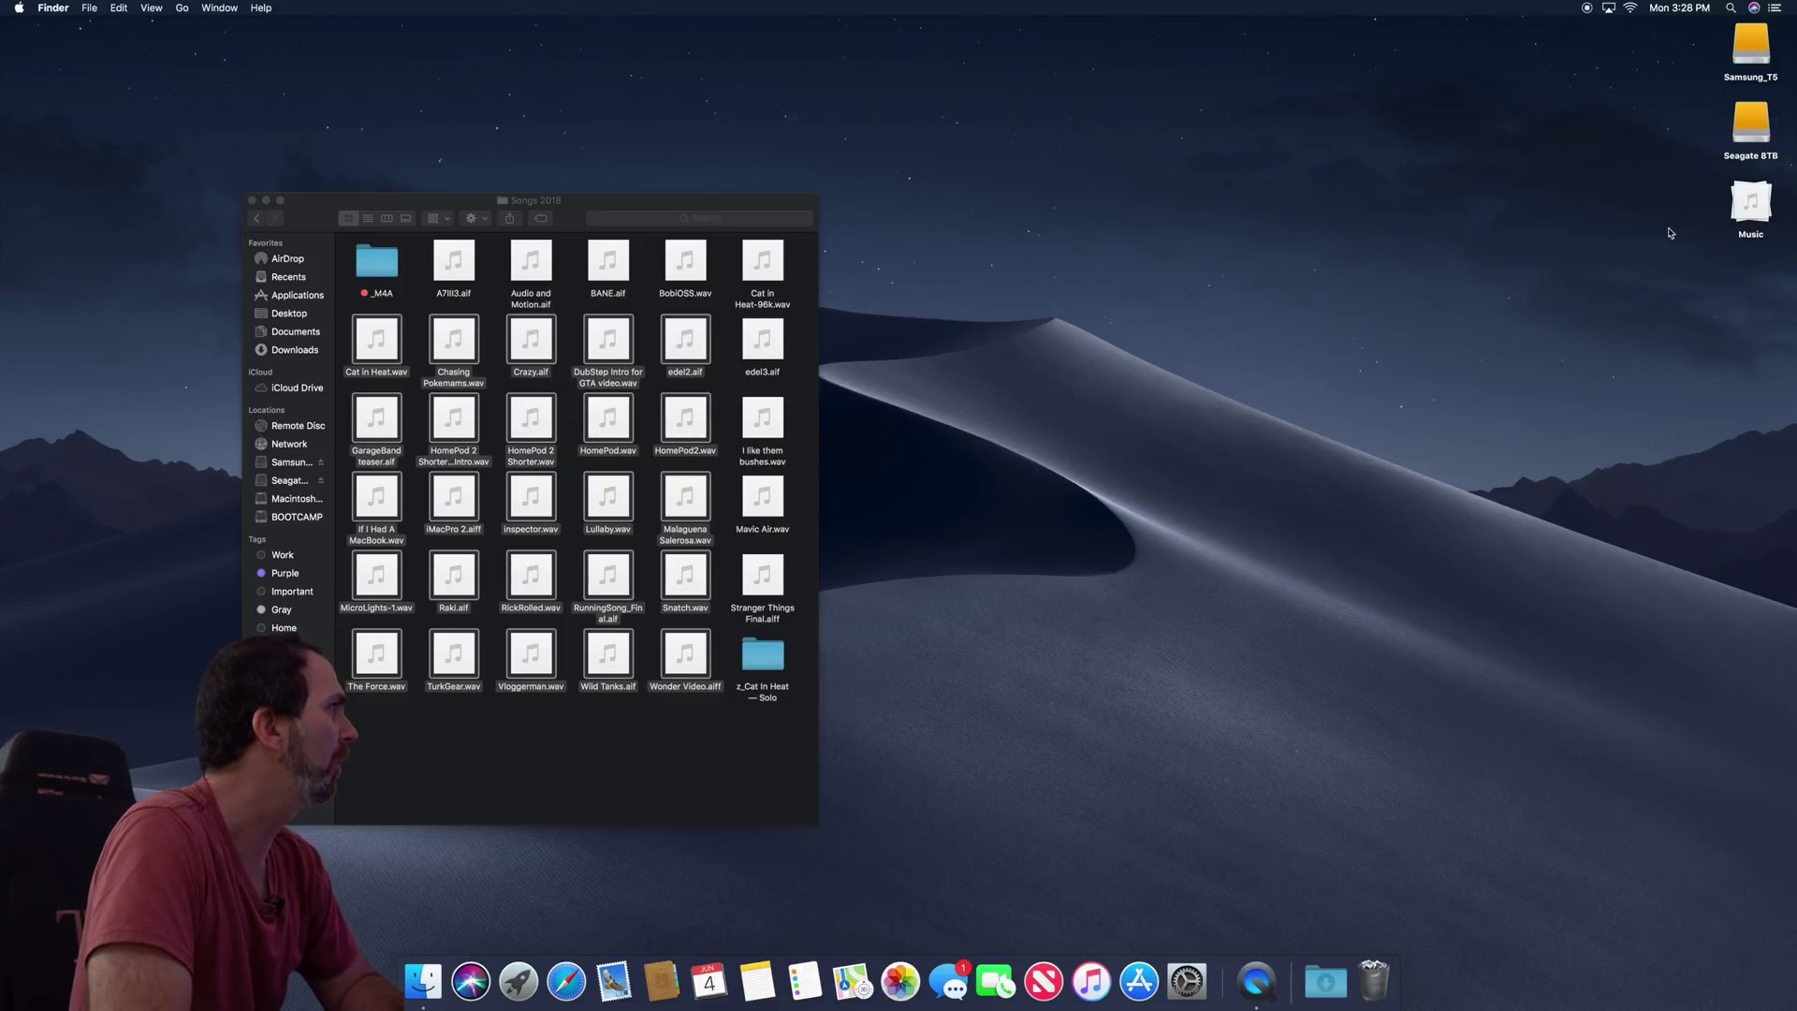
pyautogui.scroll(-1, 1737, 207)
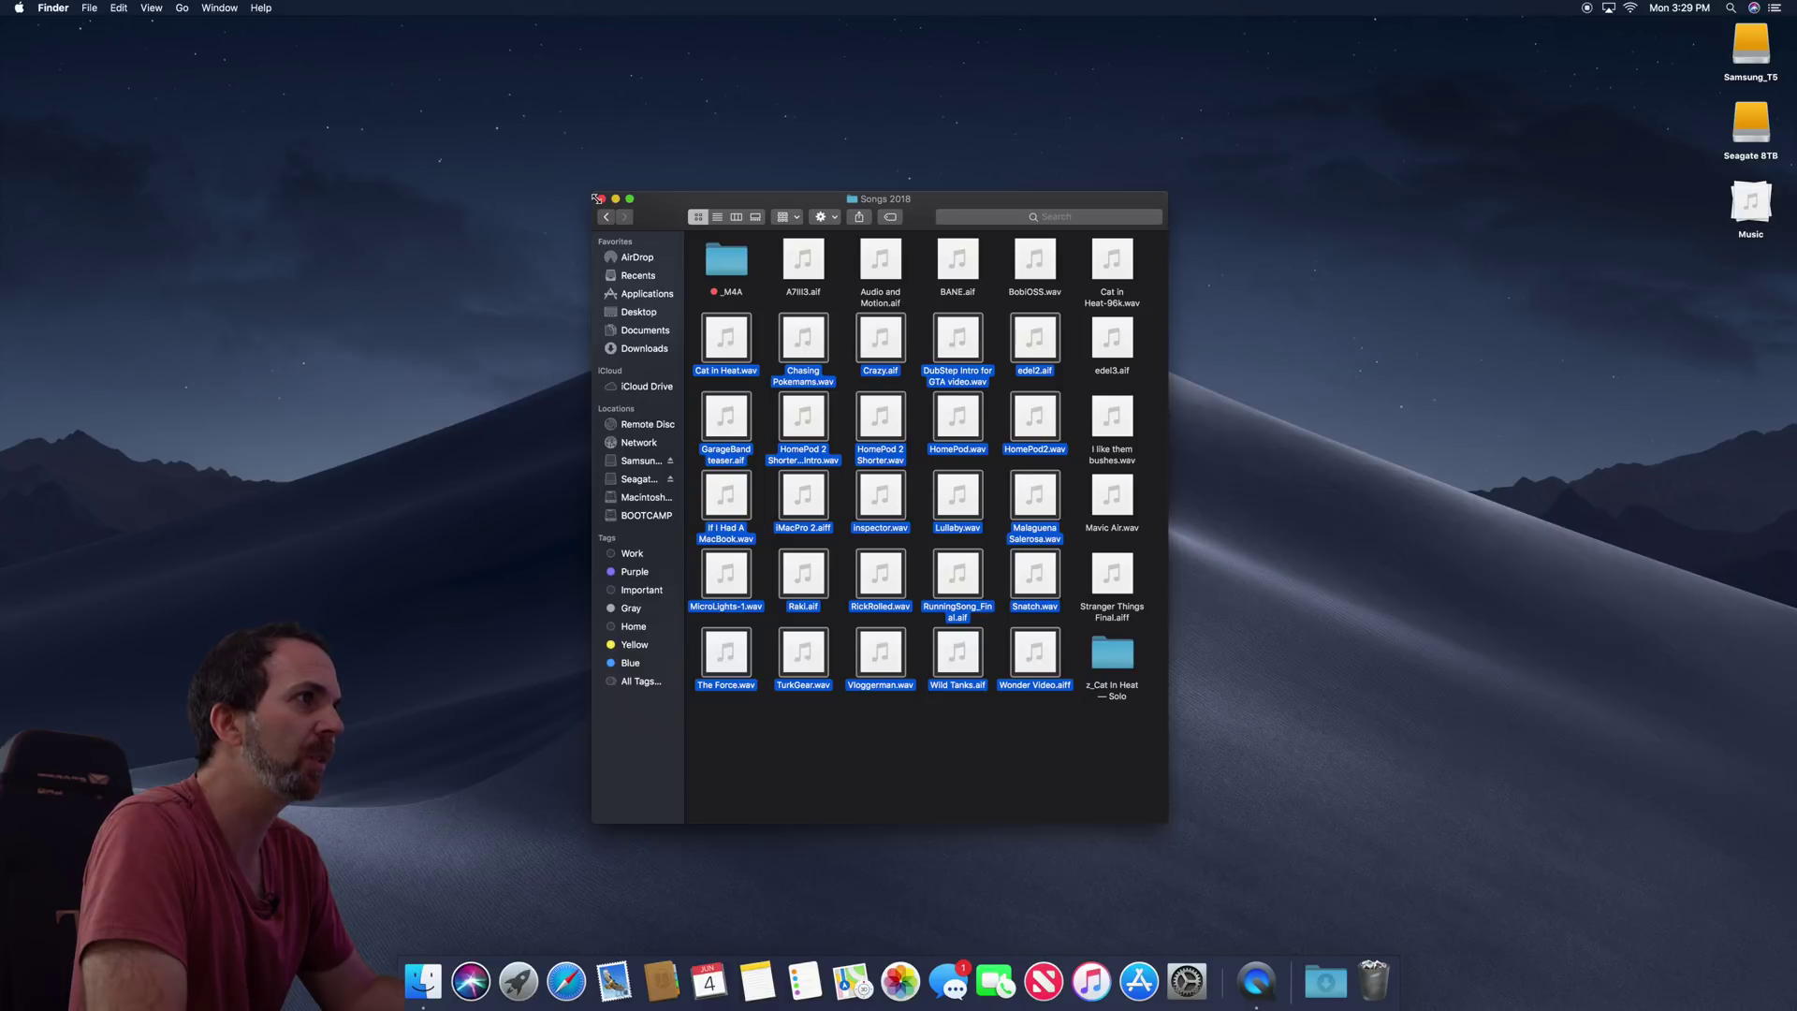
# Step: Close Songs 2018, capture a screen region, then annotate and save the screenshot
pyautogui.click(597, 200)
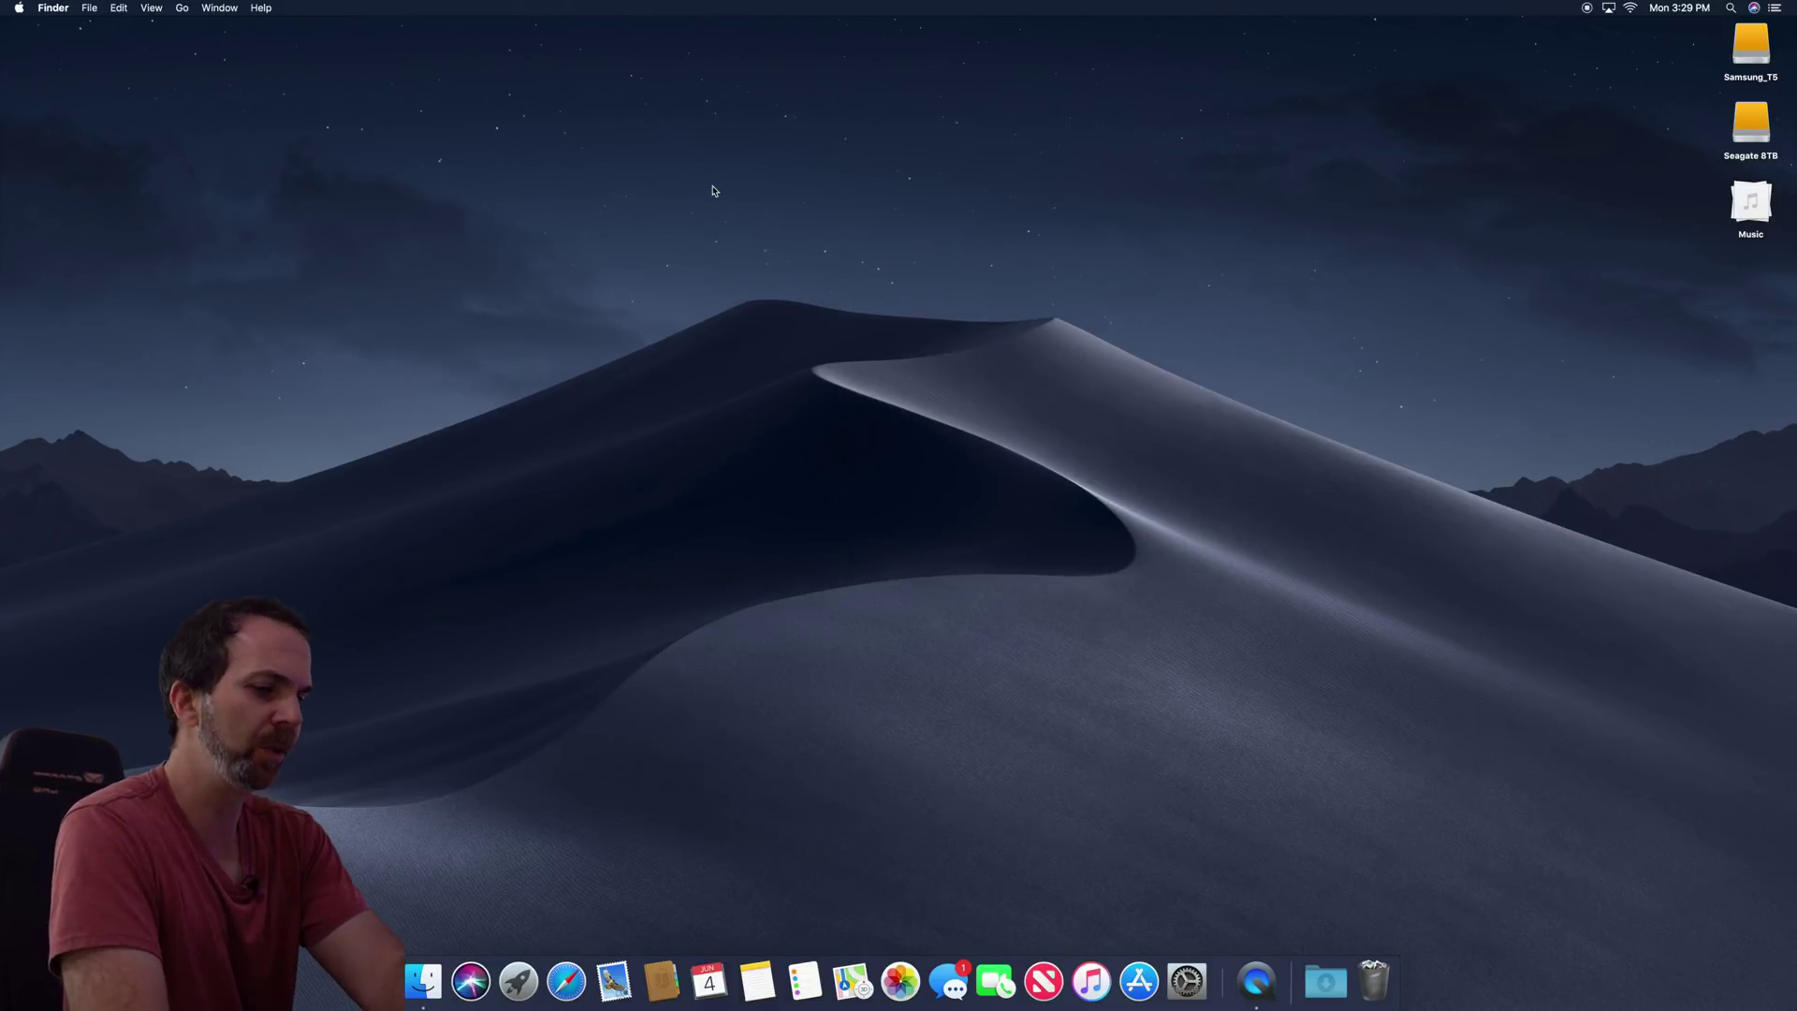
pyautogui.moveTo(650, 135); pyautogui.dragTo(746, 214)
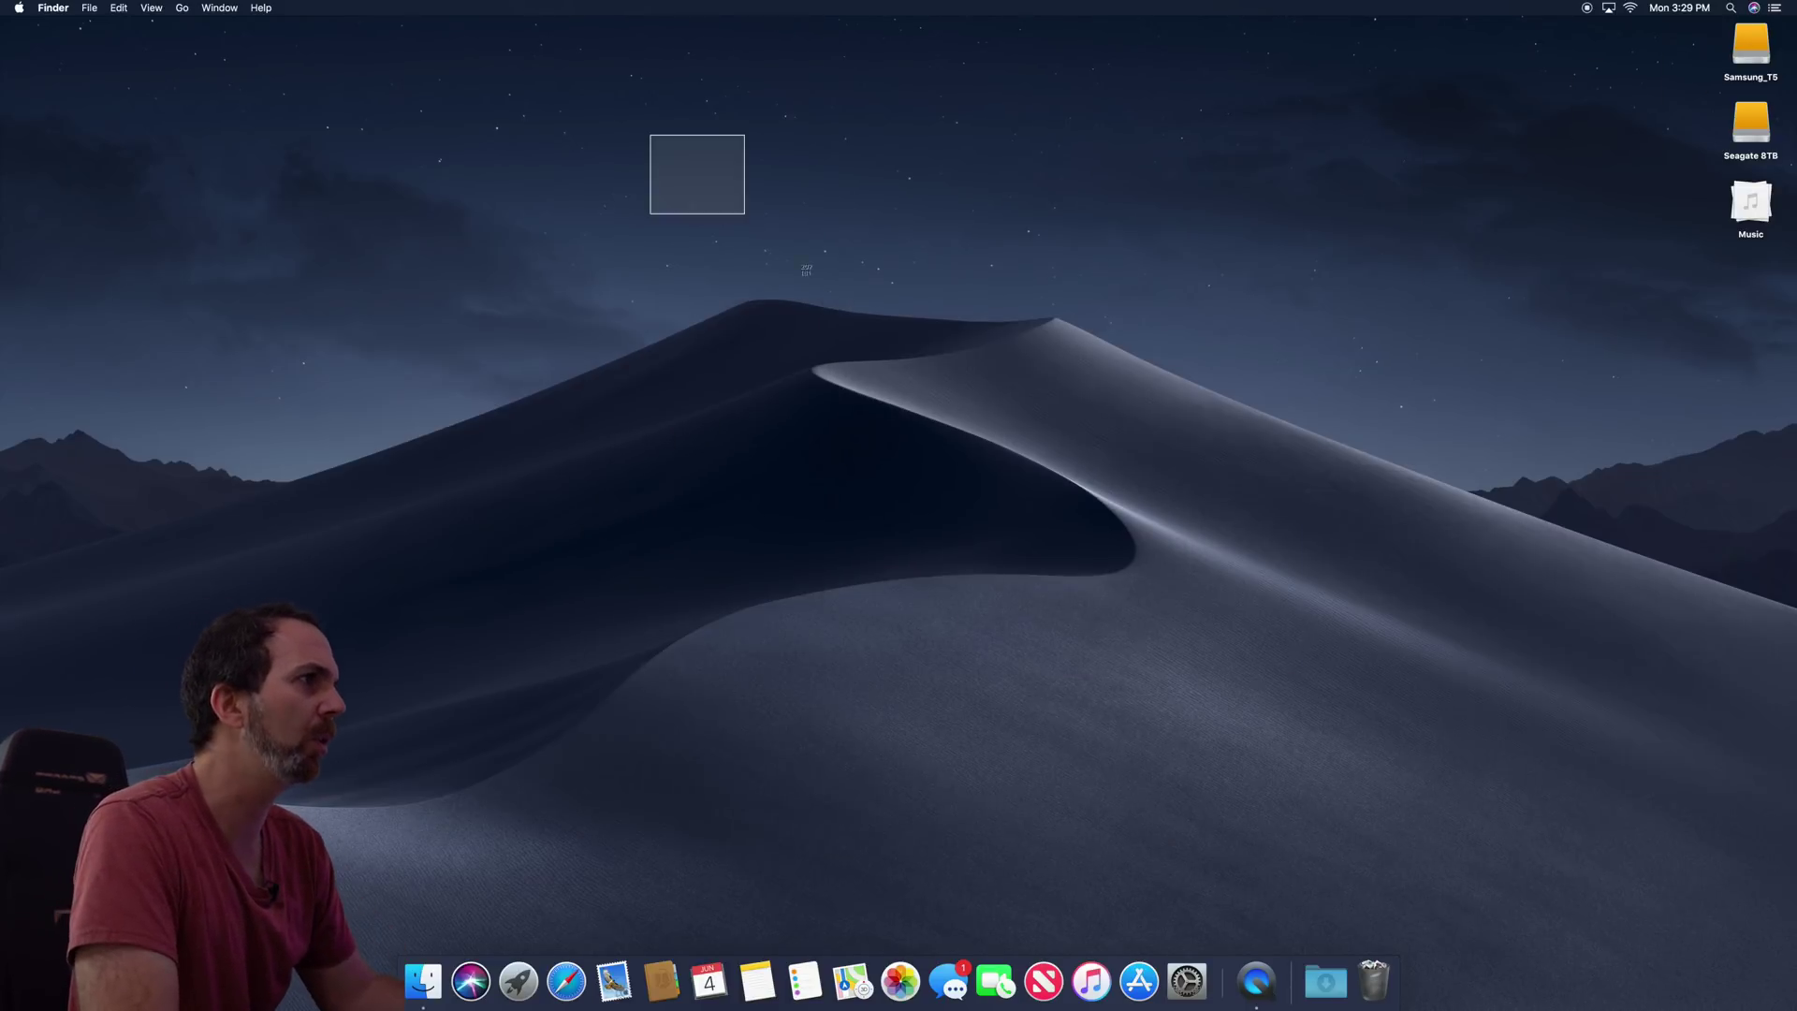
pyautogui.moveTo(805, 267); pyautogui.dragTo(1480, 751)
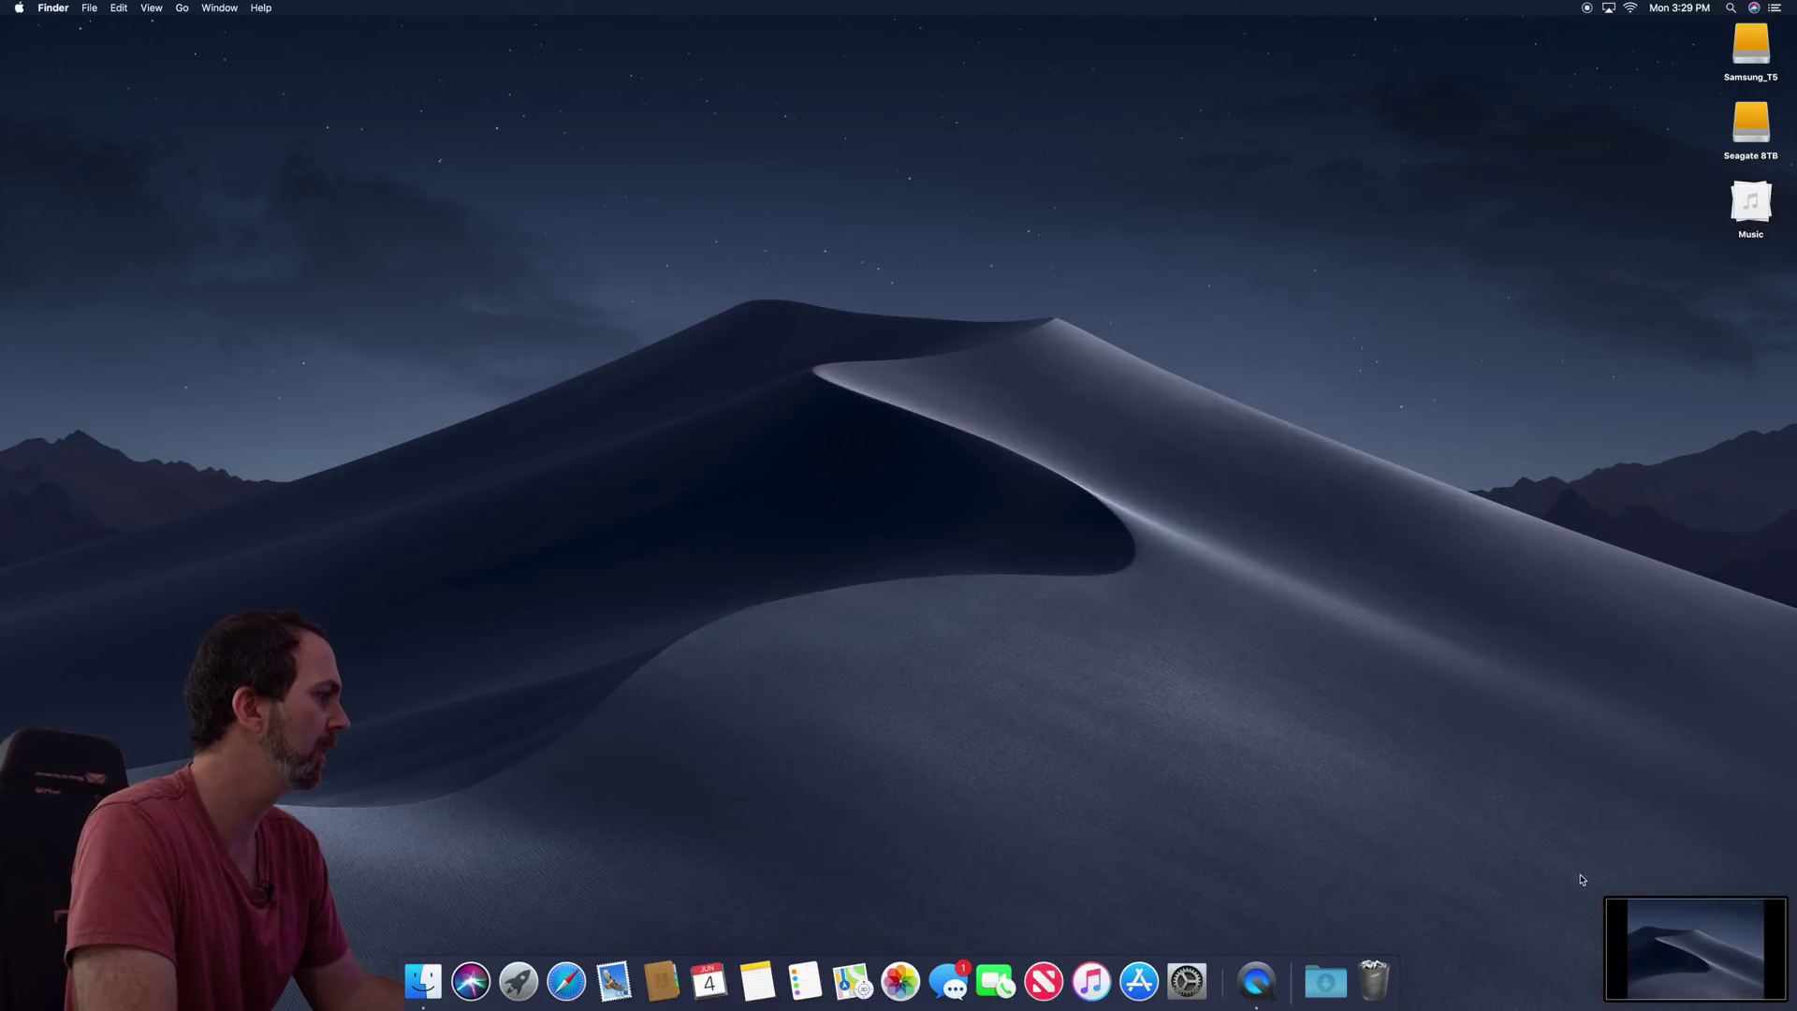
pyautogui.click(1654, 954)
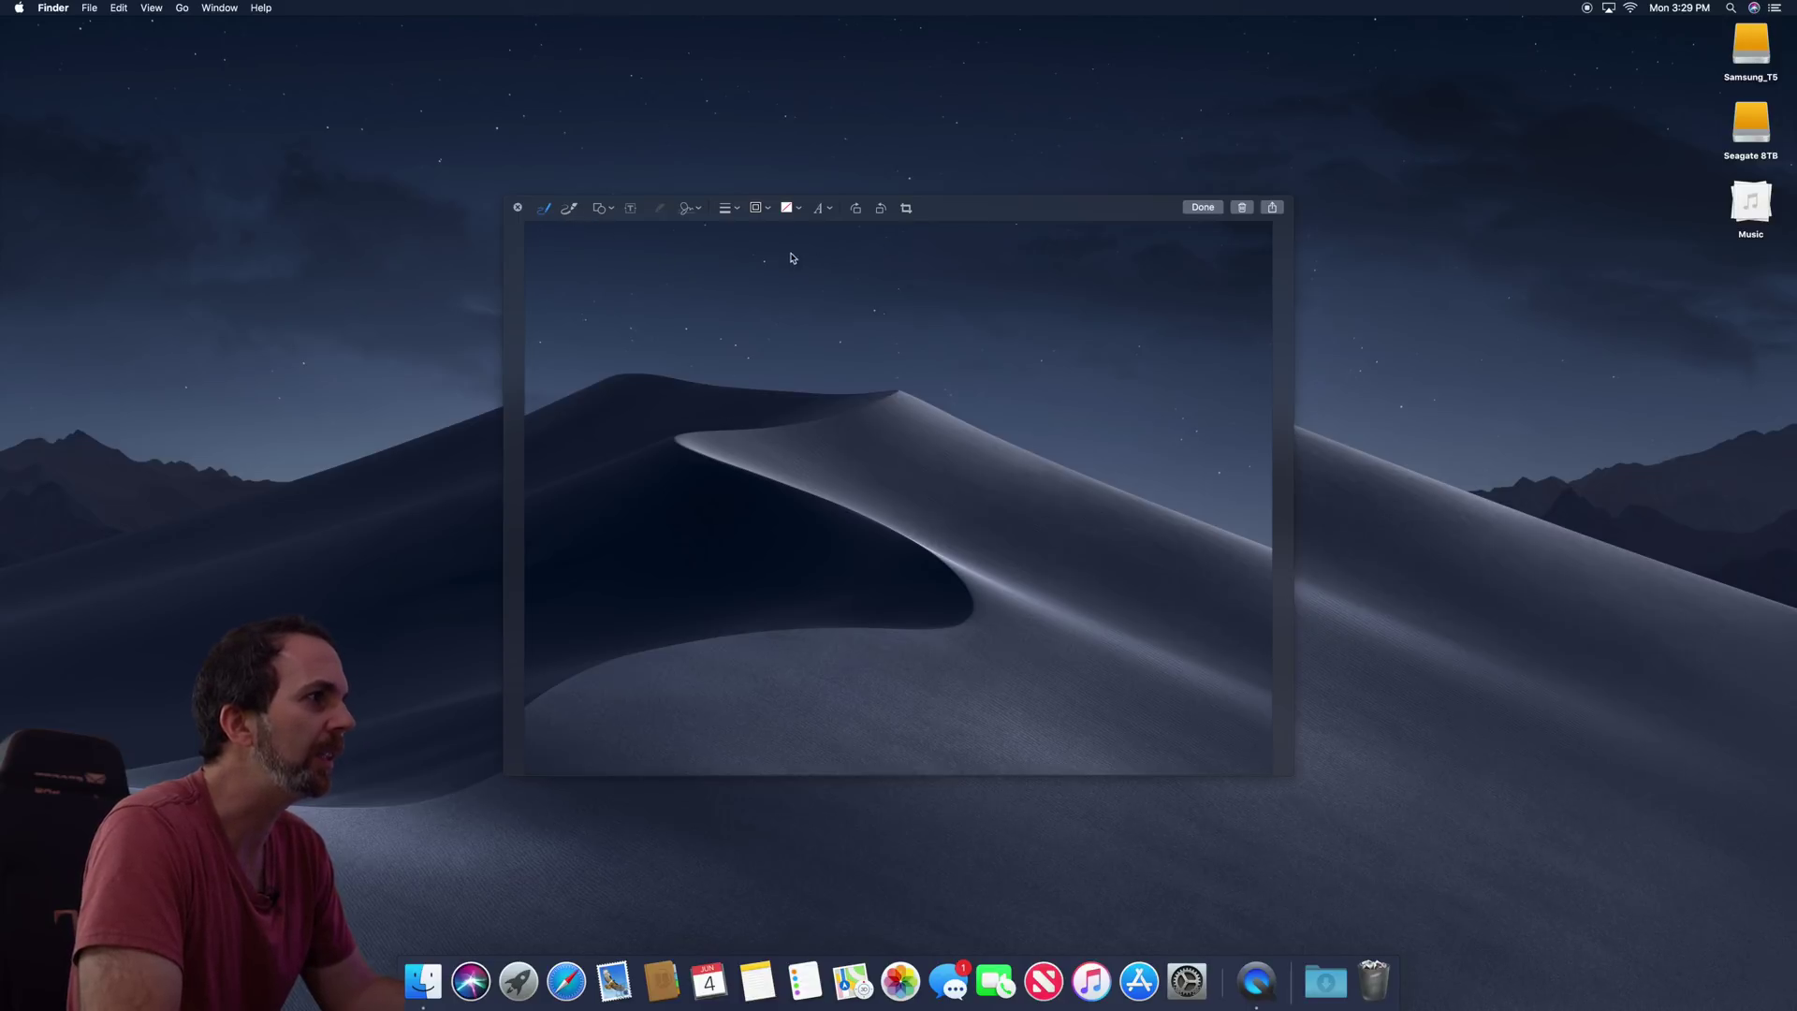
pyautogui.moveTo(906, 239); pyautogui.dragTo(819, 209)
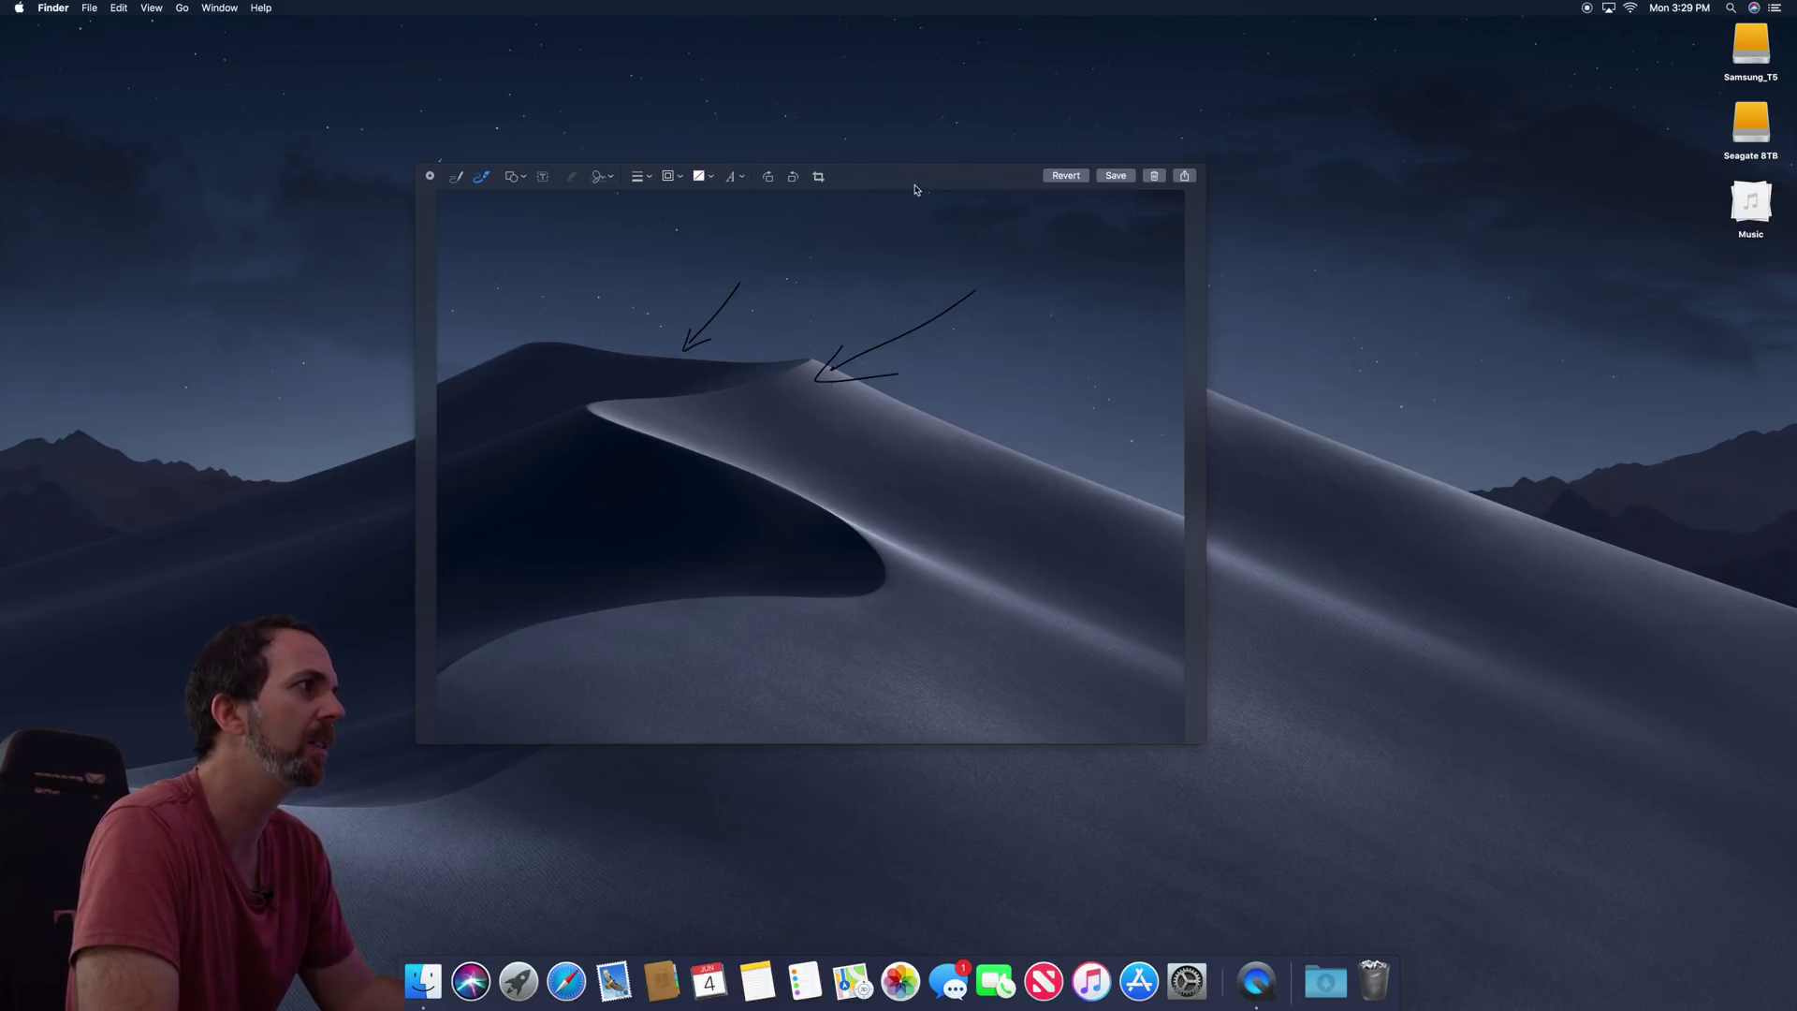
pyautogui.moveTo(914, 187); pyautogui.dragTo(861, 170)
pyautogui.click(1064, 158)
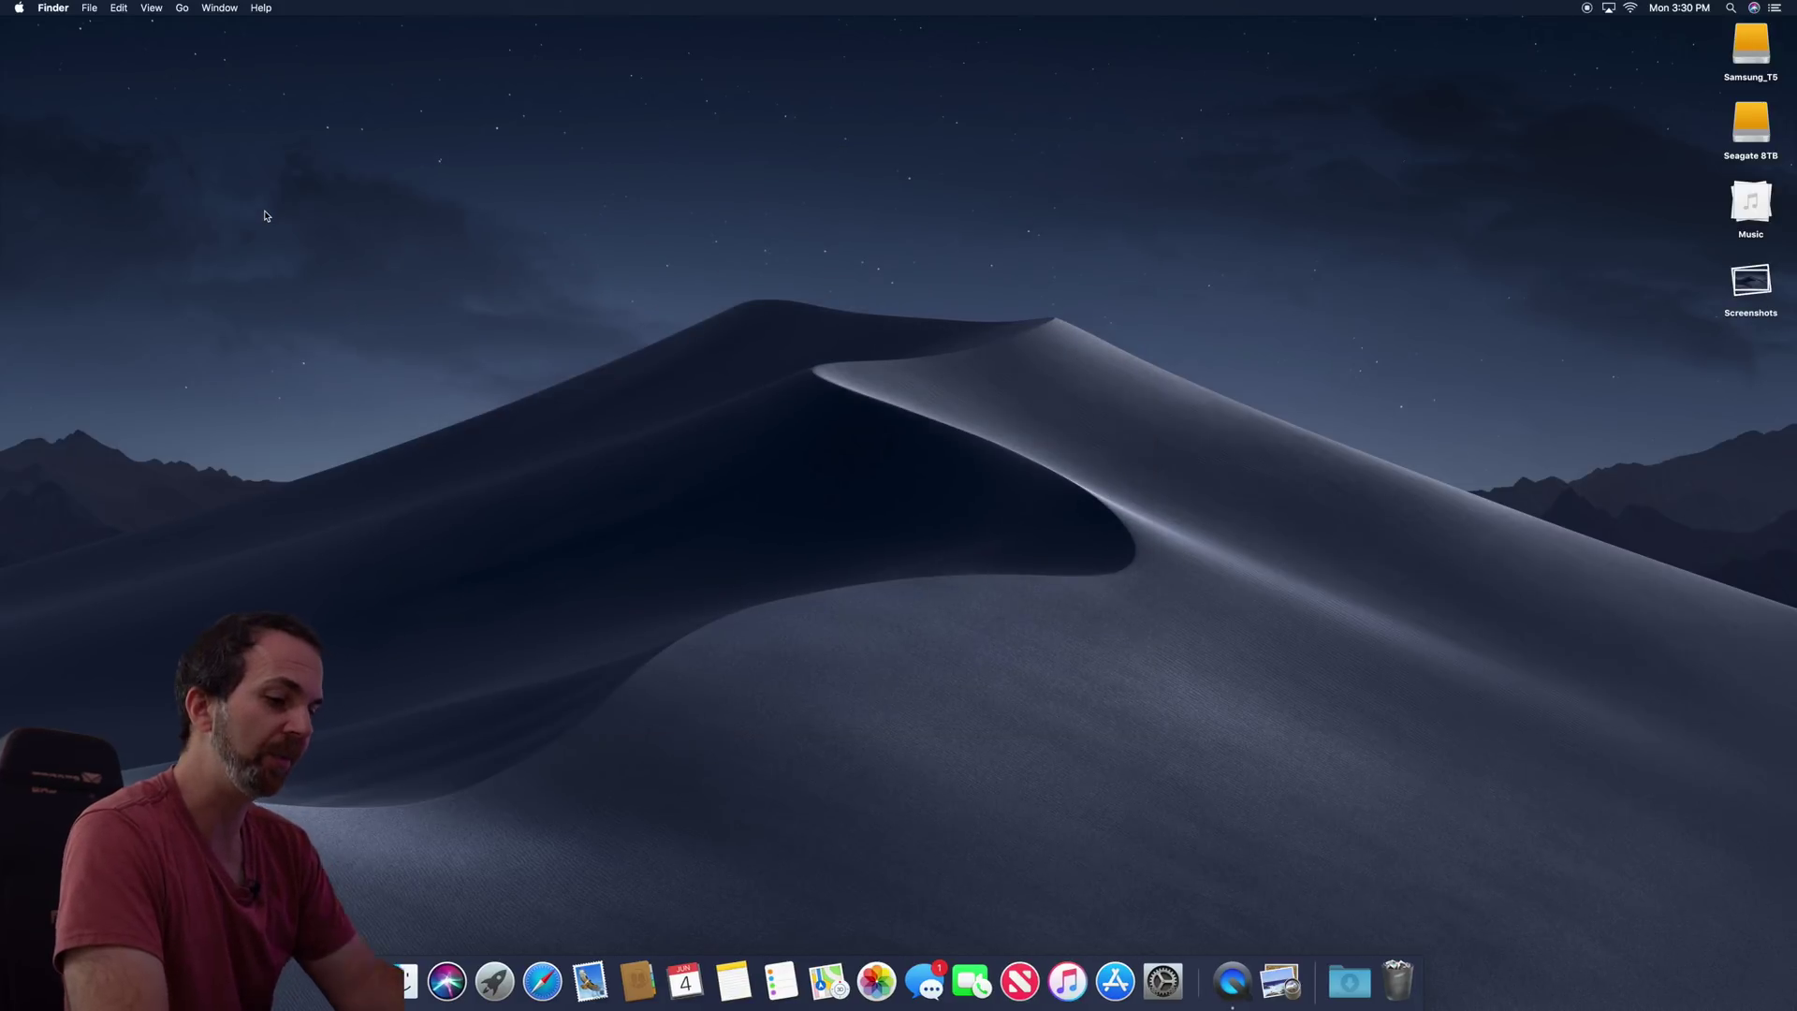
# Step: Take a full-screen screenshot, then open and enlarge a Finder Recents window
pyautogui.press('super+shift+3')
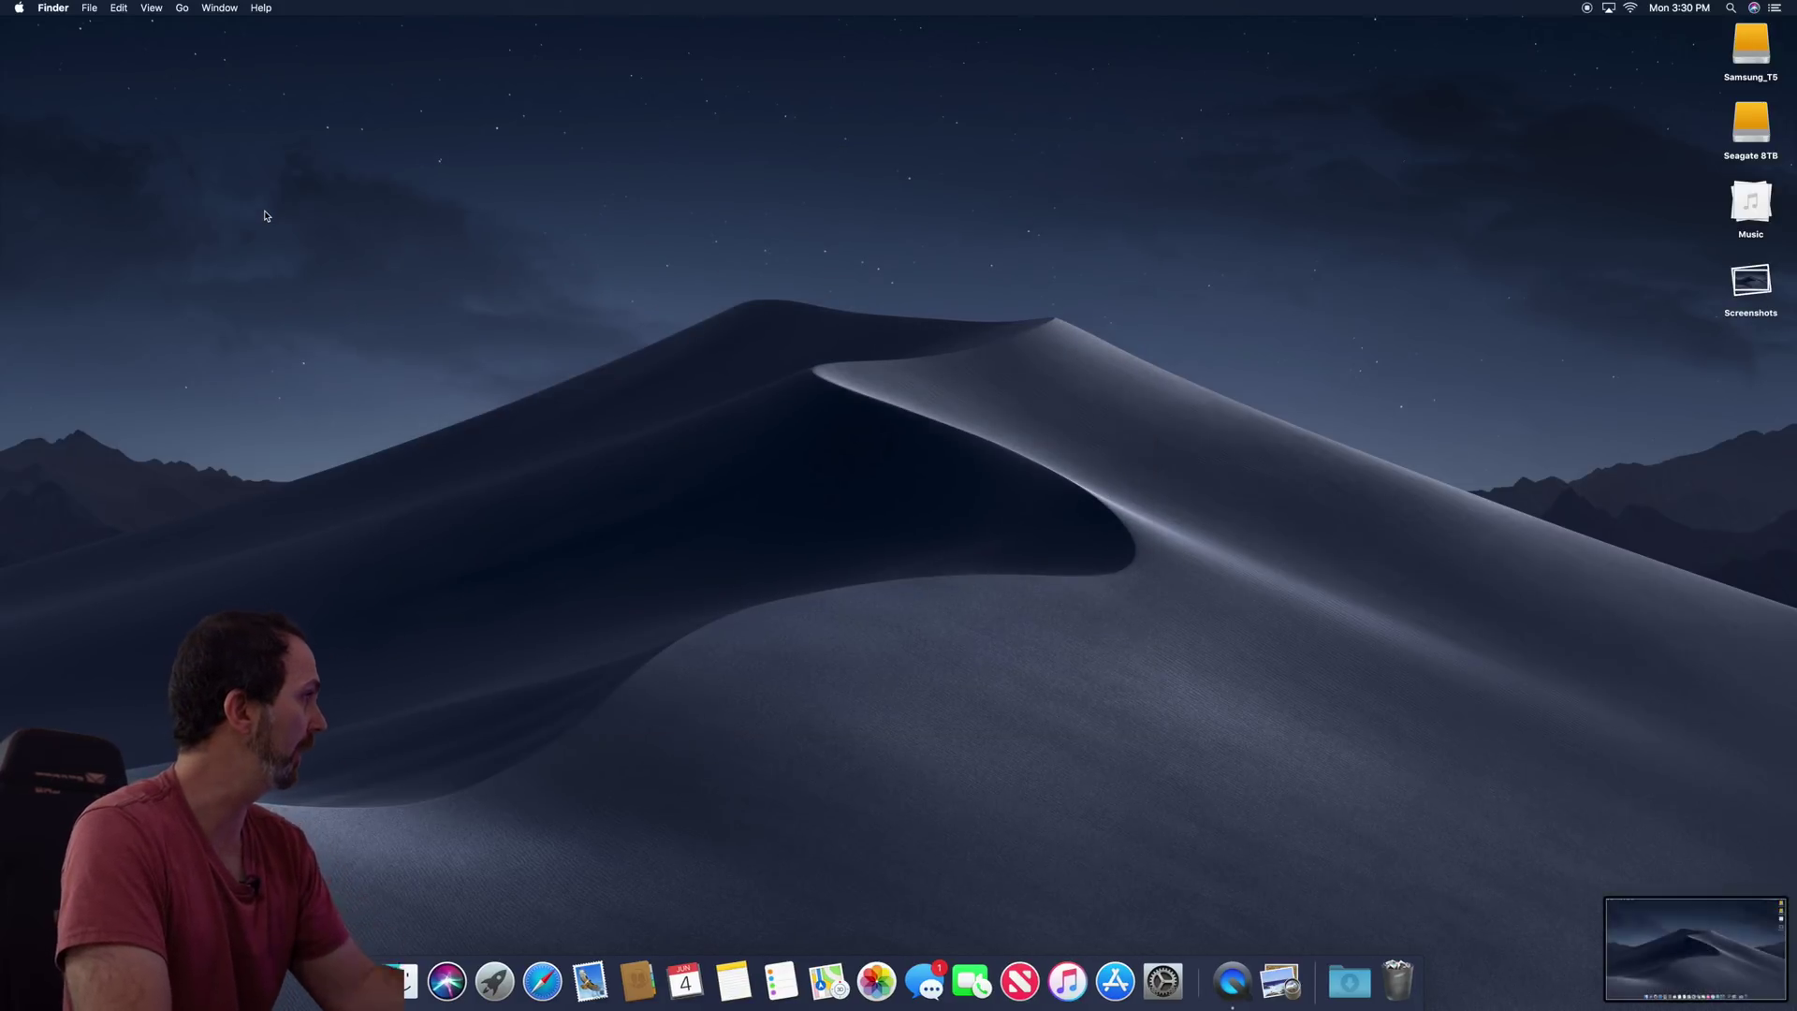
pyautogui.click(1656, 945)
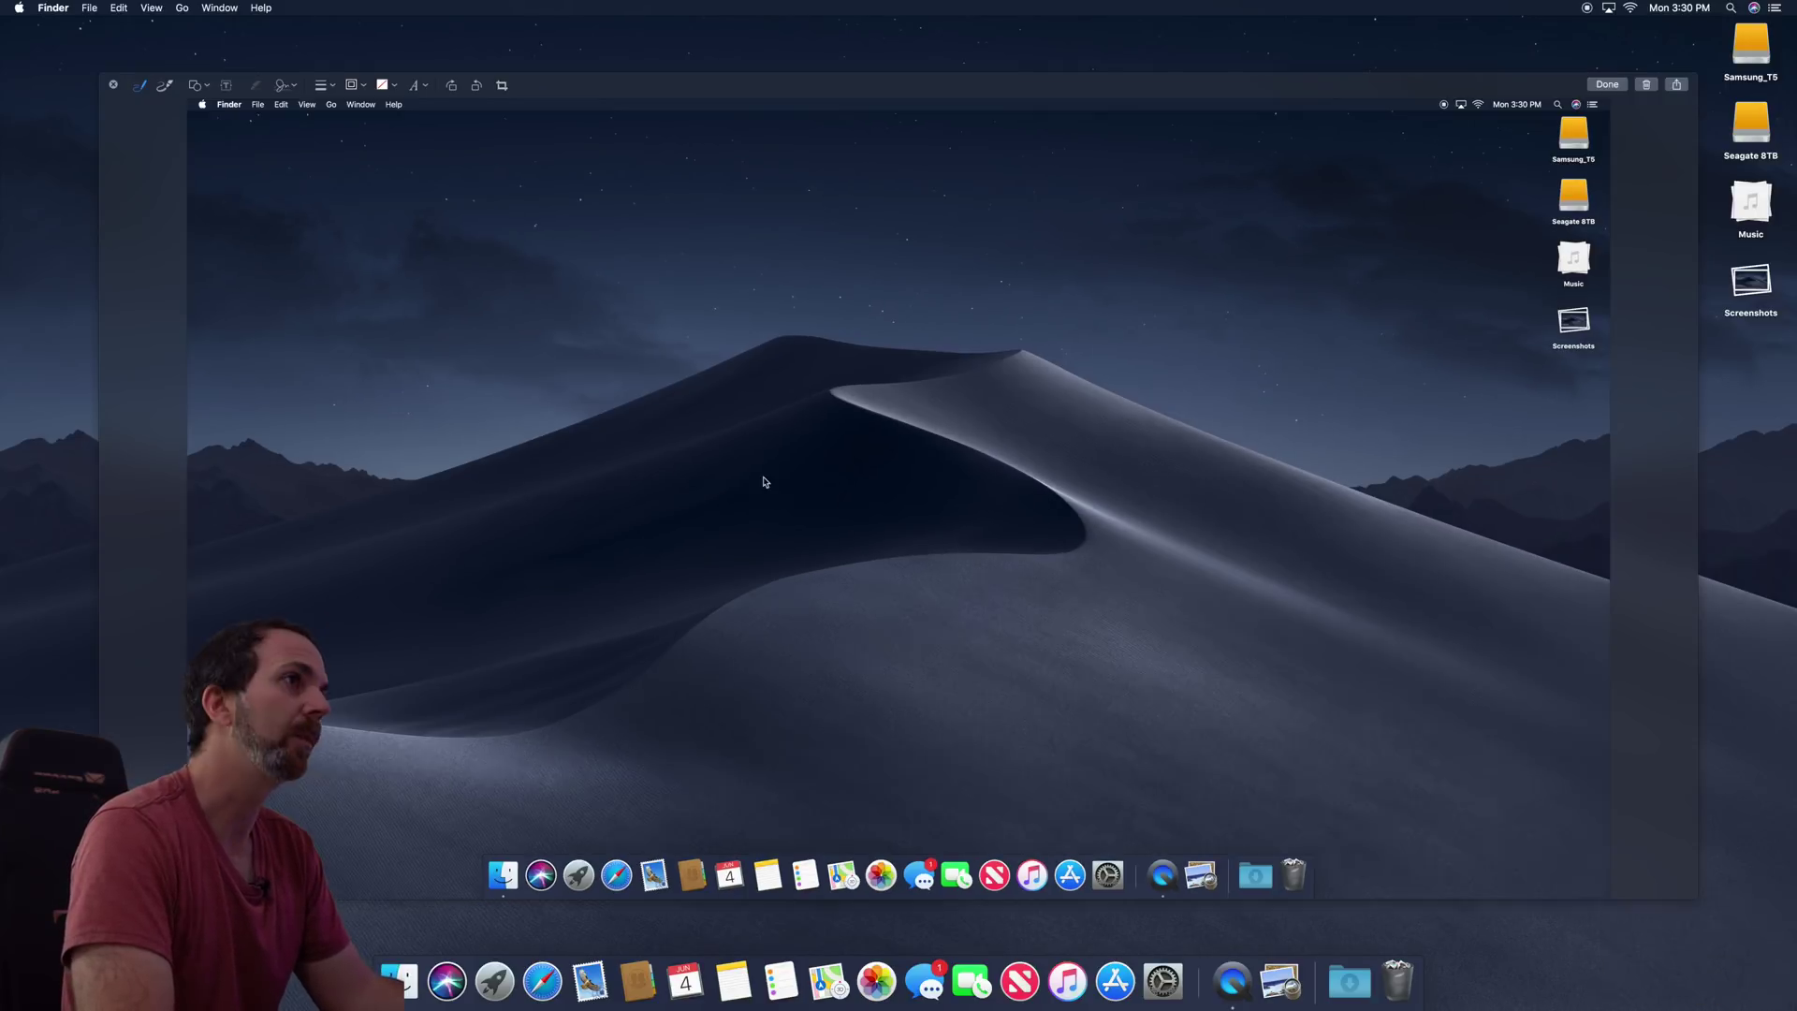
pyautogui.press('Escape')
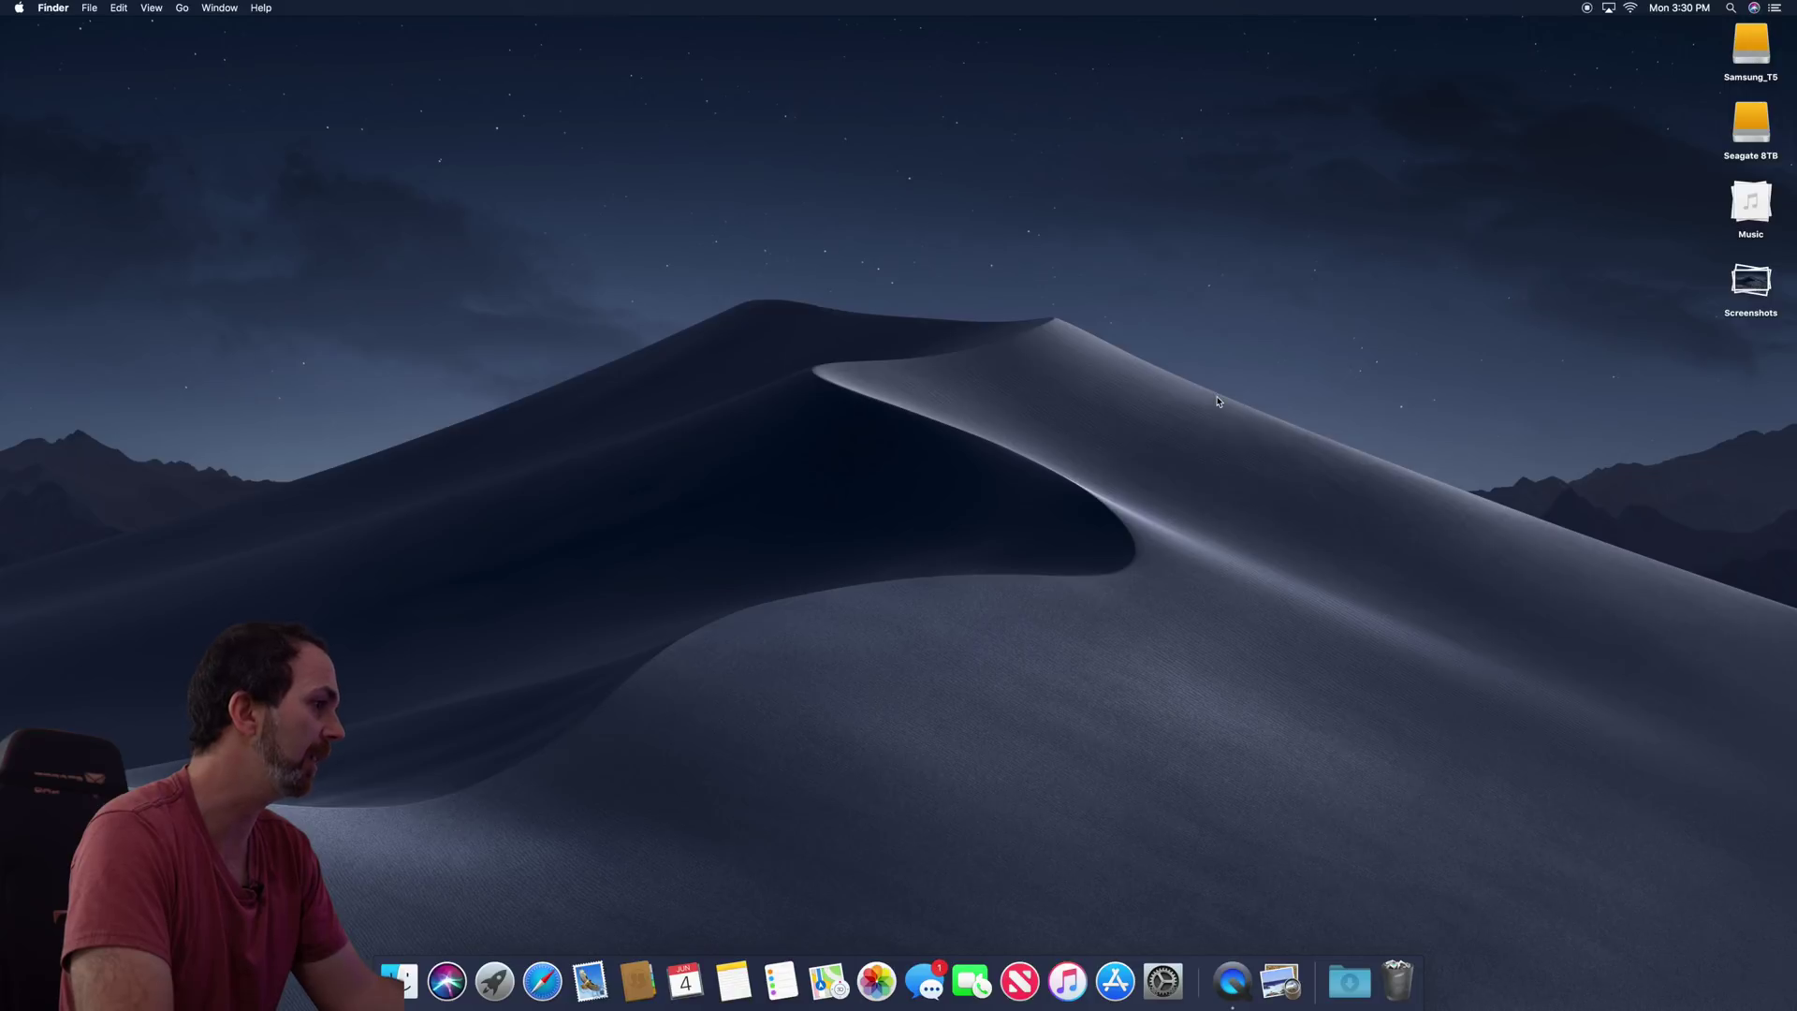
pyautogui.press('super+n')
pyautogui.moveTo(1182, 507); pyautogui.dragTo(1427, 712)
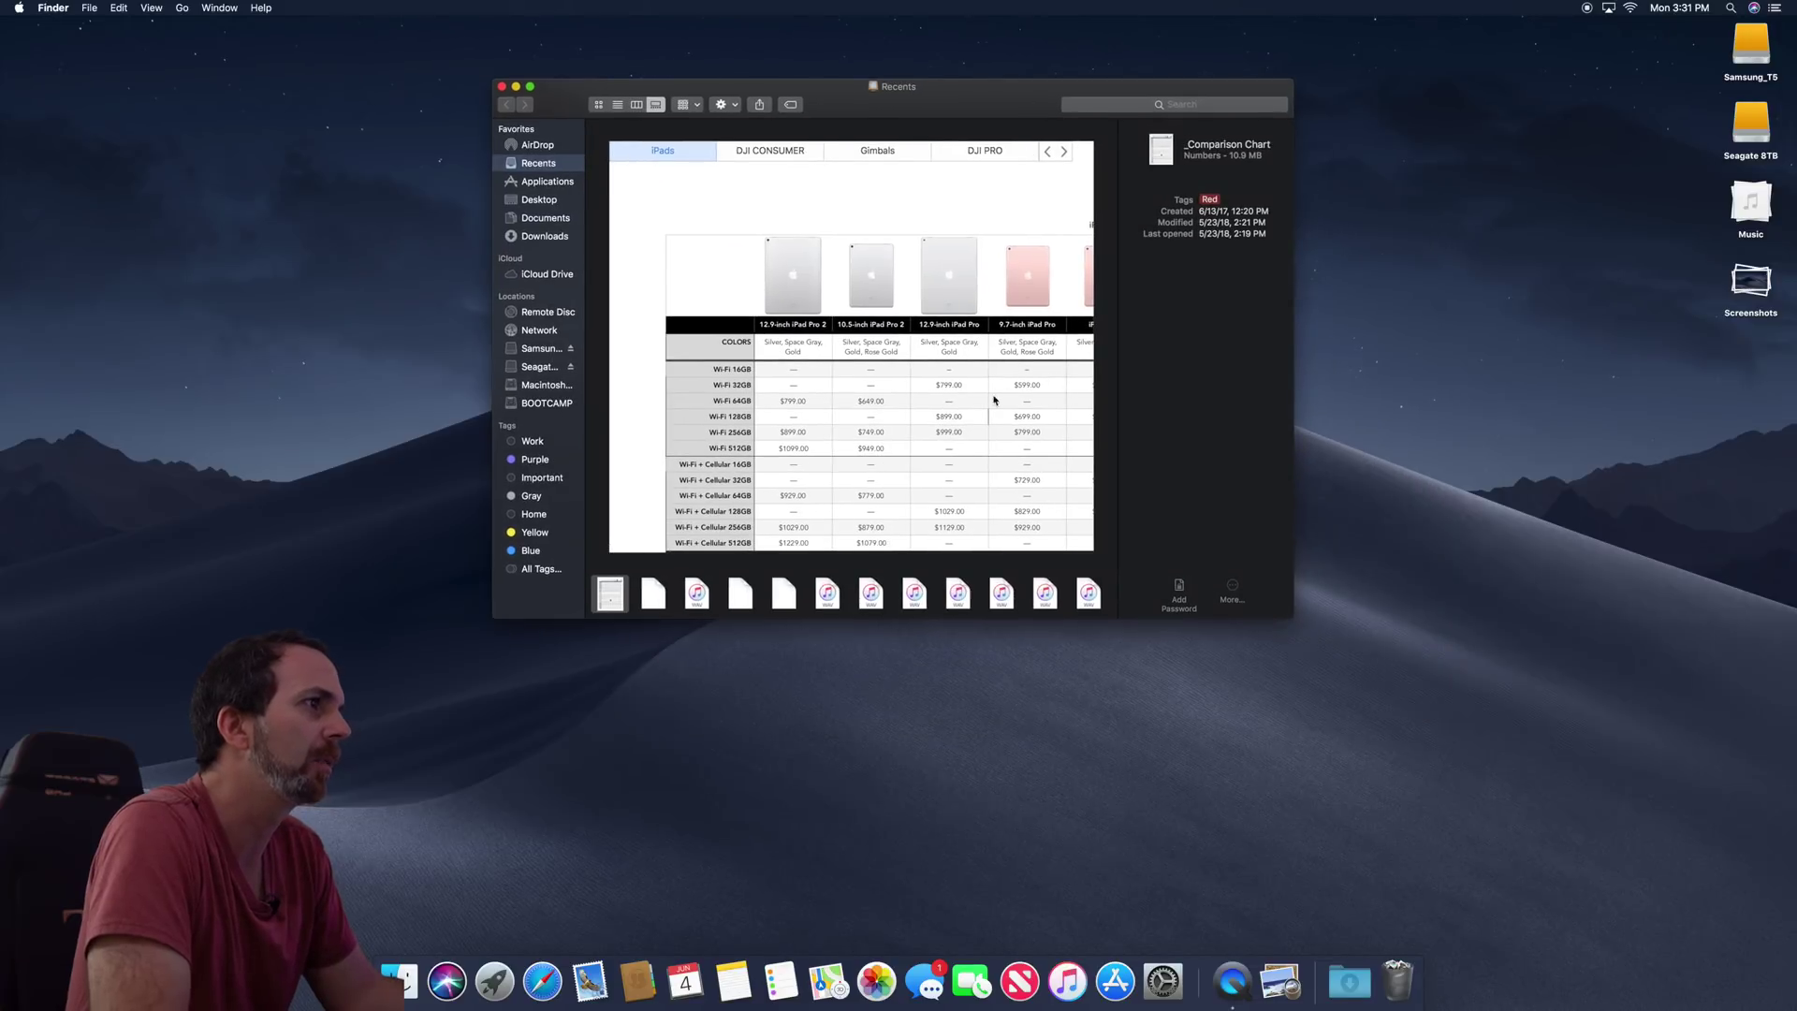
pyautogui.scroll(-3, 840, 411)
pyautogui.scroll(3, 840, 410)
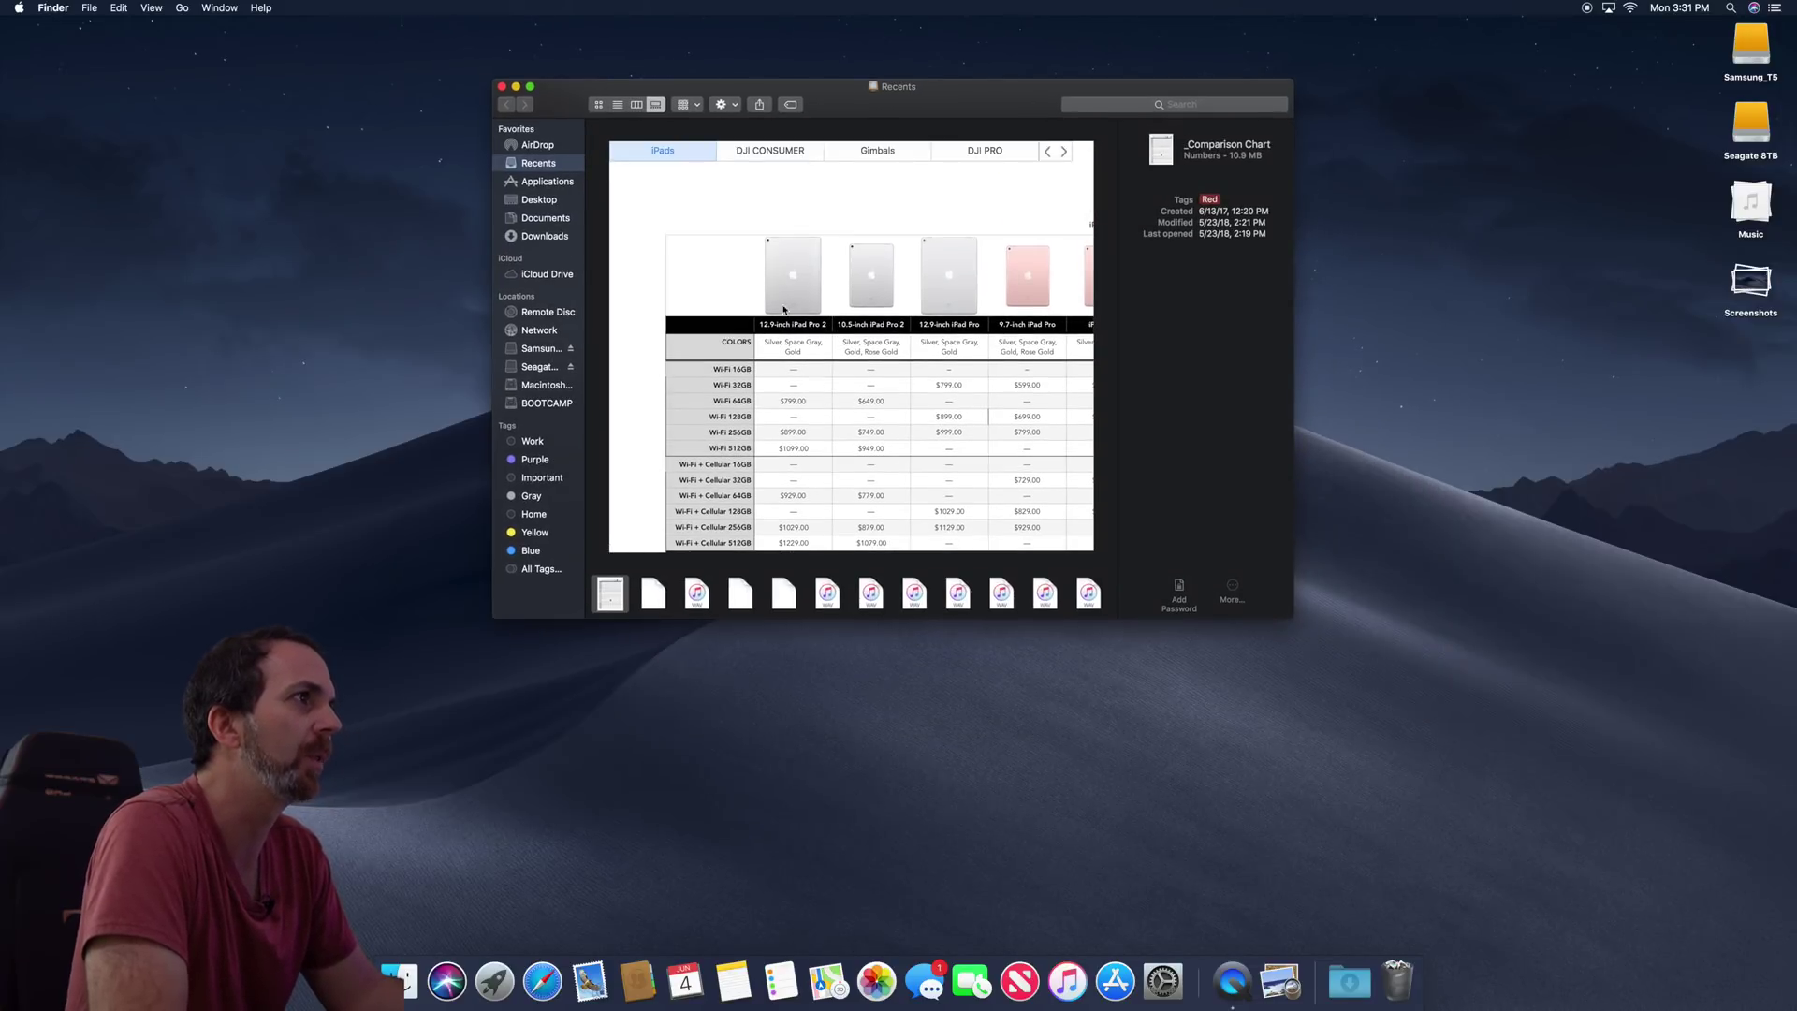
# Step: Preview the chart's DJI CONSUMER sheet, browse the gallery files, then show Desktop
pyautogui.click(771, 152)
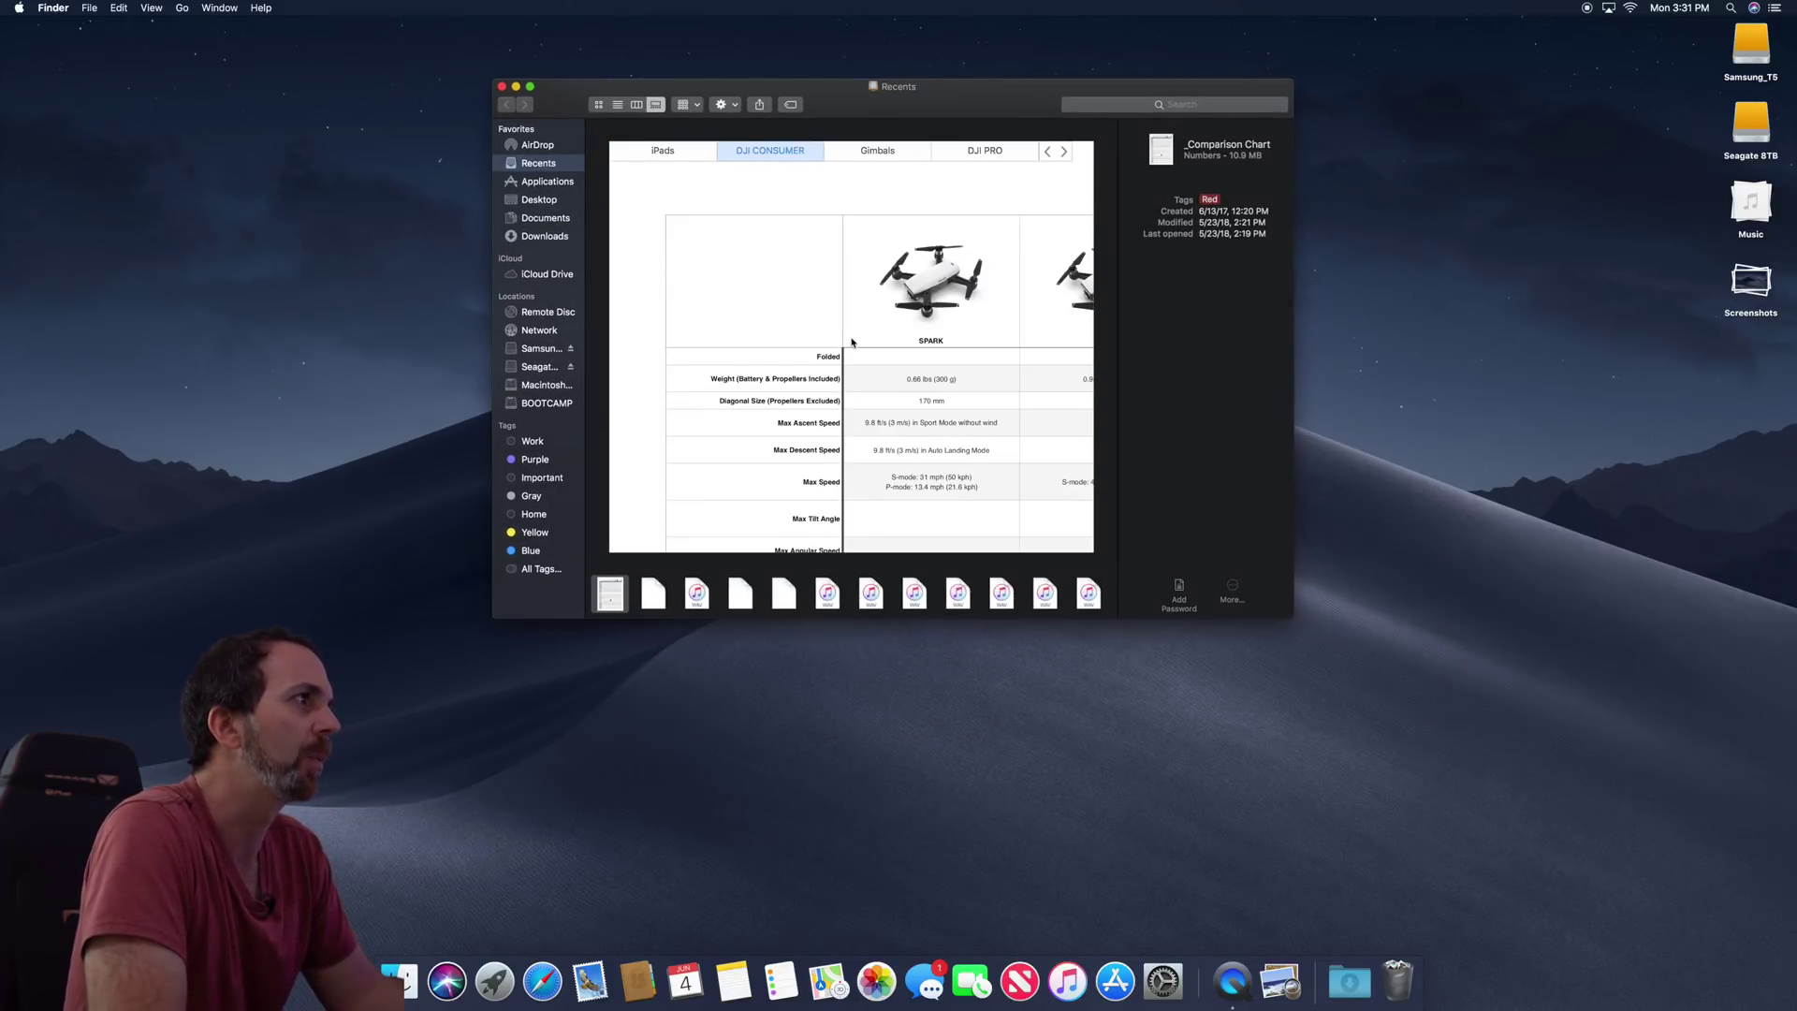
pyautogui.press('Right')
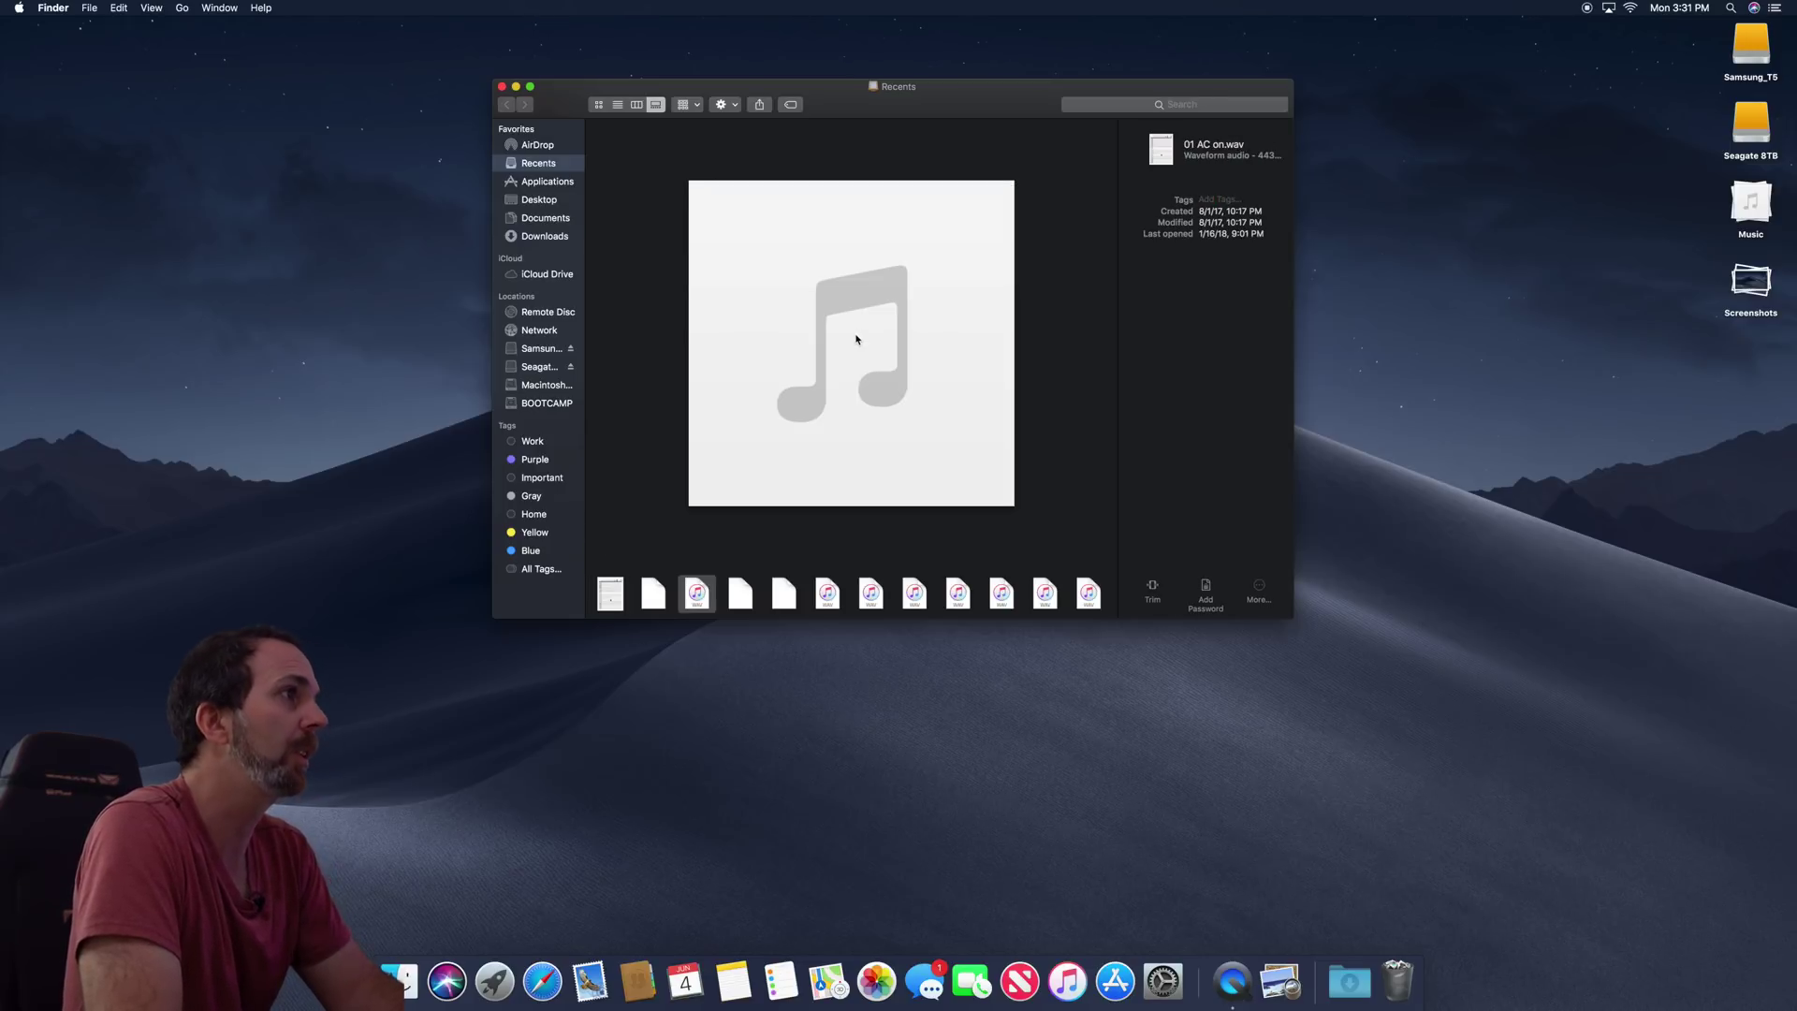
pyautogui.click(611, 593)
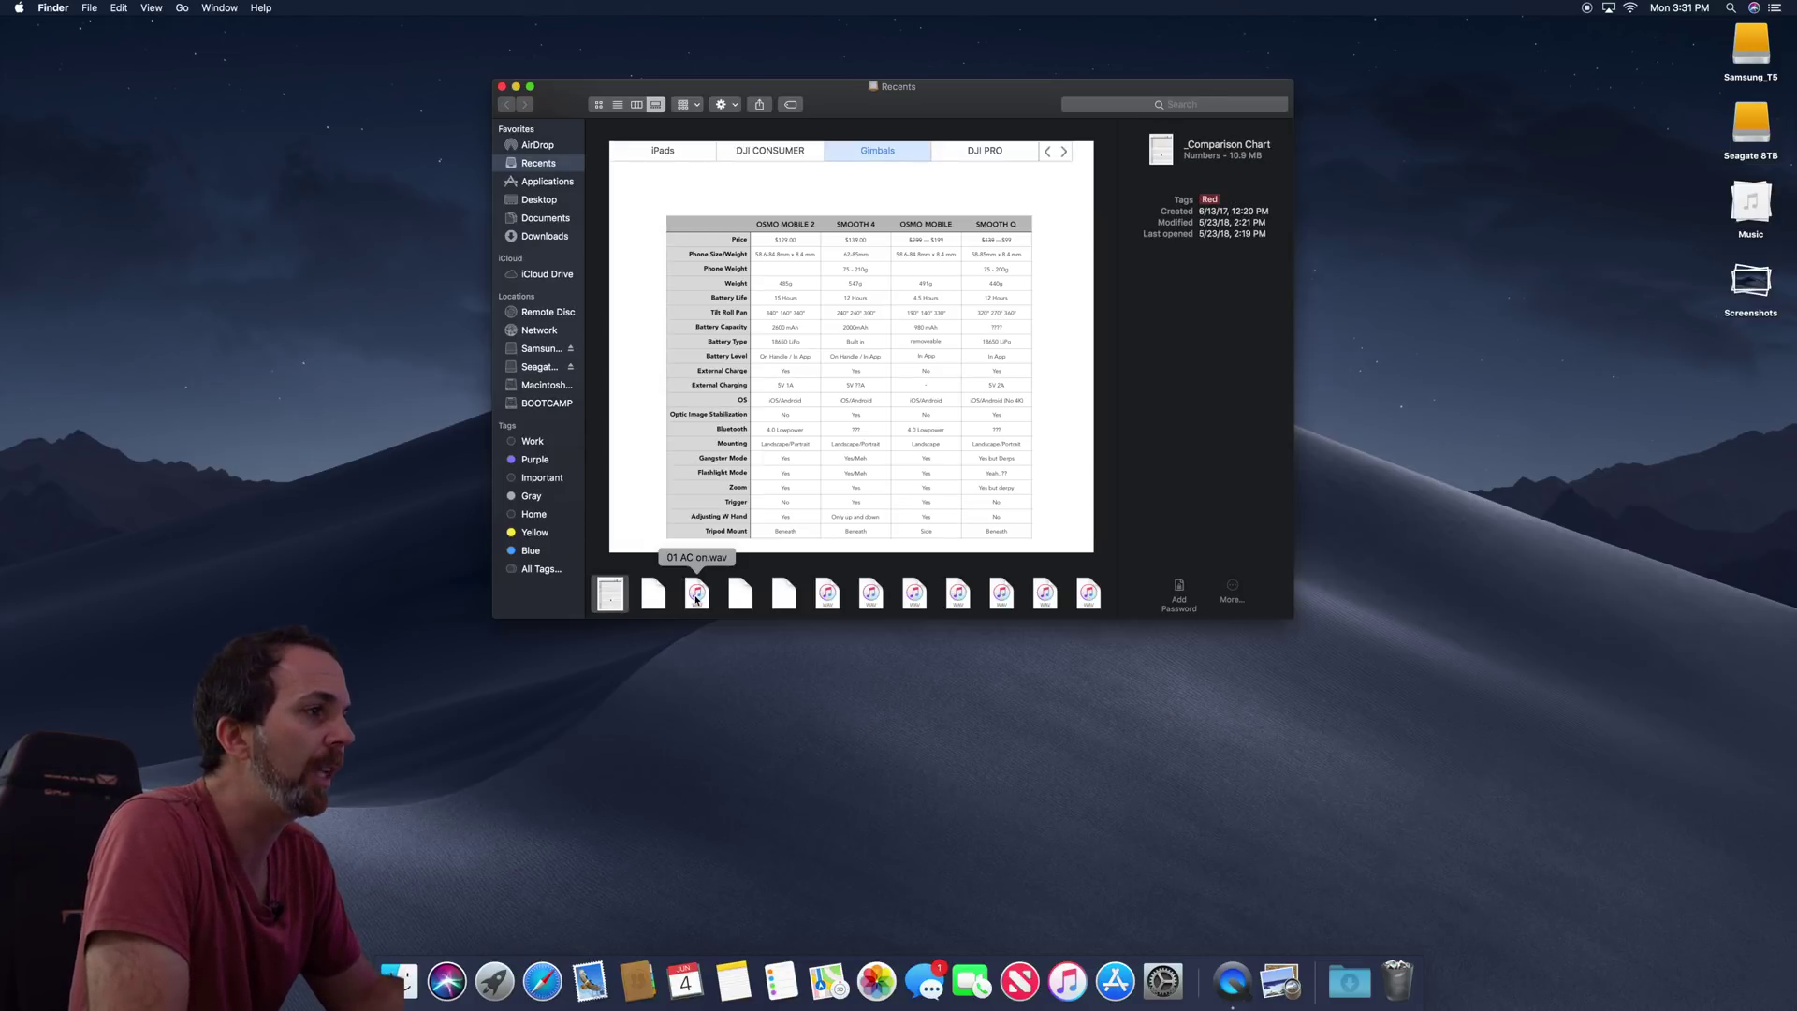
pyautogui.click(697, 594)
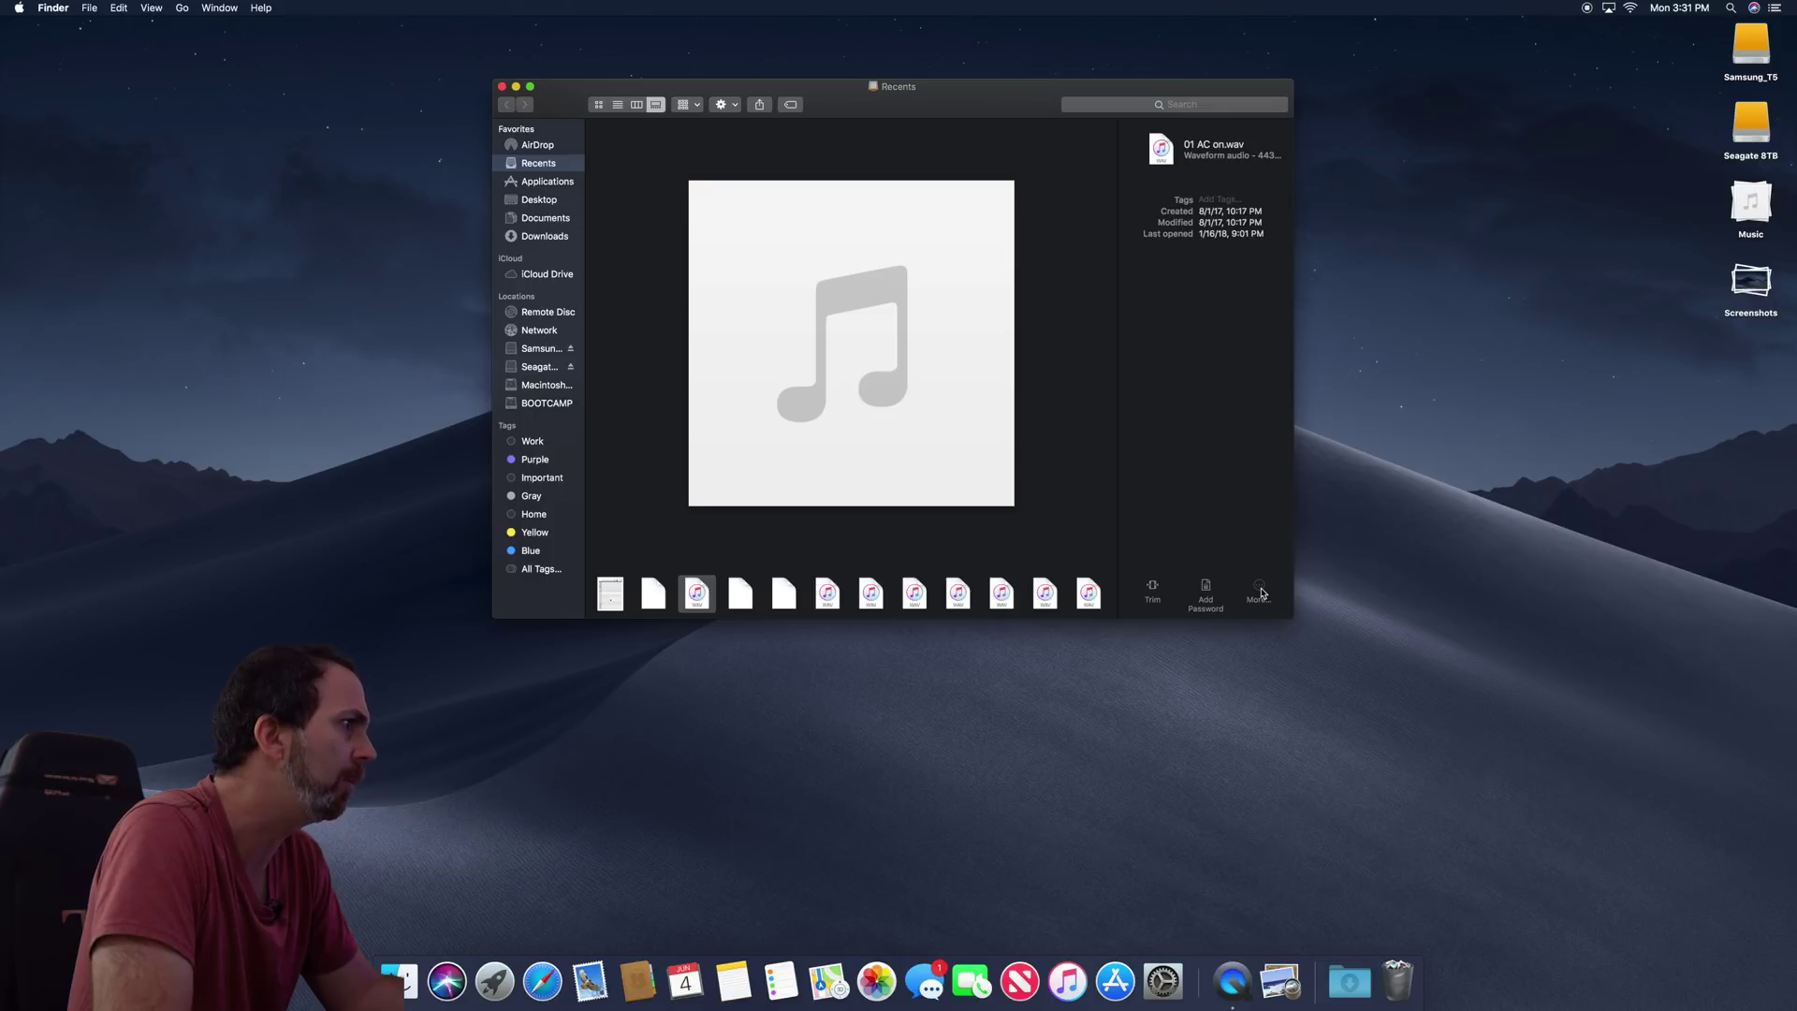
pyautogui.click(1089, 593)
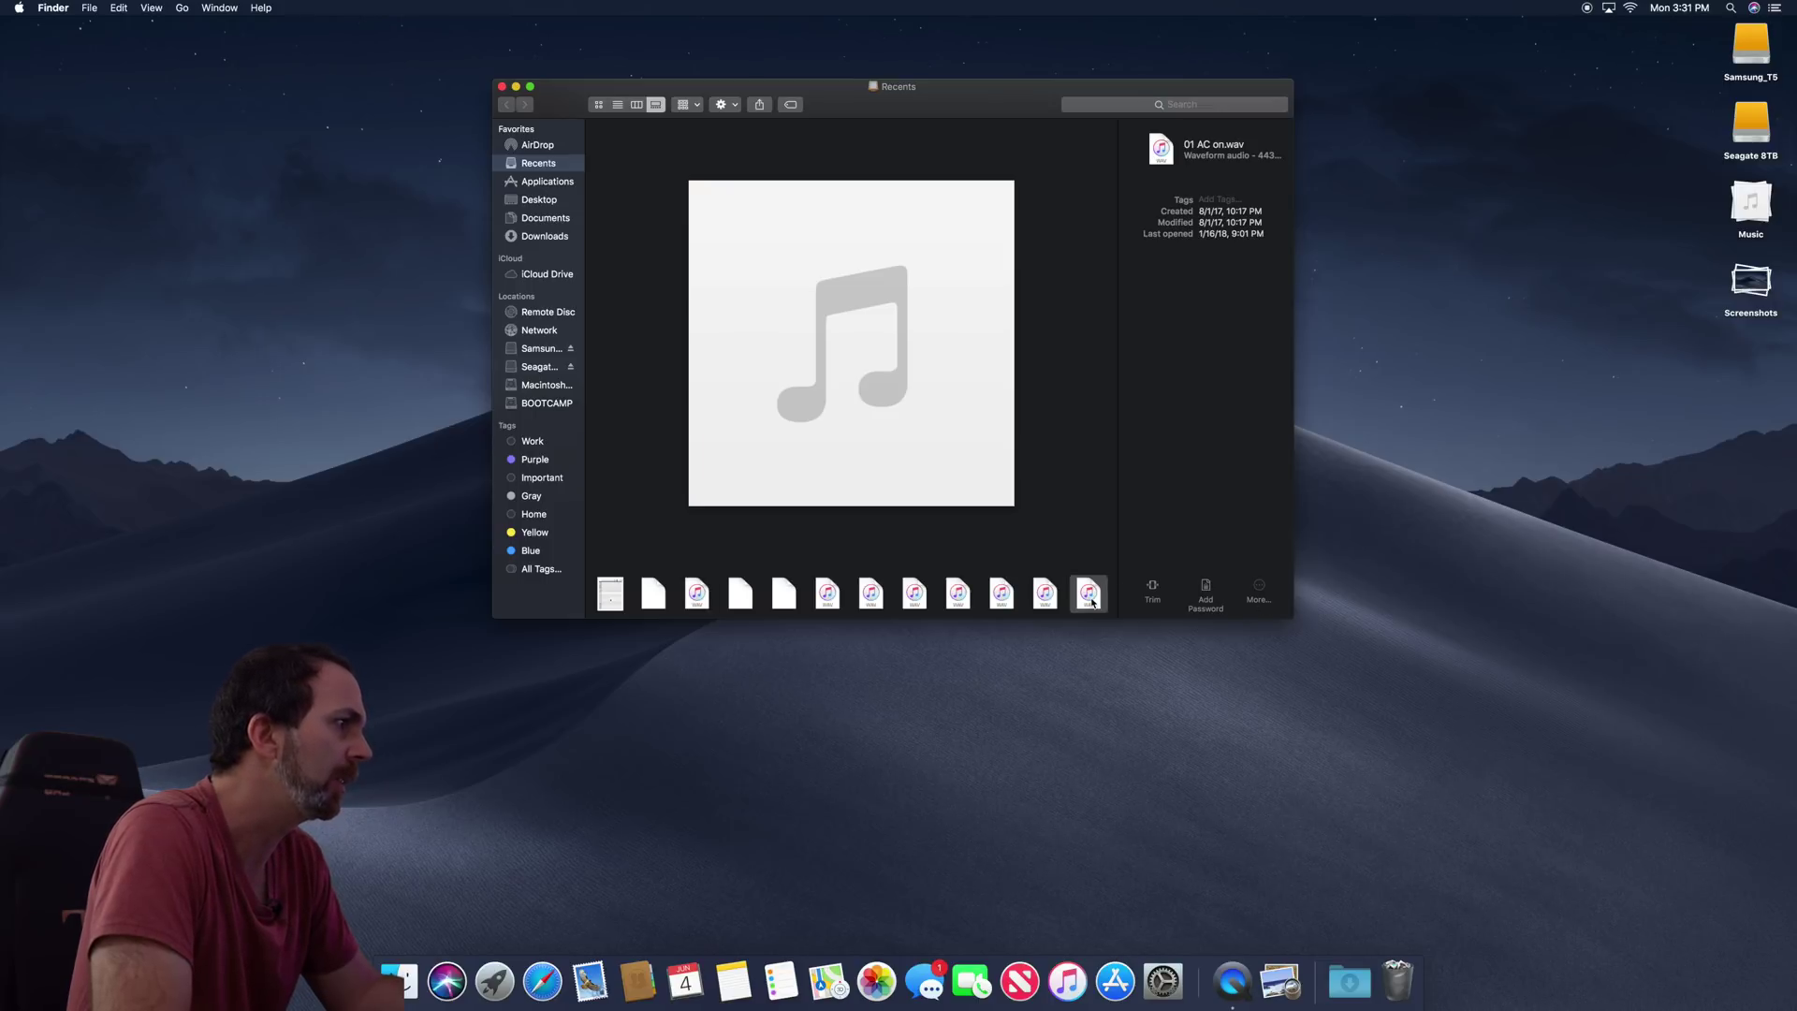
pyautogui.press('super+shift+d')
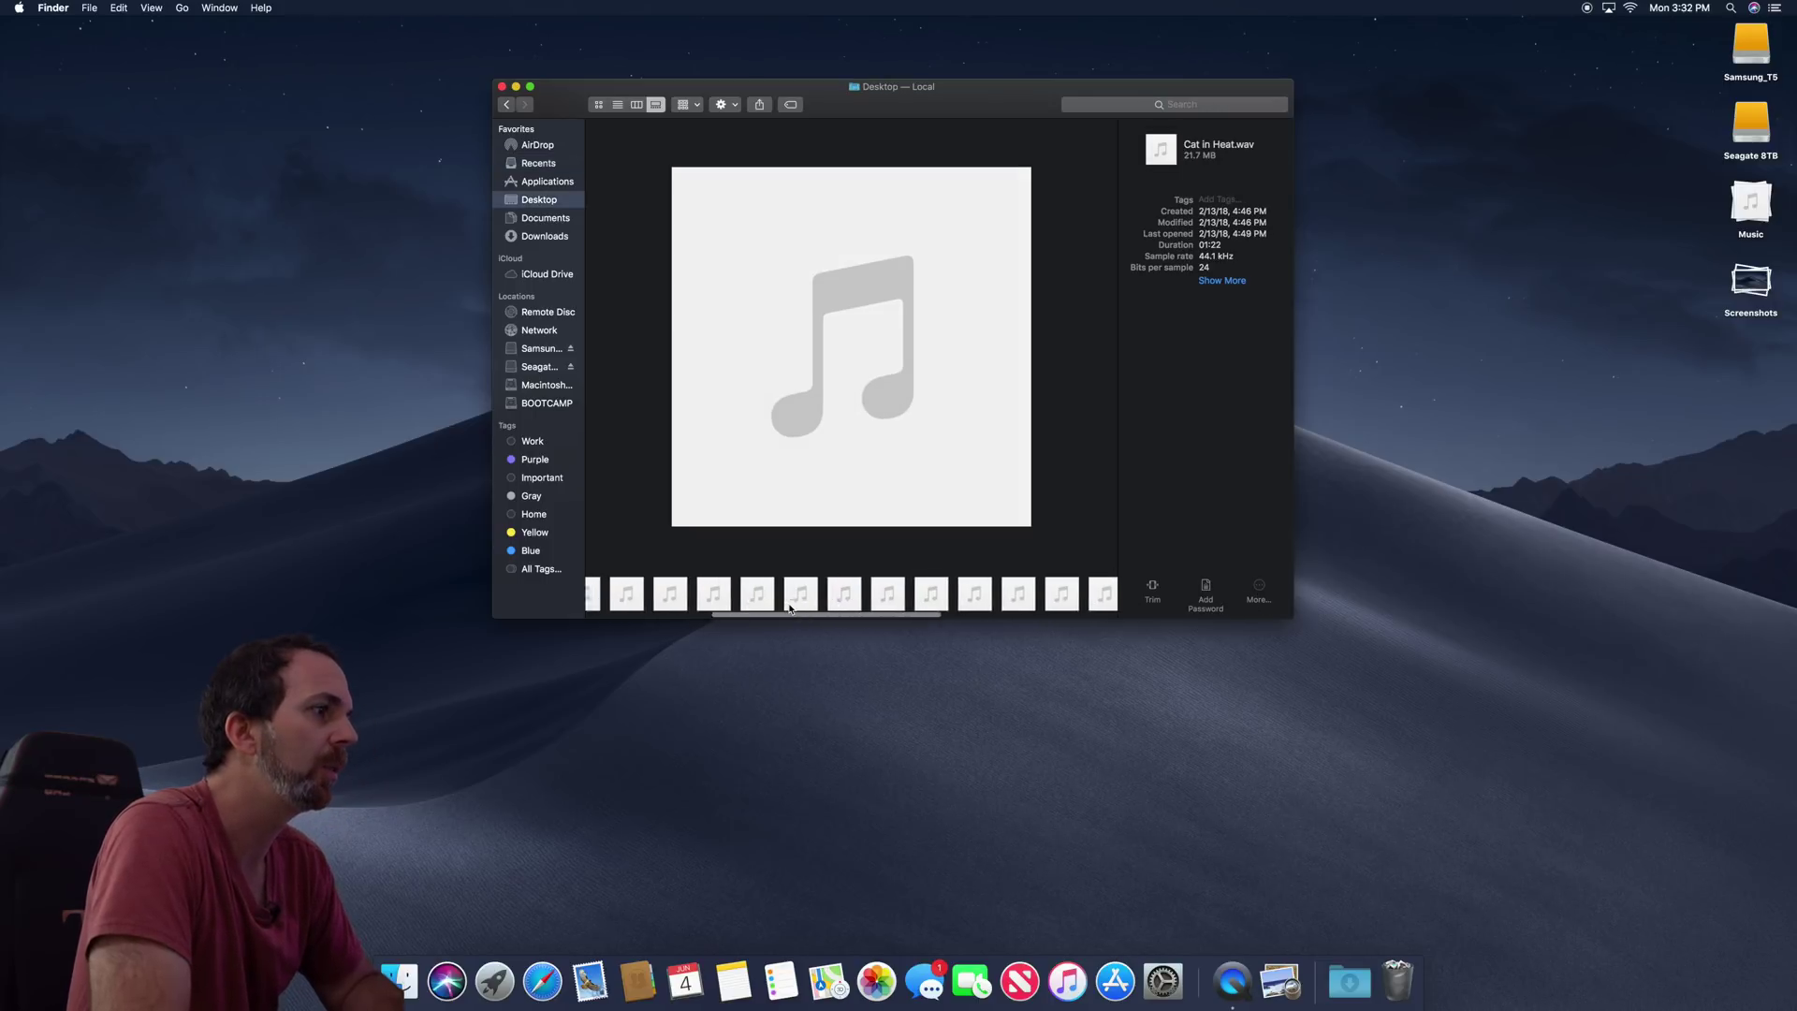
pyautogui.hscroll(5, 765, 601)
# Step: Rotate the annotated screenshot left twice and view its extra quick actions
pyautogui.click(761, 598)
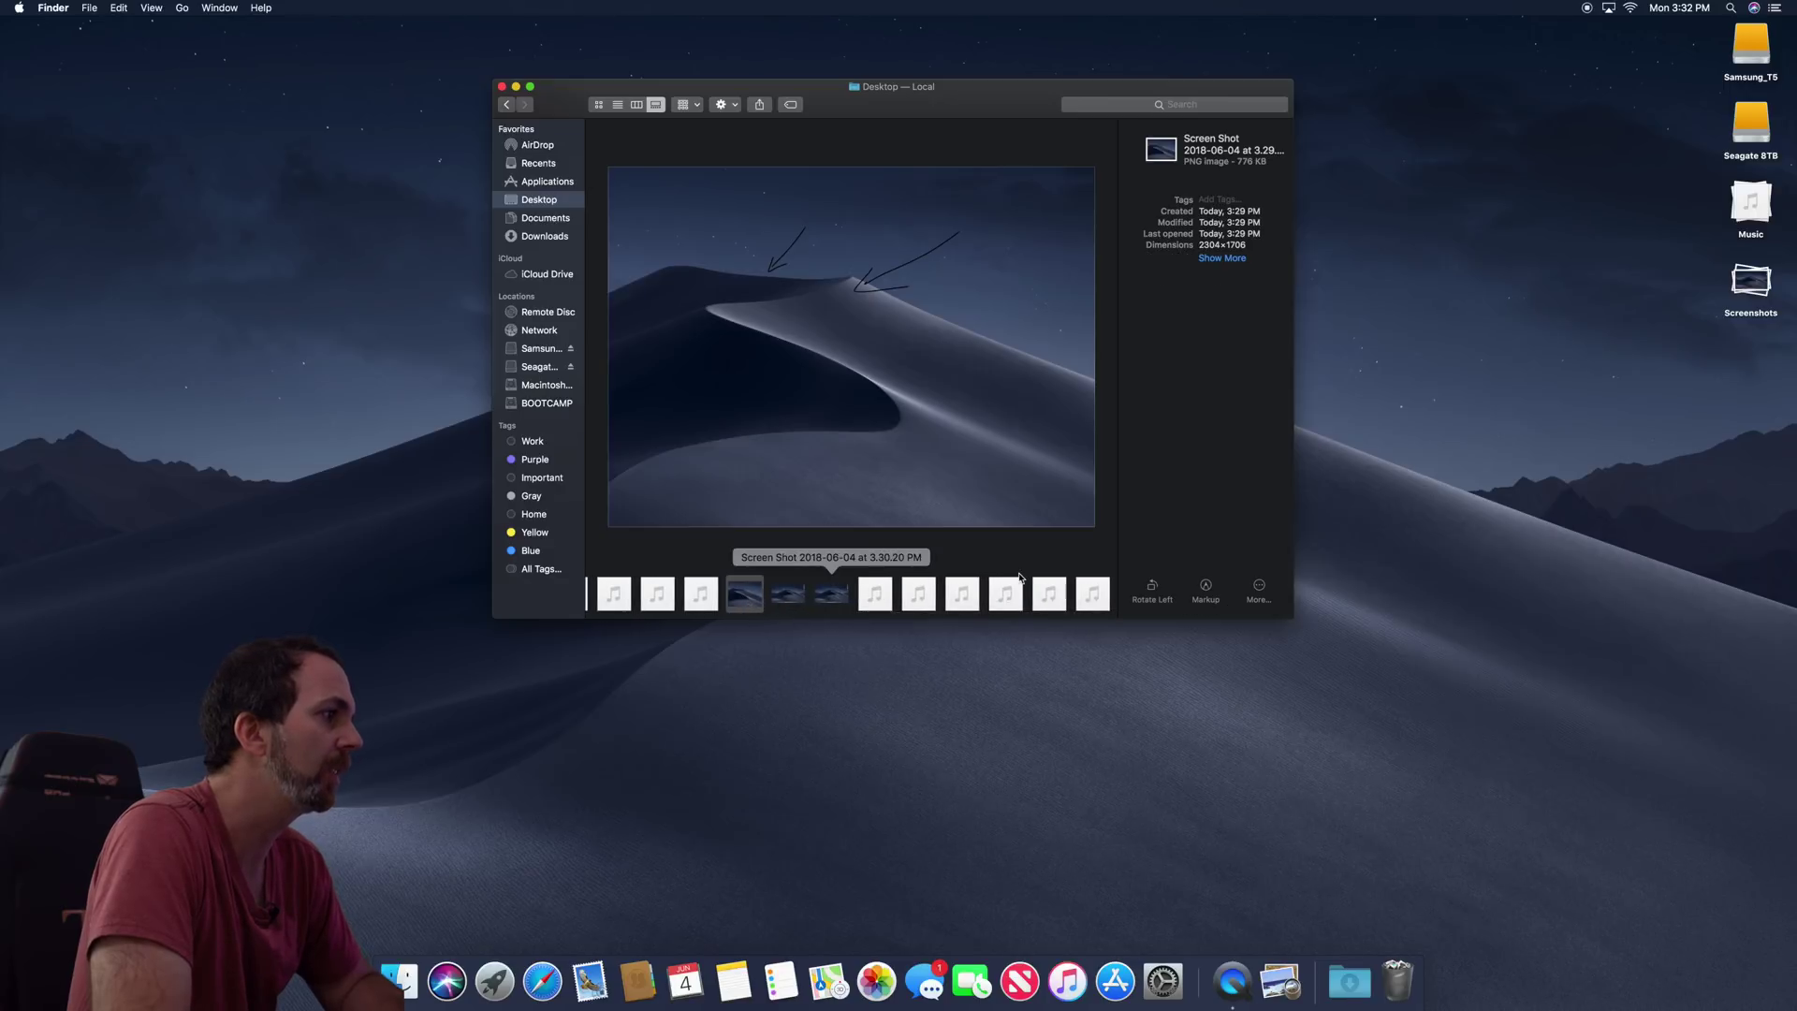
pyautogui.click(1150, 587)
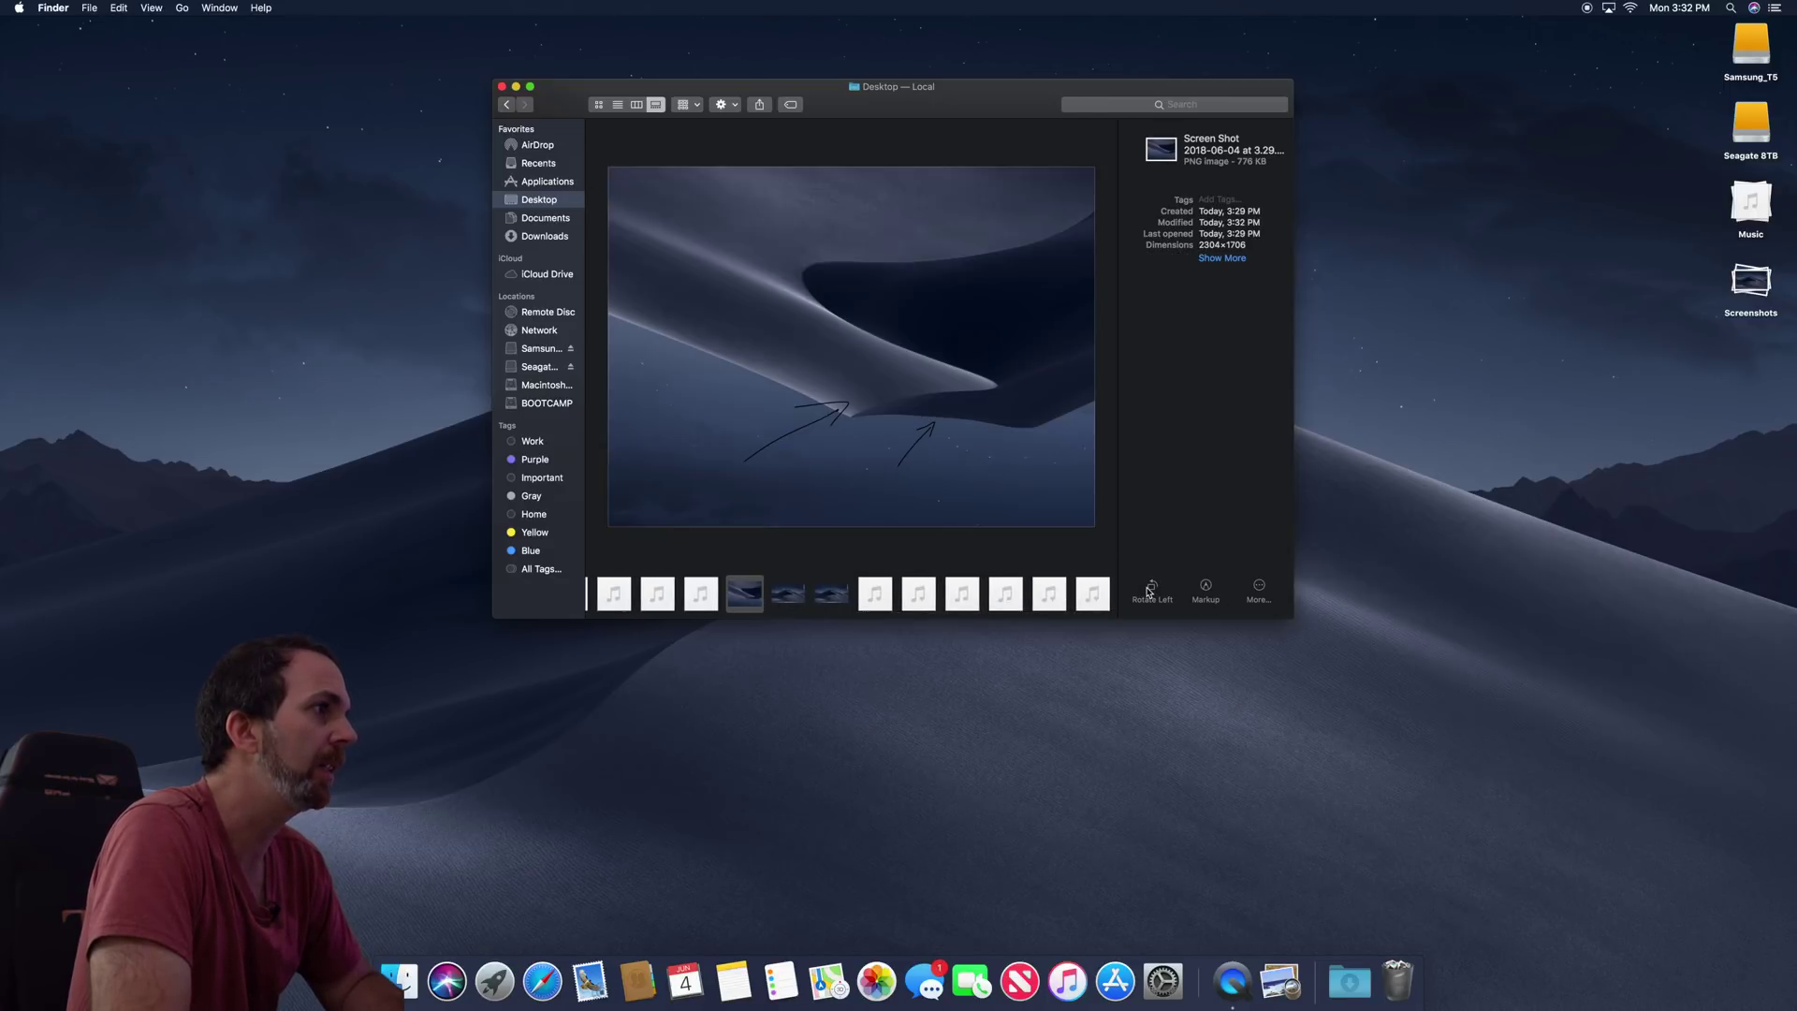
pyautogui.click(1150, 587)
pyautogui.click(1260, 586)
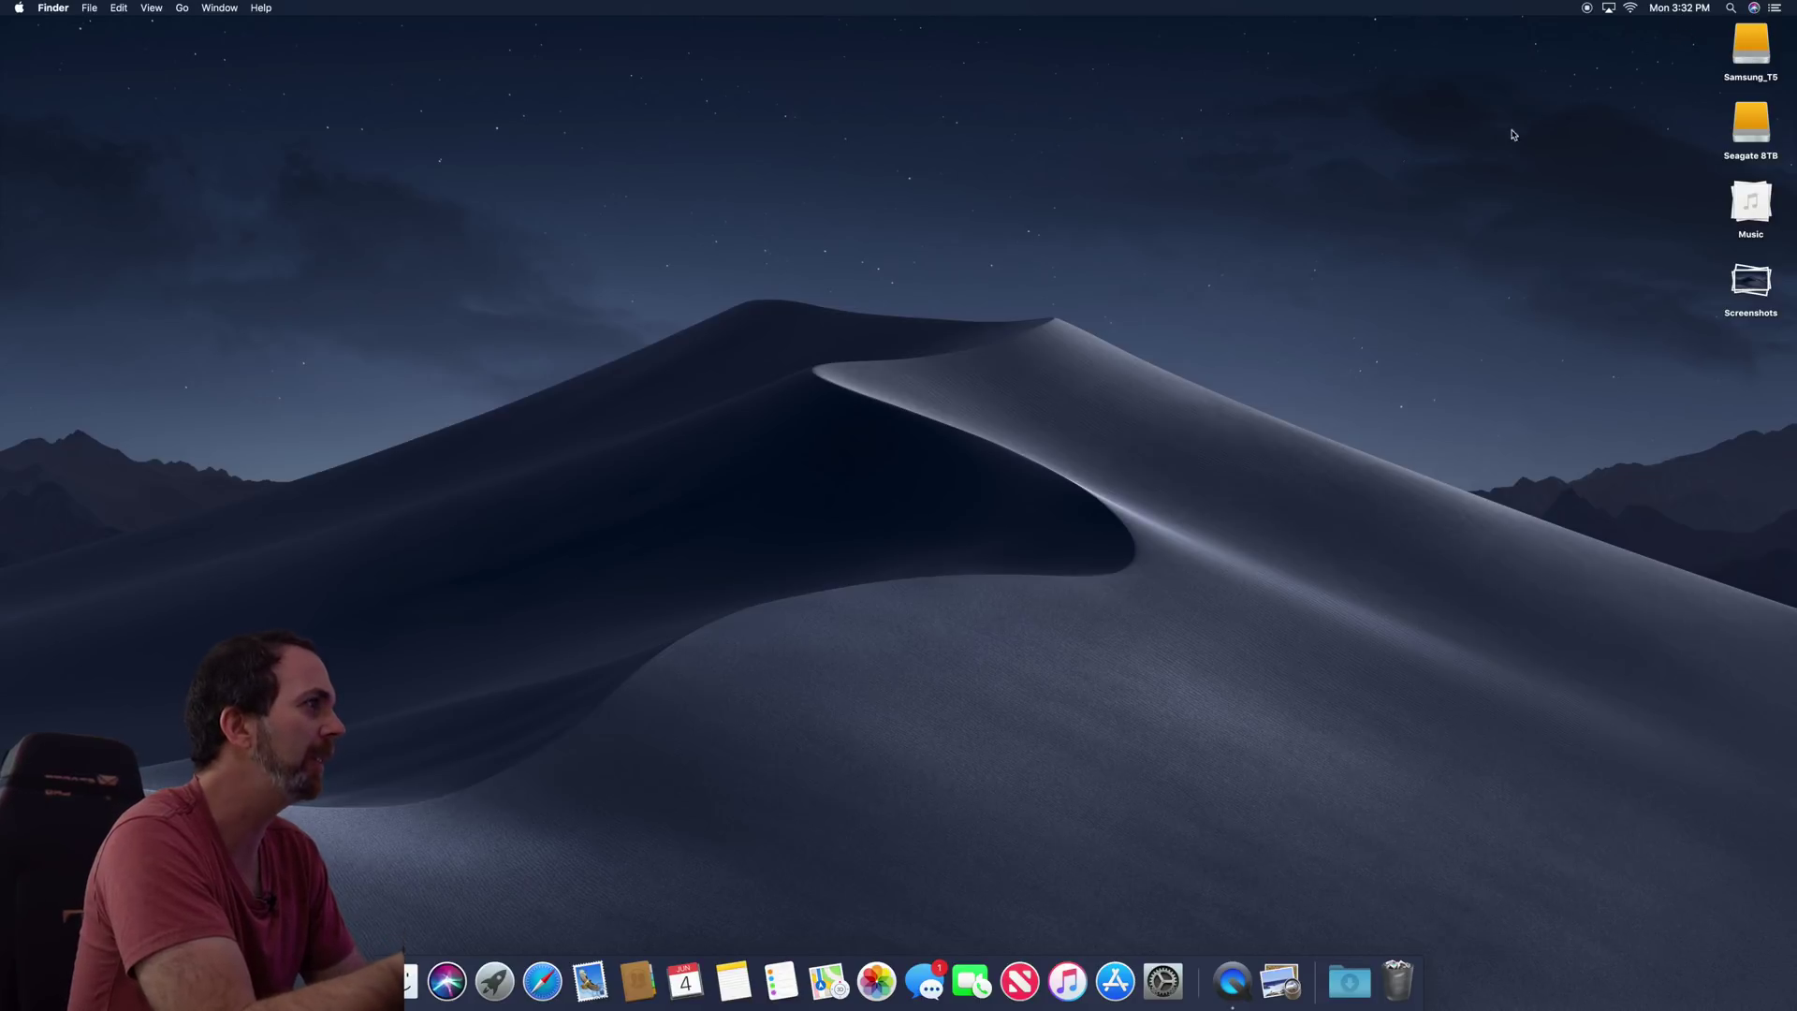
pyautogui.rightClick(1373, 179)
# Step: Preview the Mojave Day and Night wallpapers, then choose Mojave (Dynamic)
pyautogui.click(1401, 254)
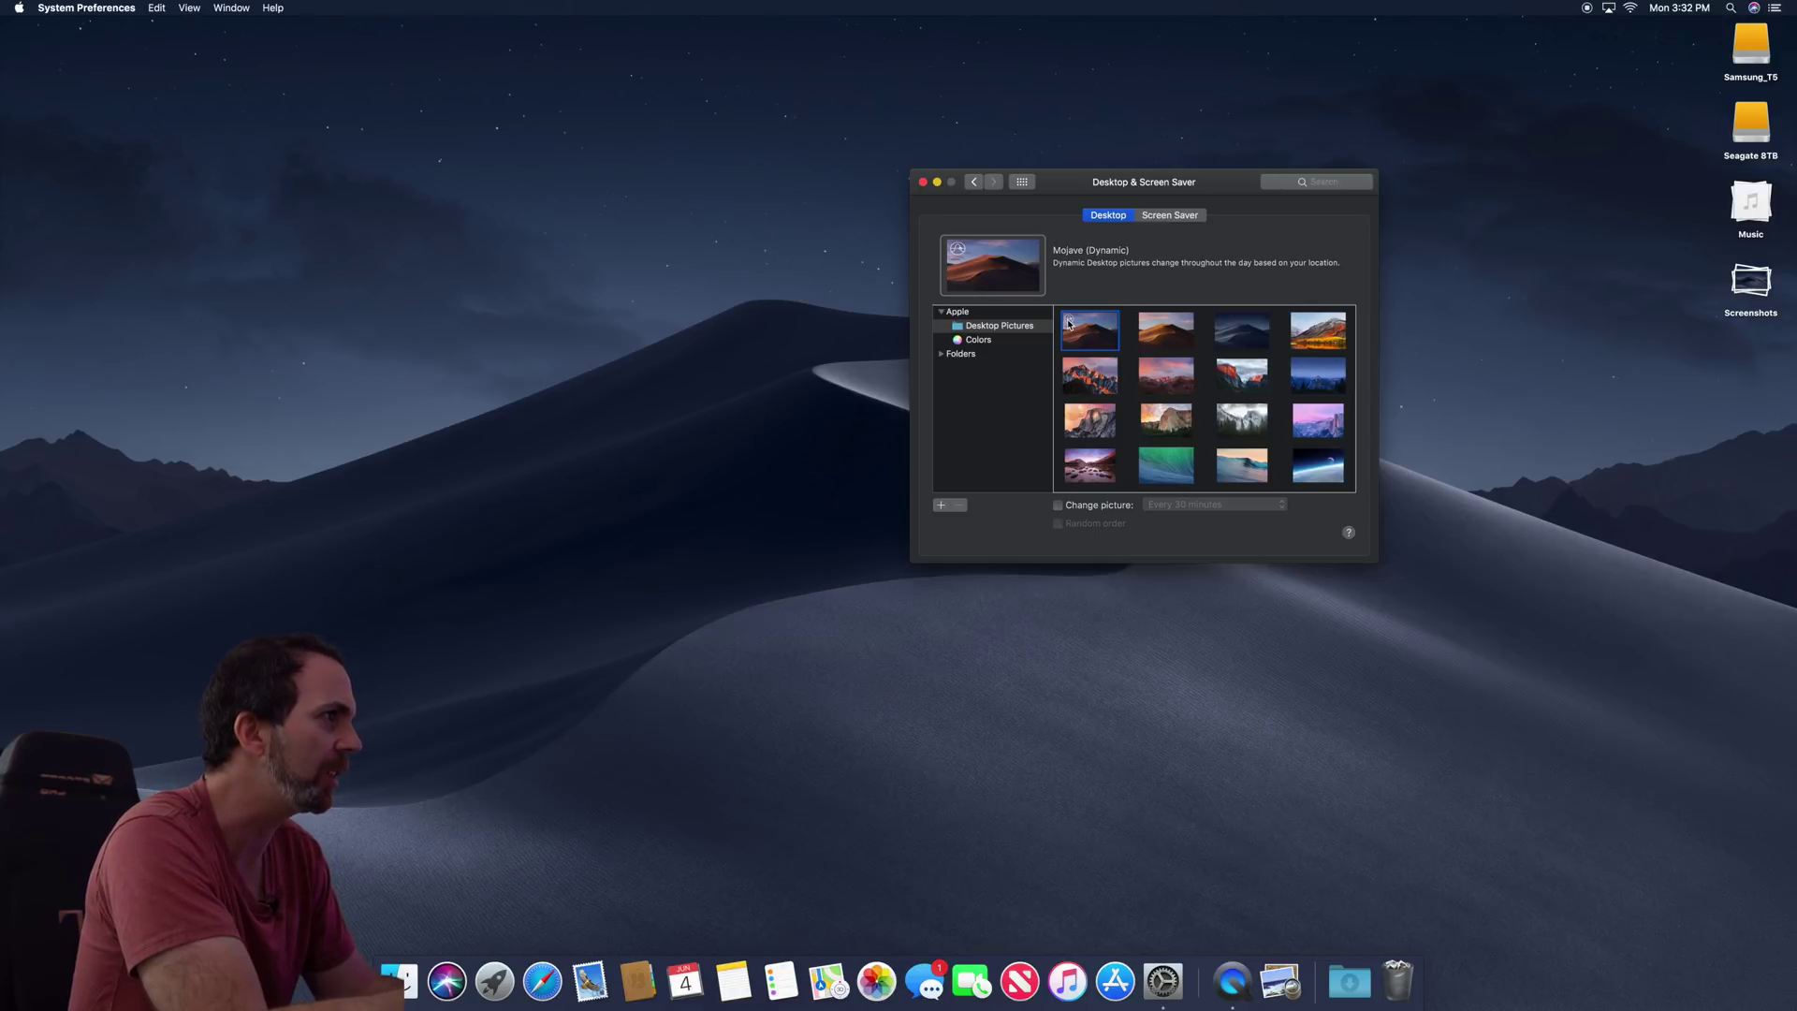
pyautogui.moveTo(1144, 181); pyautogui.dragTo(610, 140)
pyautogui.click(633, 288)
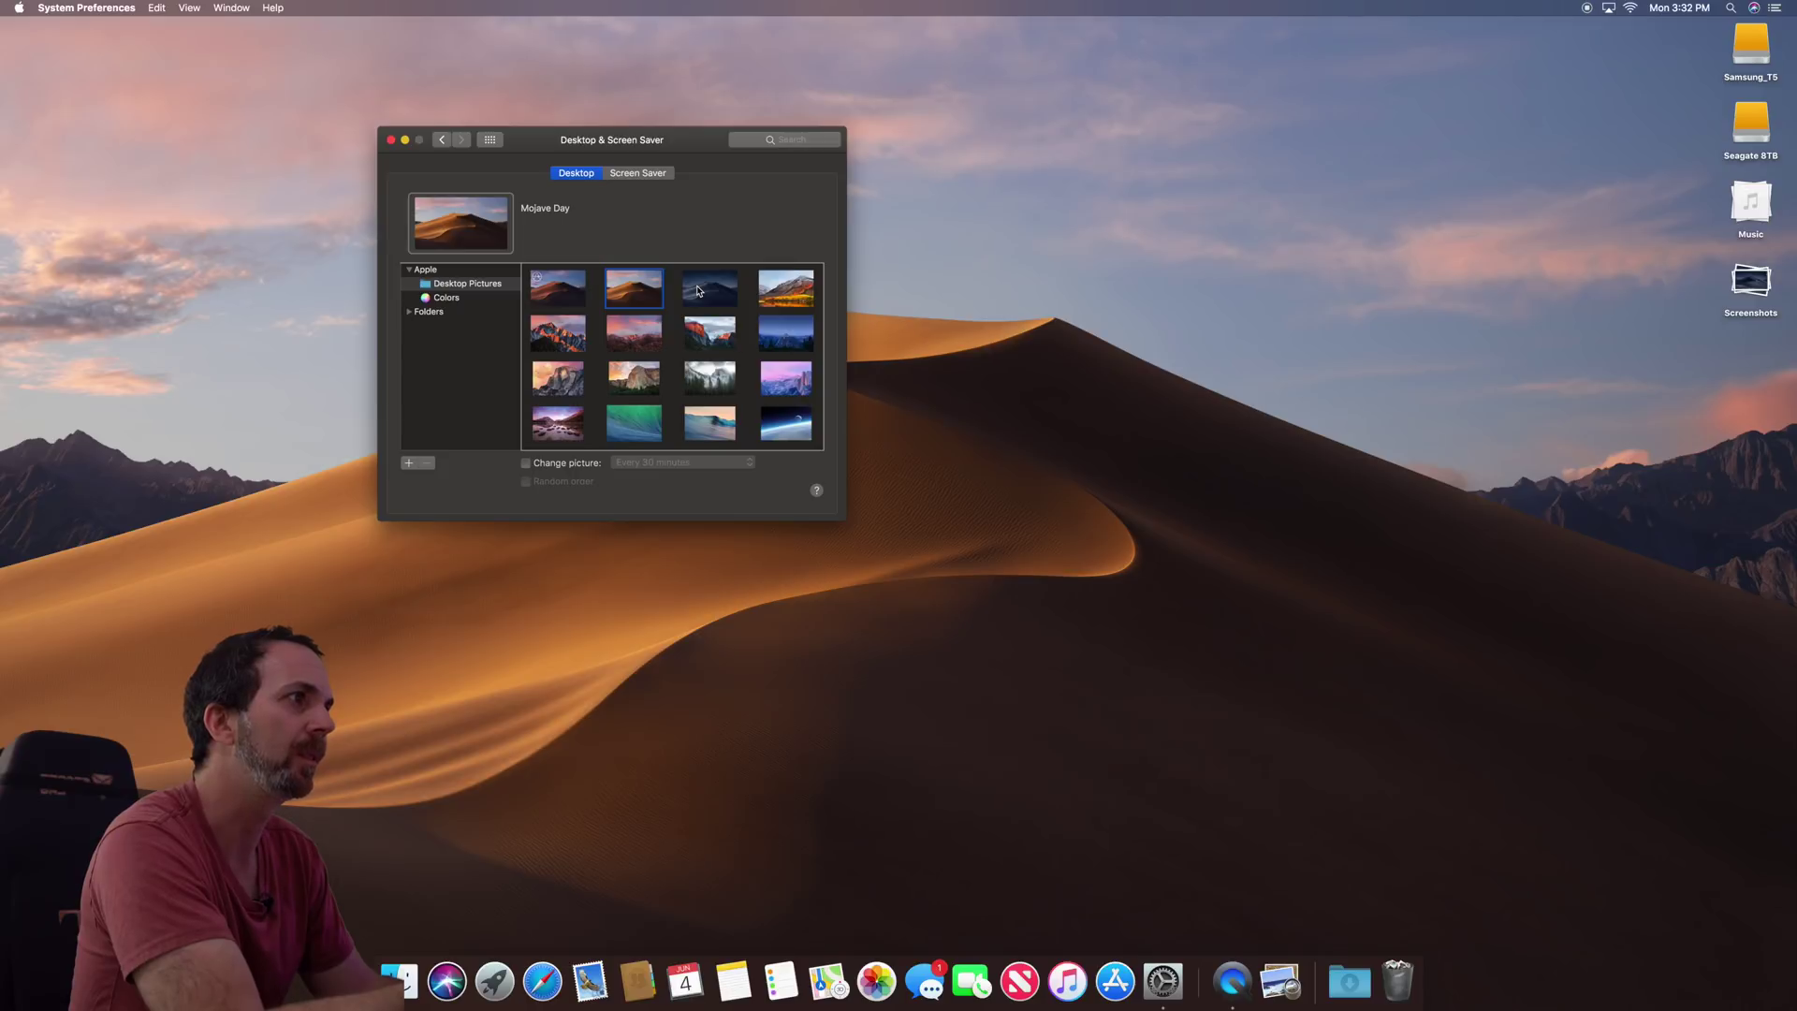
pyautogui.click(697, 290)
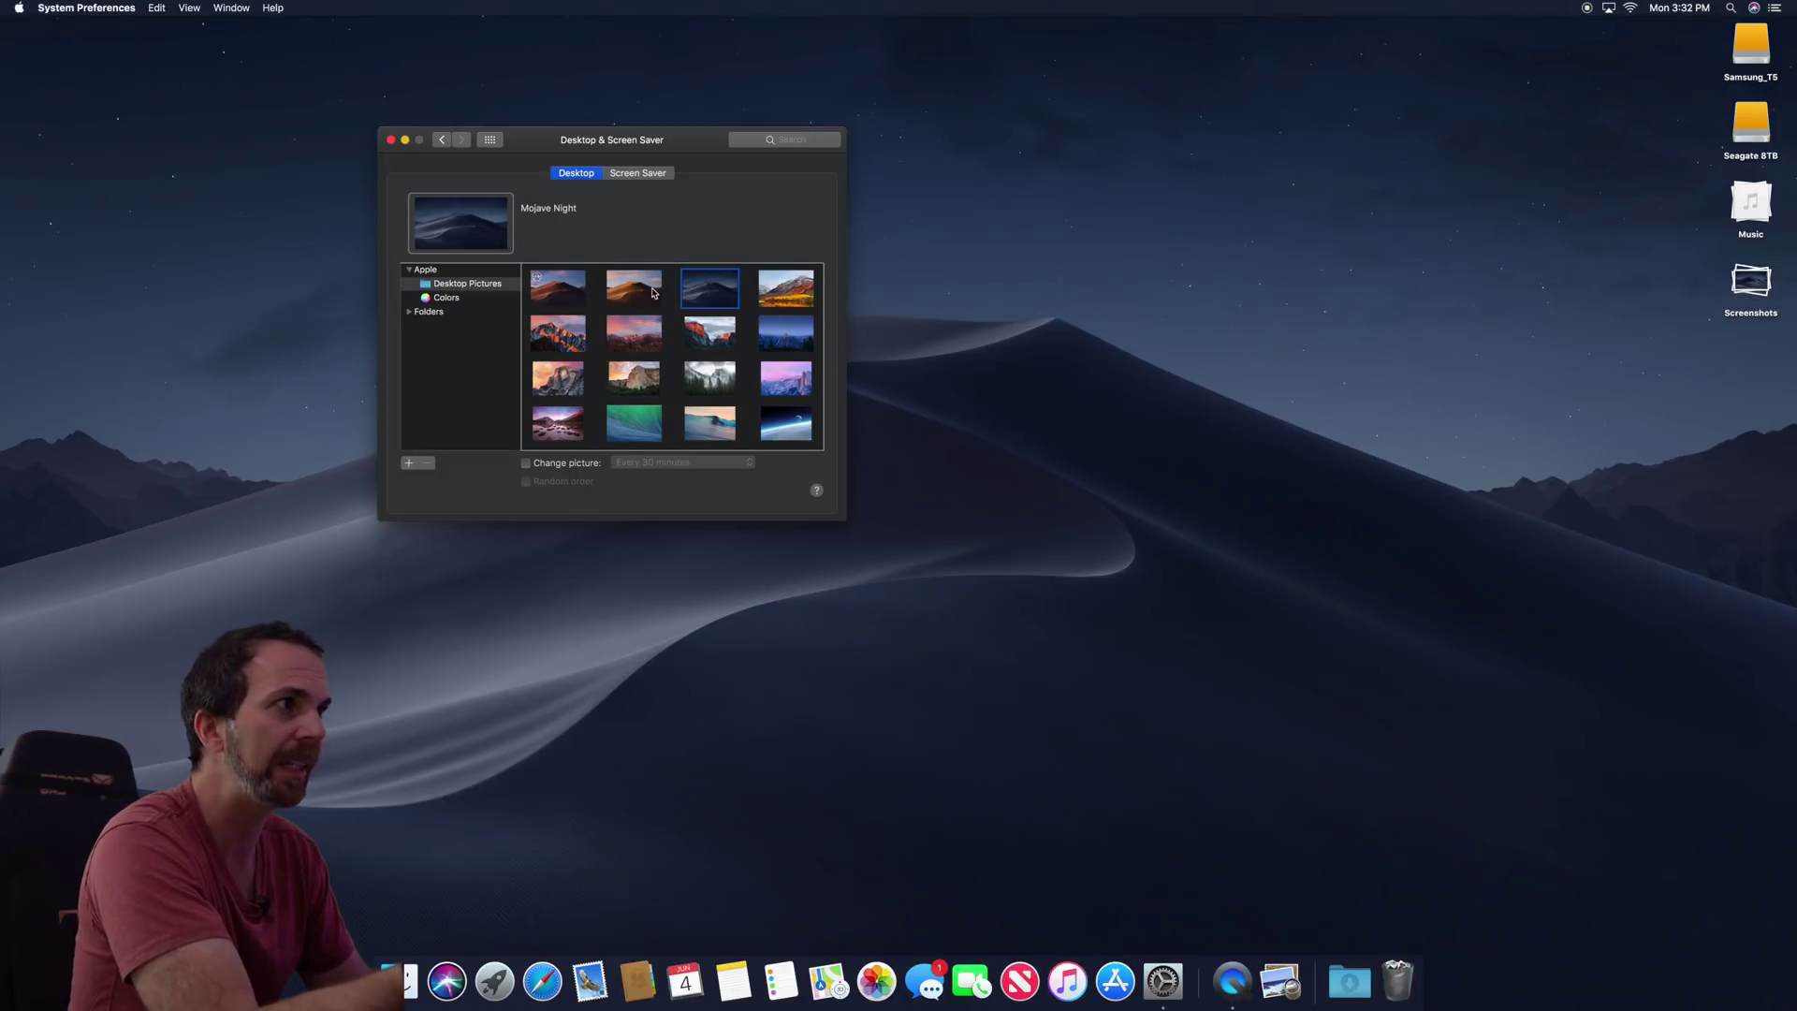
pyautogui.click(571, 293)
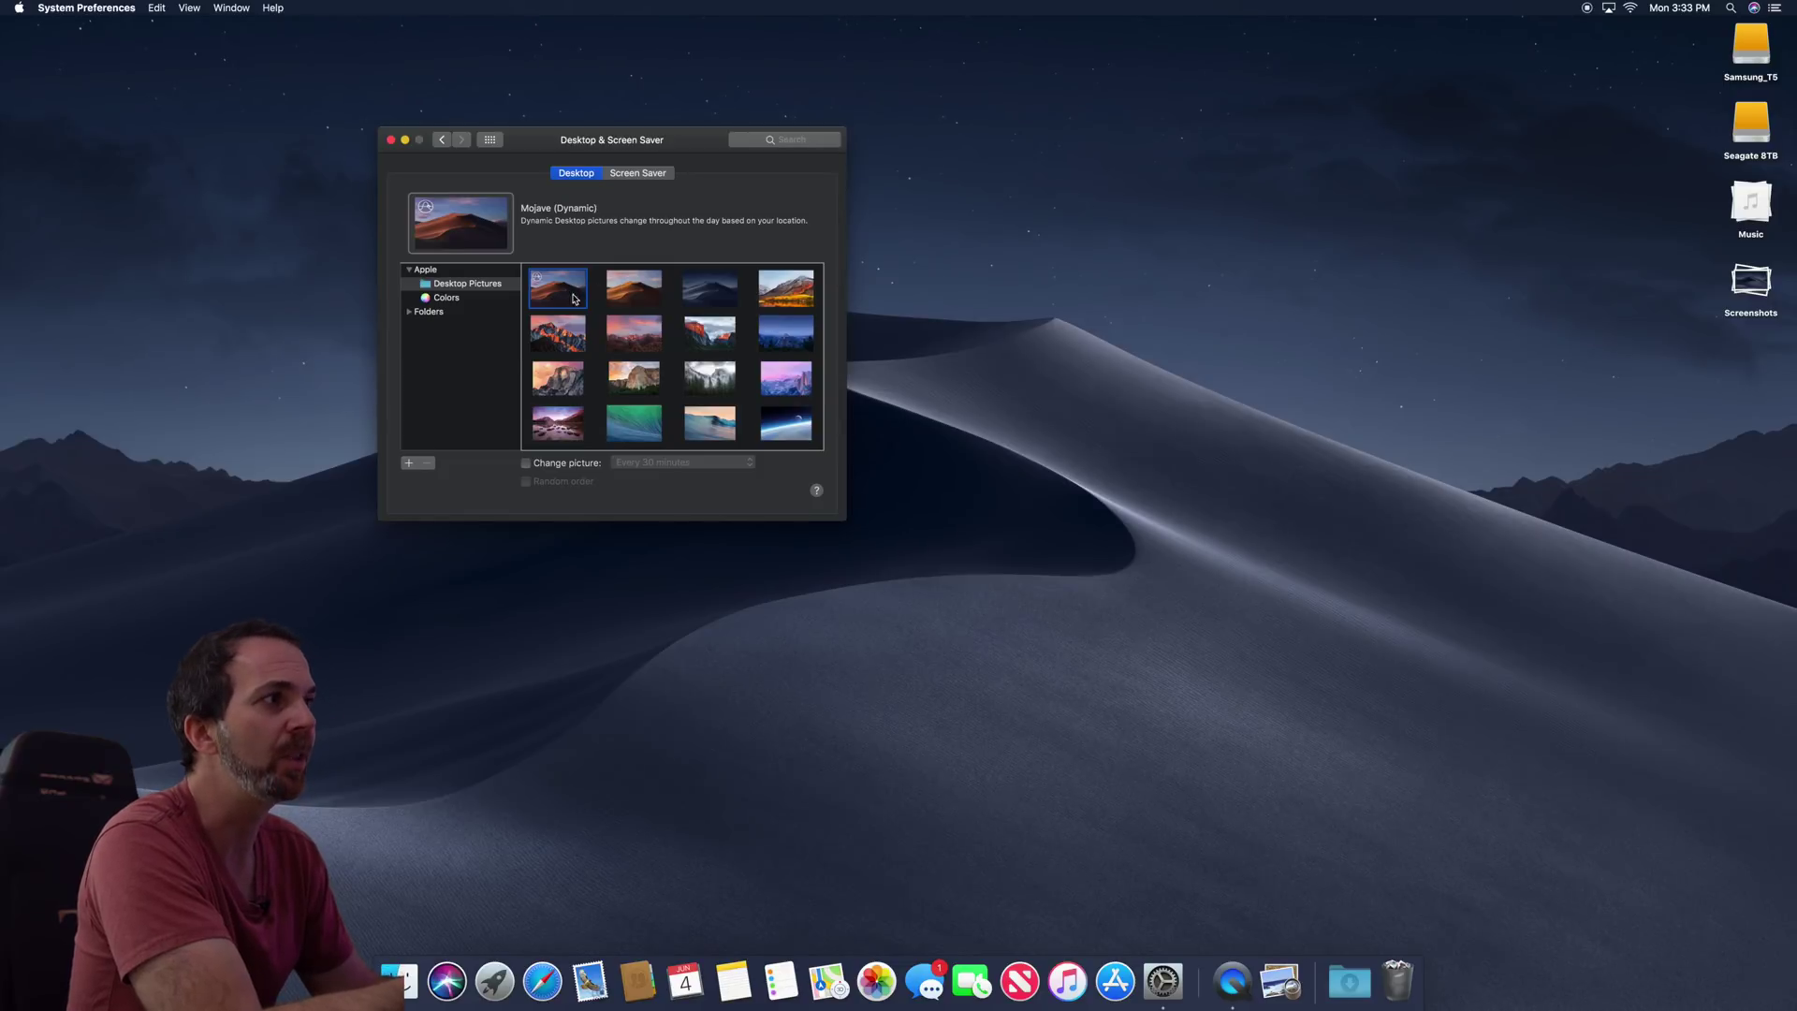
pyautogui.scroll(-10, 632, 343)
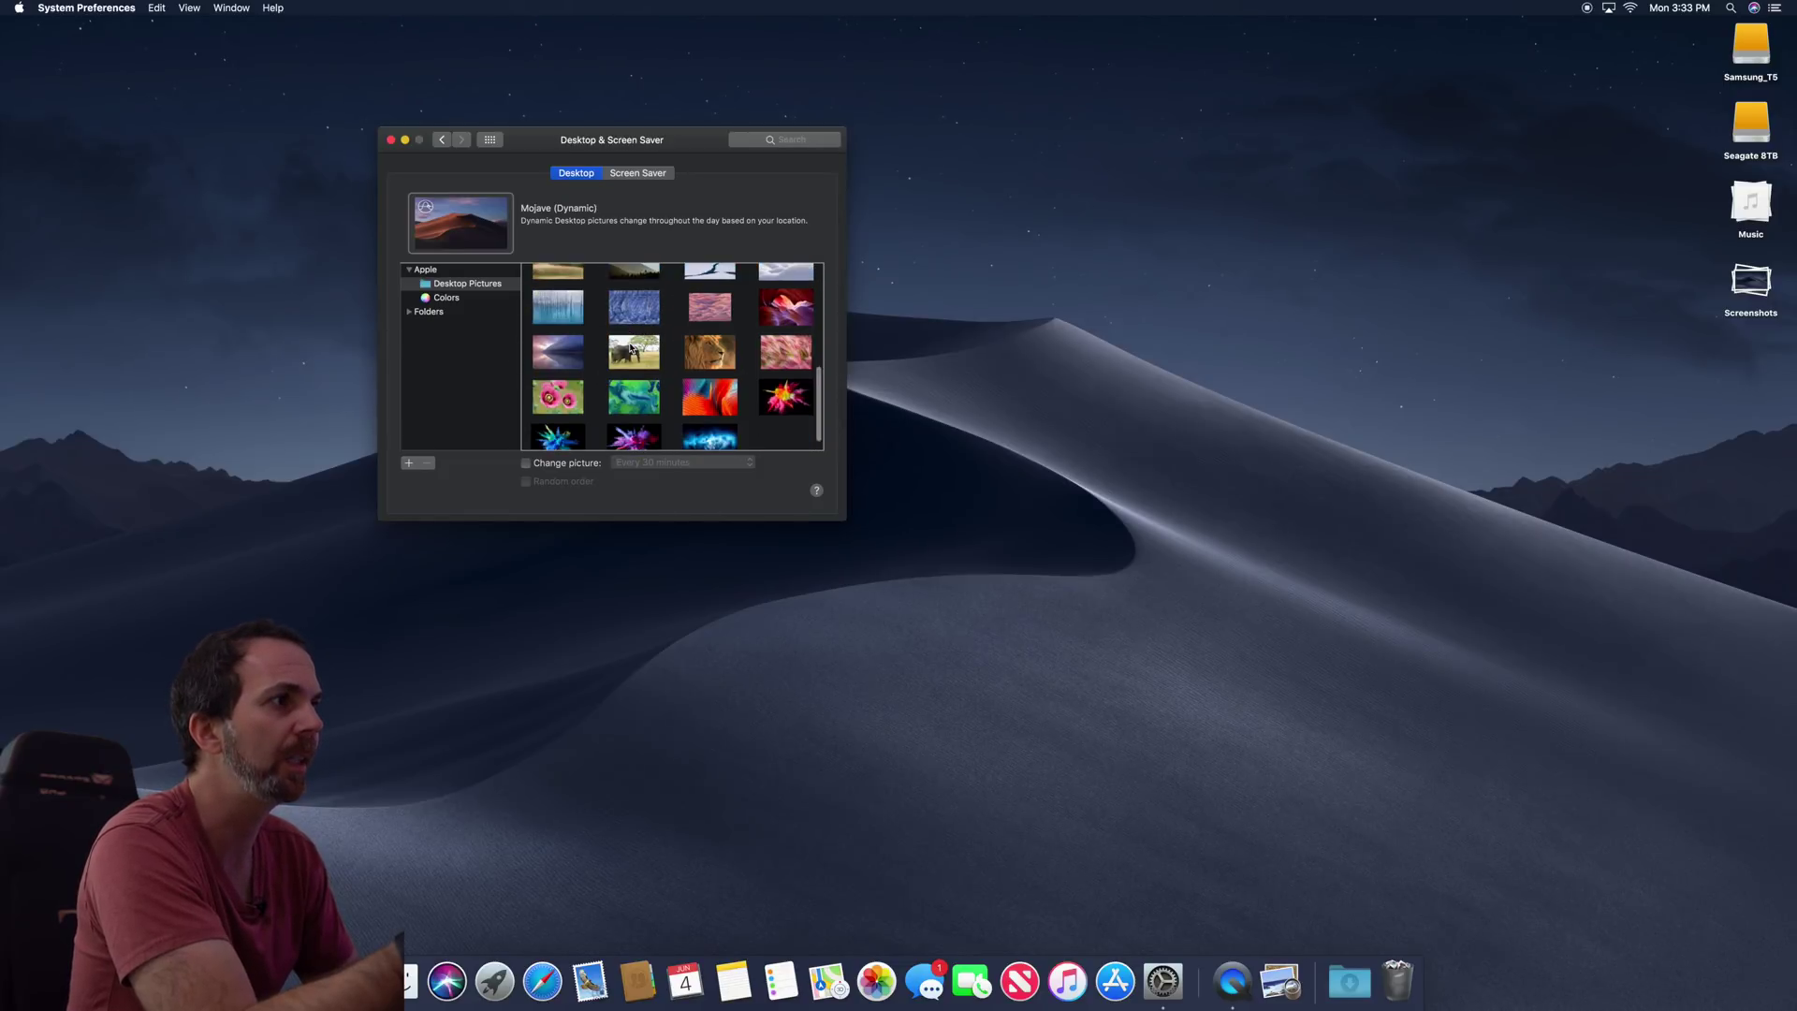
pyautogui.scroll(10, 632, 344)
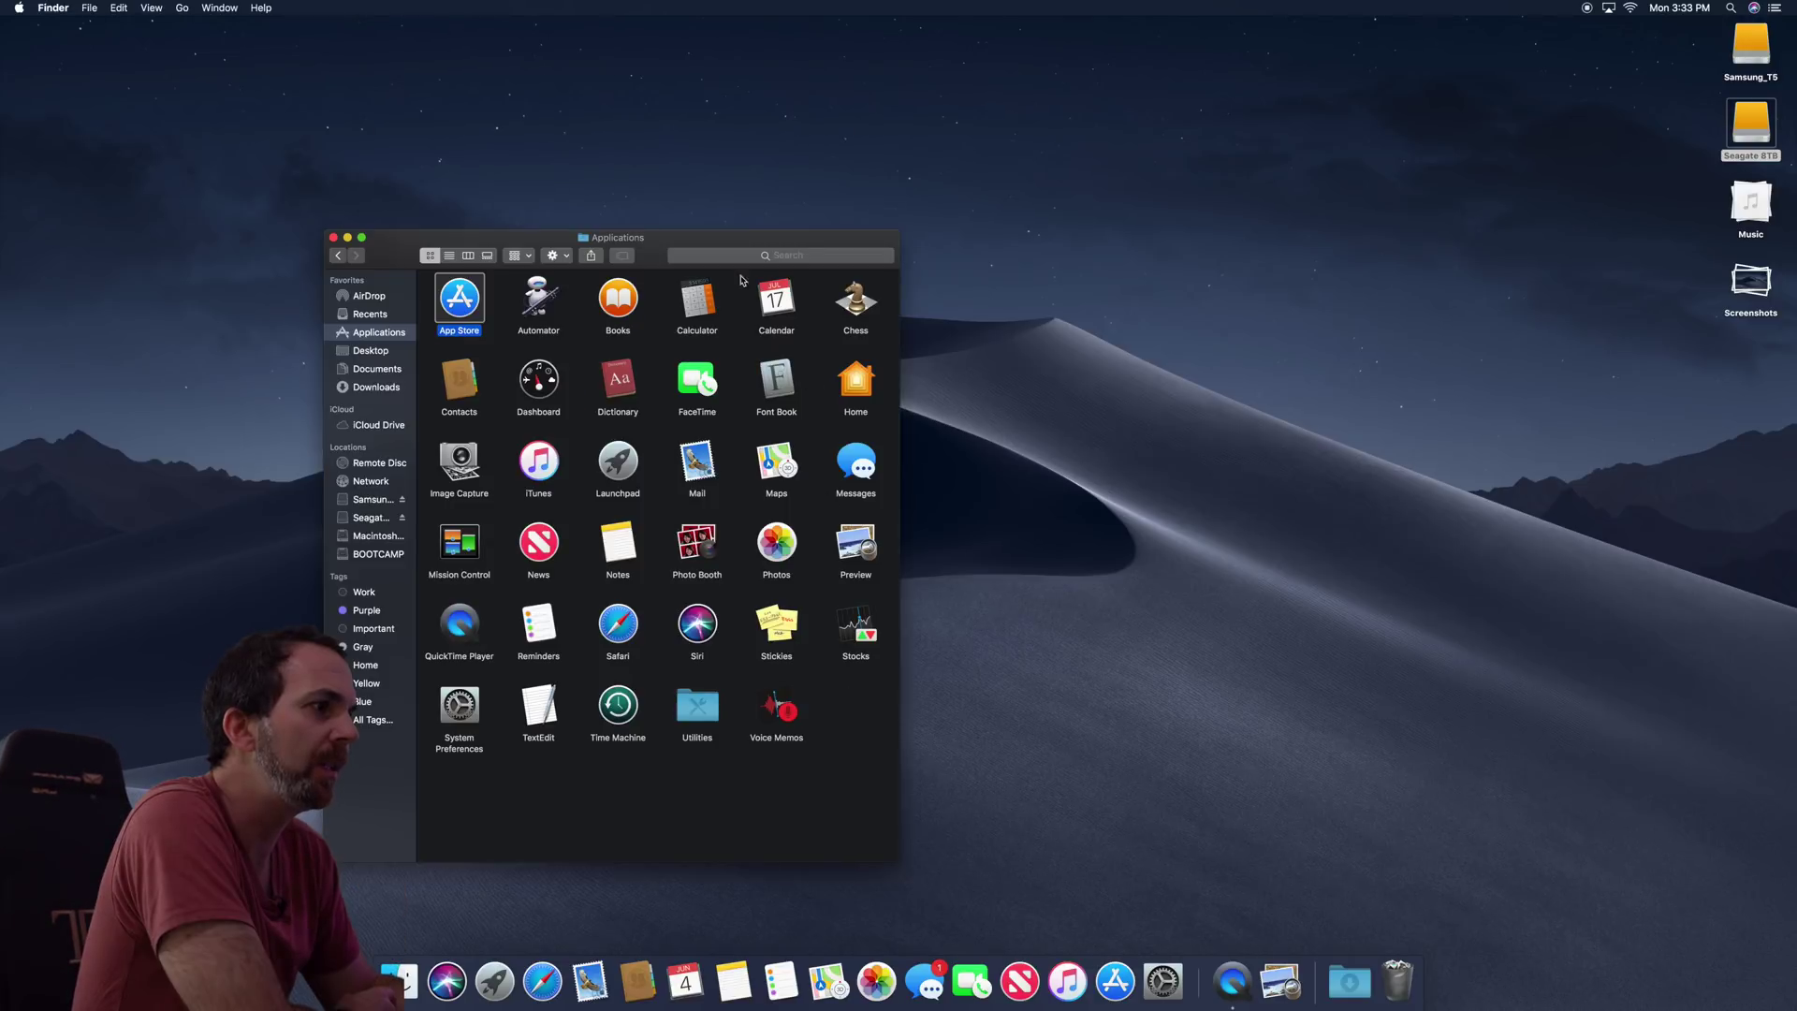
# Step: Open Home from Applications, dismissing the damaged-app error and retrying
pyautogui.moveTo(740, 275); pyautogui.dragTo(771, 162)
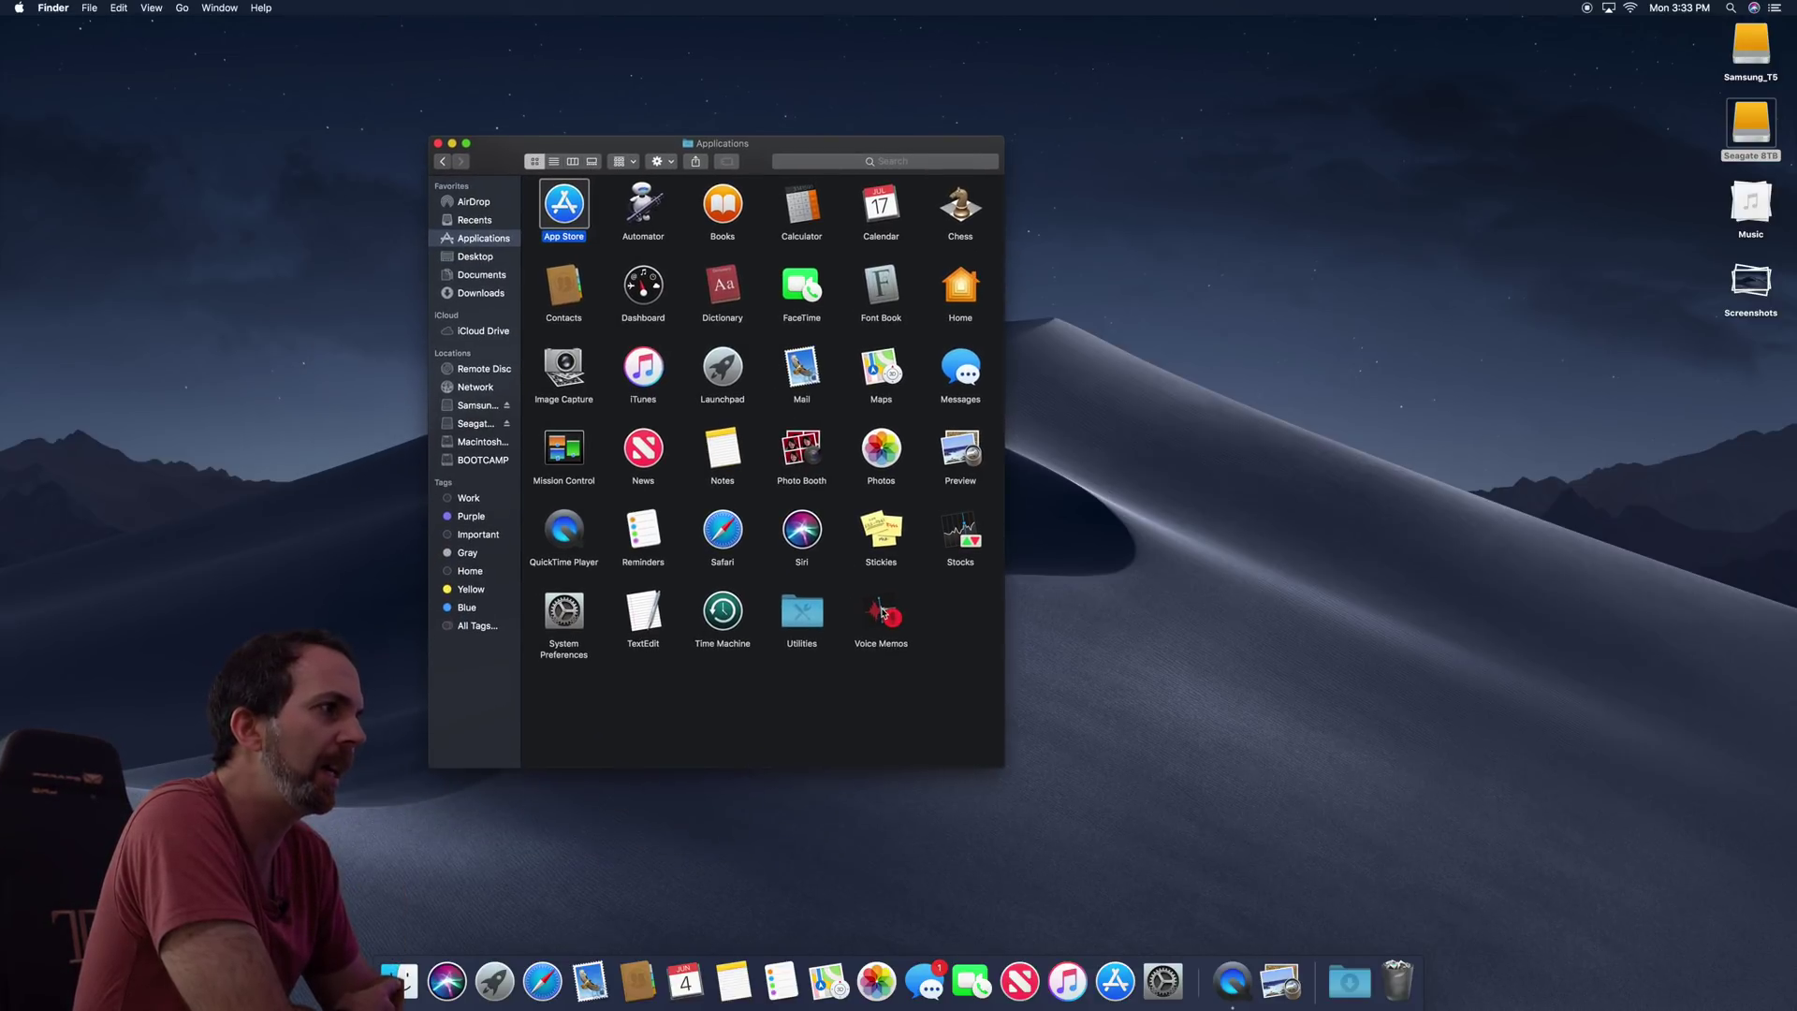
pyautogui.doubleClick(959, 287)
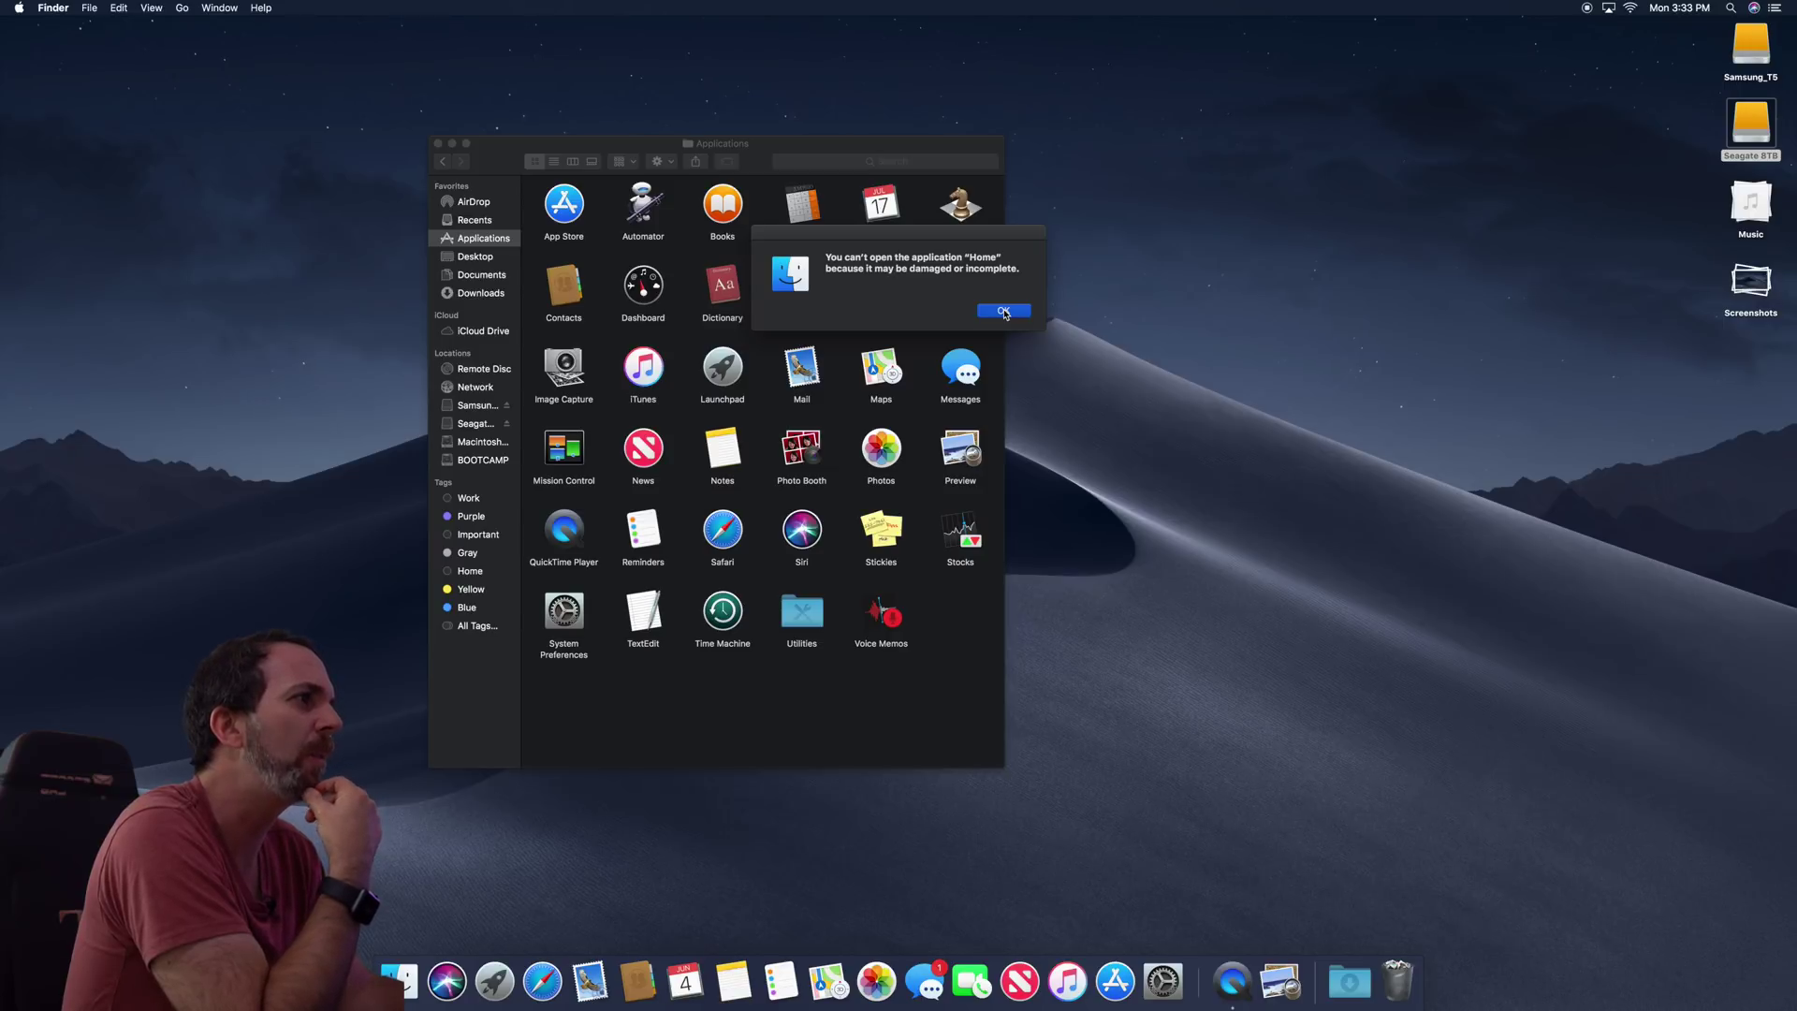
pyautogui.click(1004, 313)
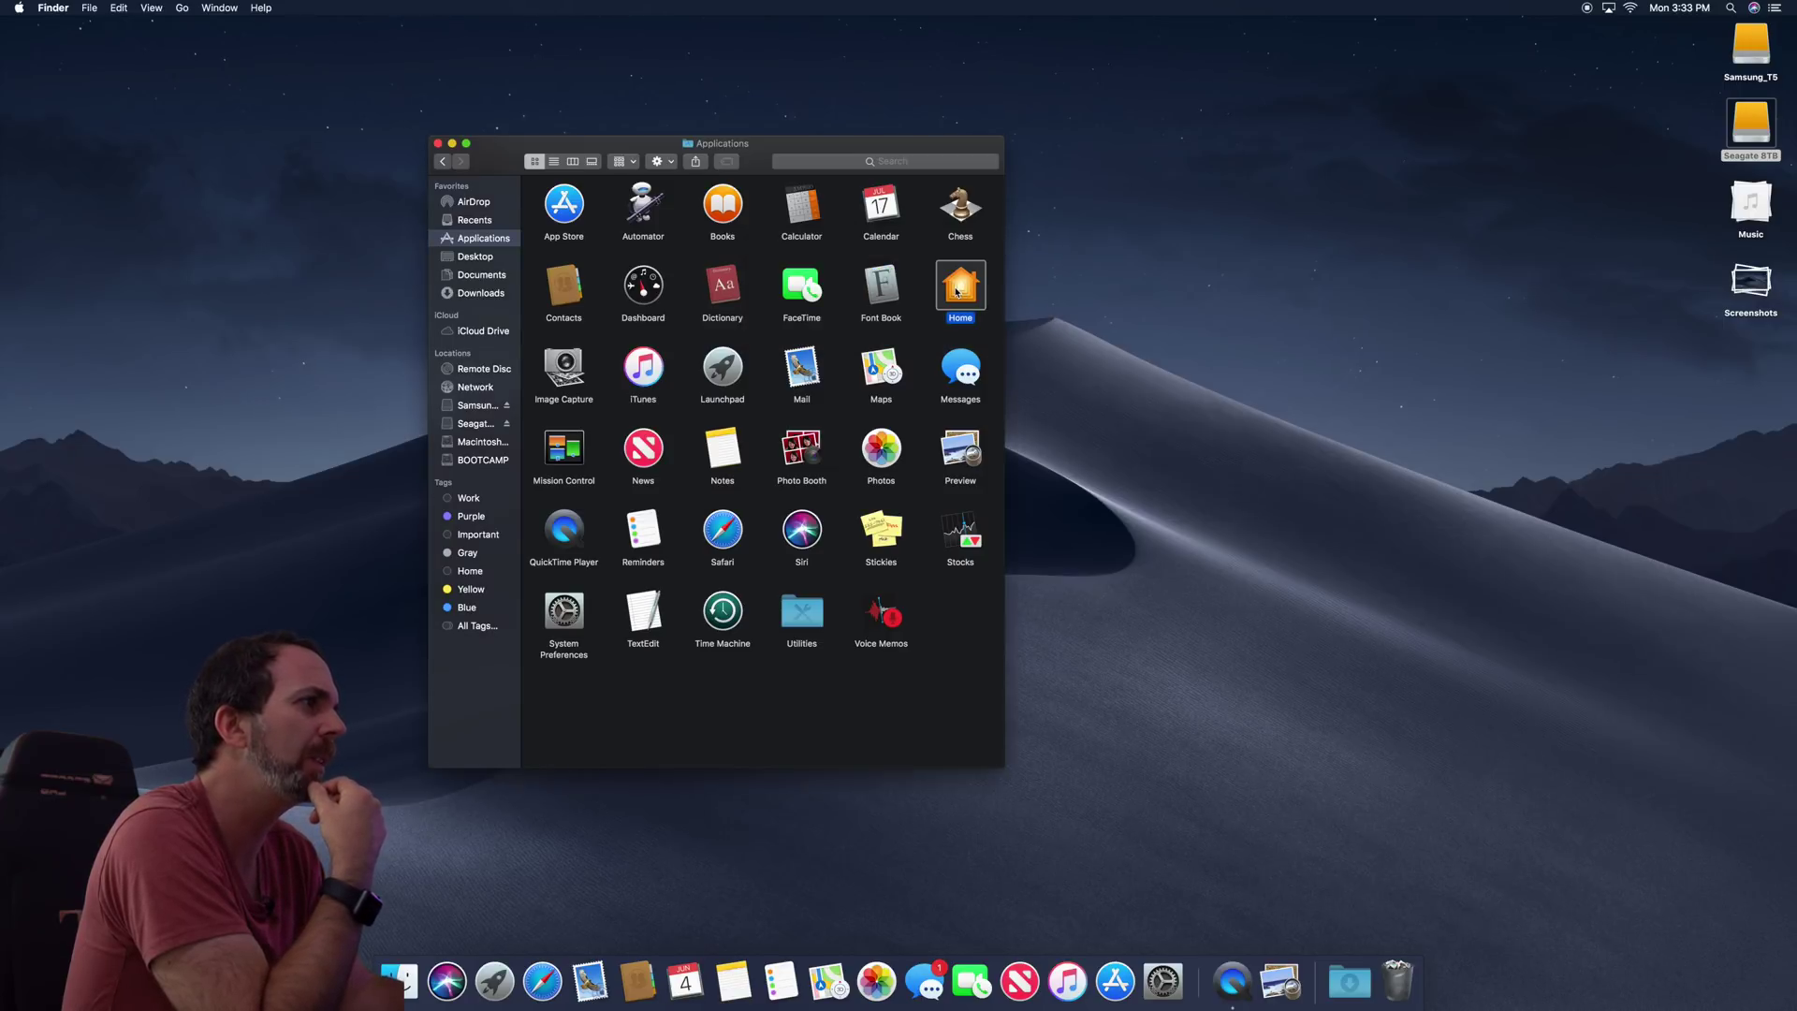
pyautogui.doubleClick(959, 287)
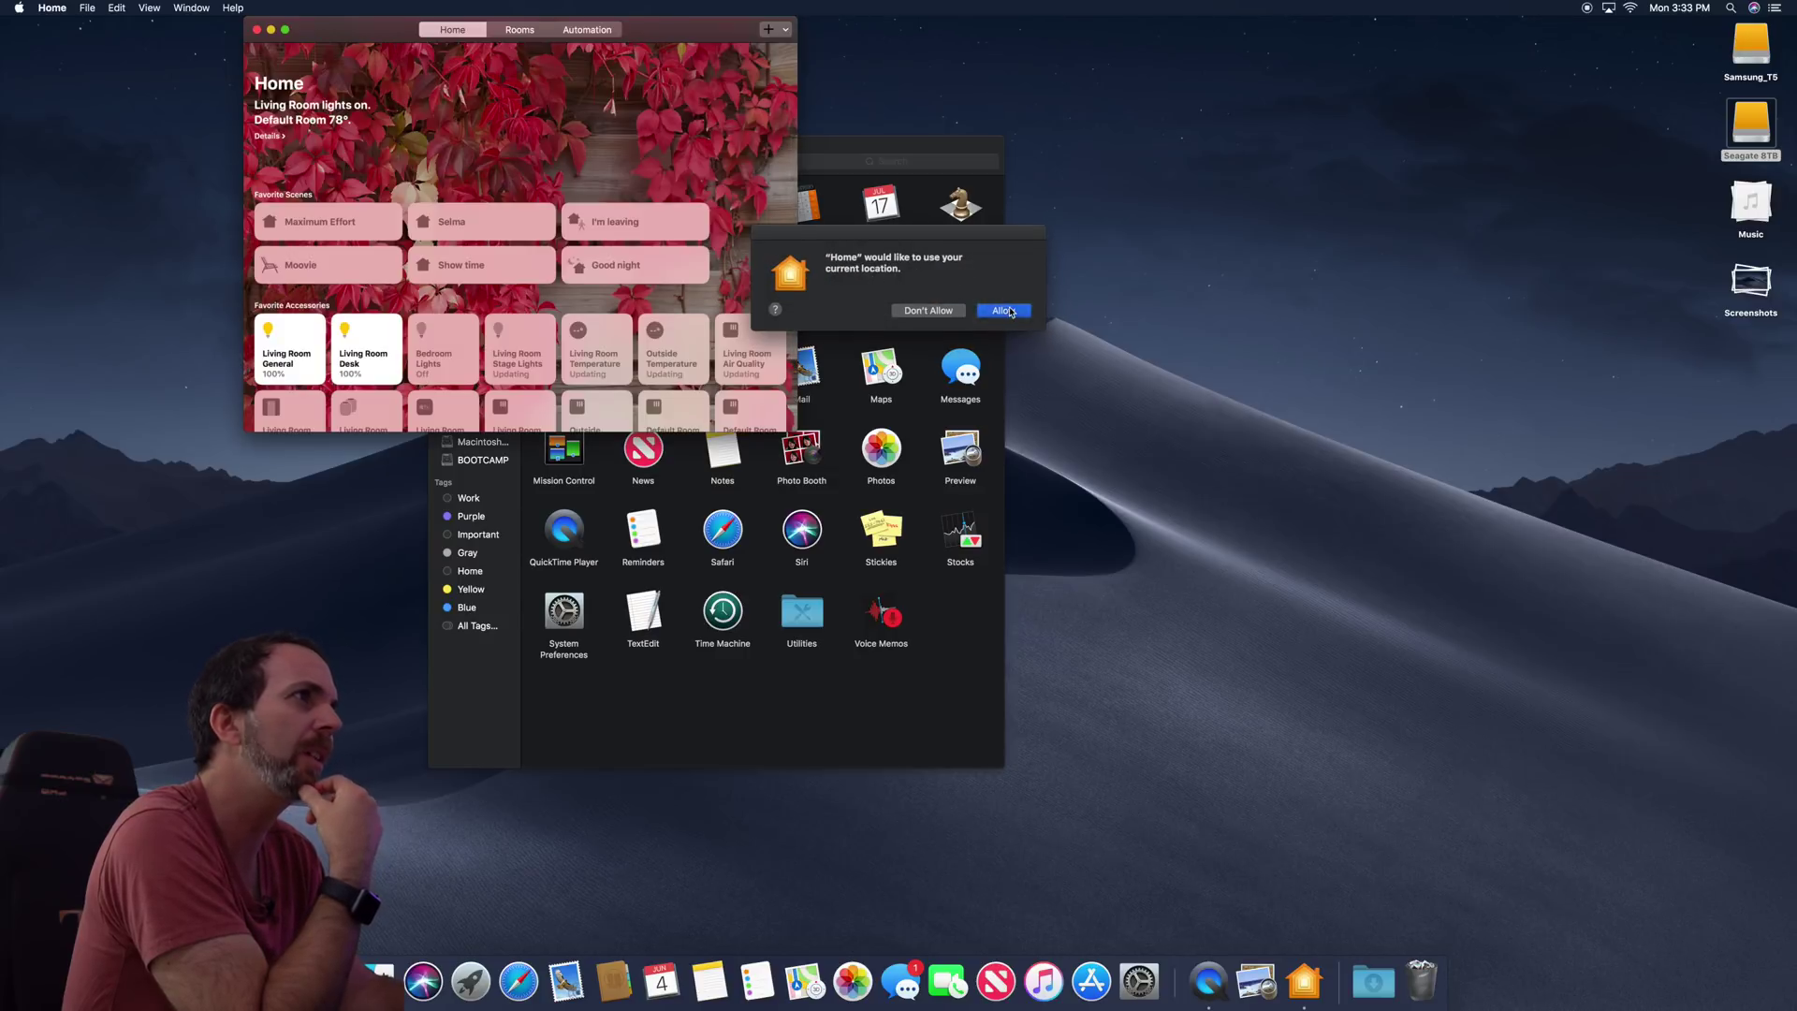
# Step: Allow location access and toggle the Living Room Stage Lights off and on
pyautogui.click(1003, 309)
pyautogui.moveTo(687, 34); pyautogui.dragTo(1001, 104)
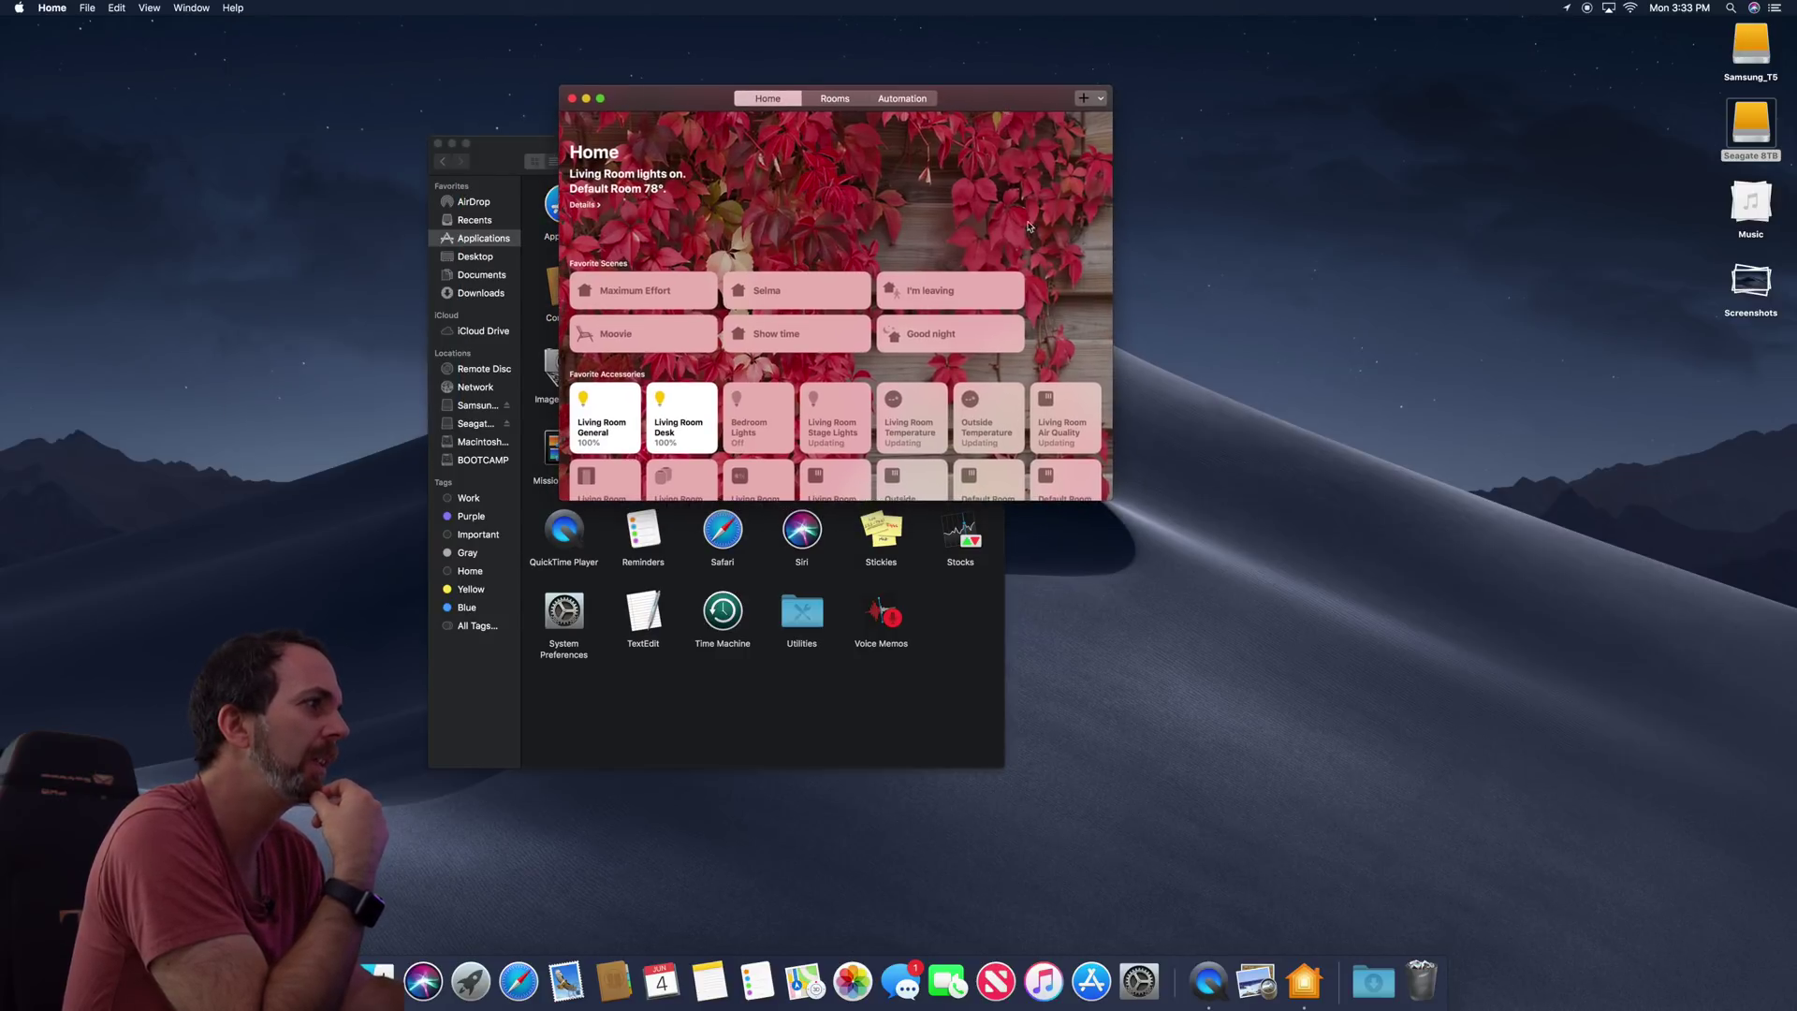
pyautogui.moveTo(1115, 501); pyautogui.dragTo(1291, 698)
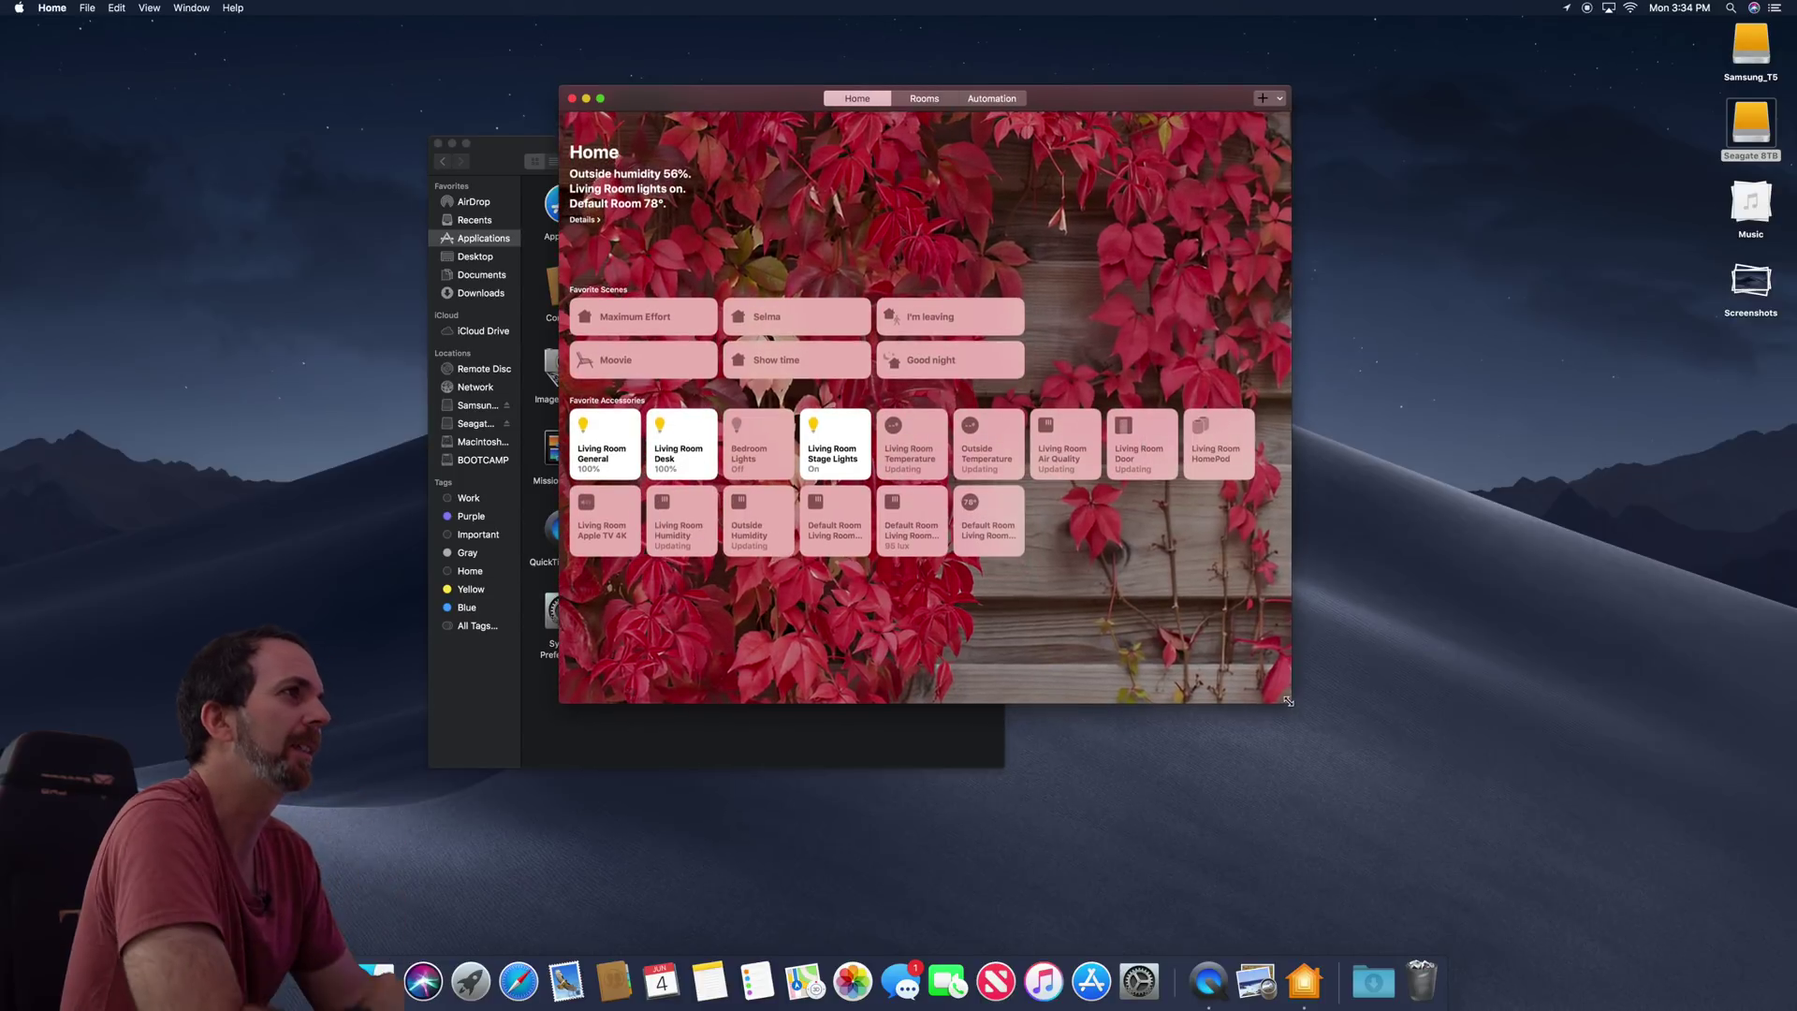
pyautogui.click(830, 449)
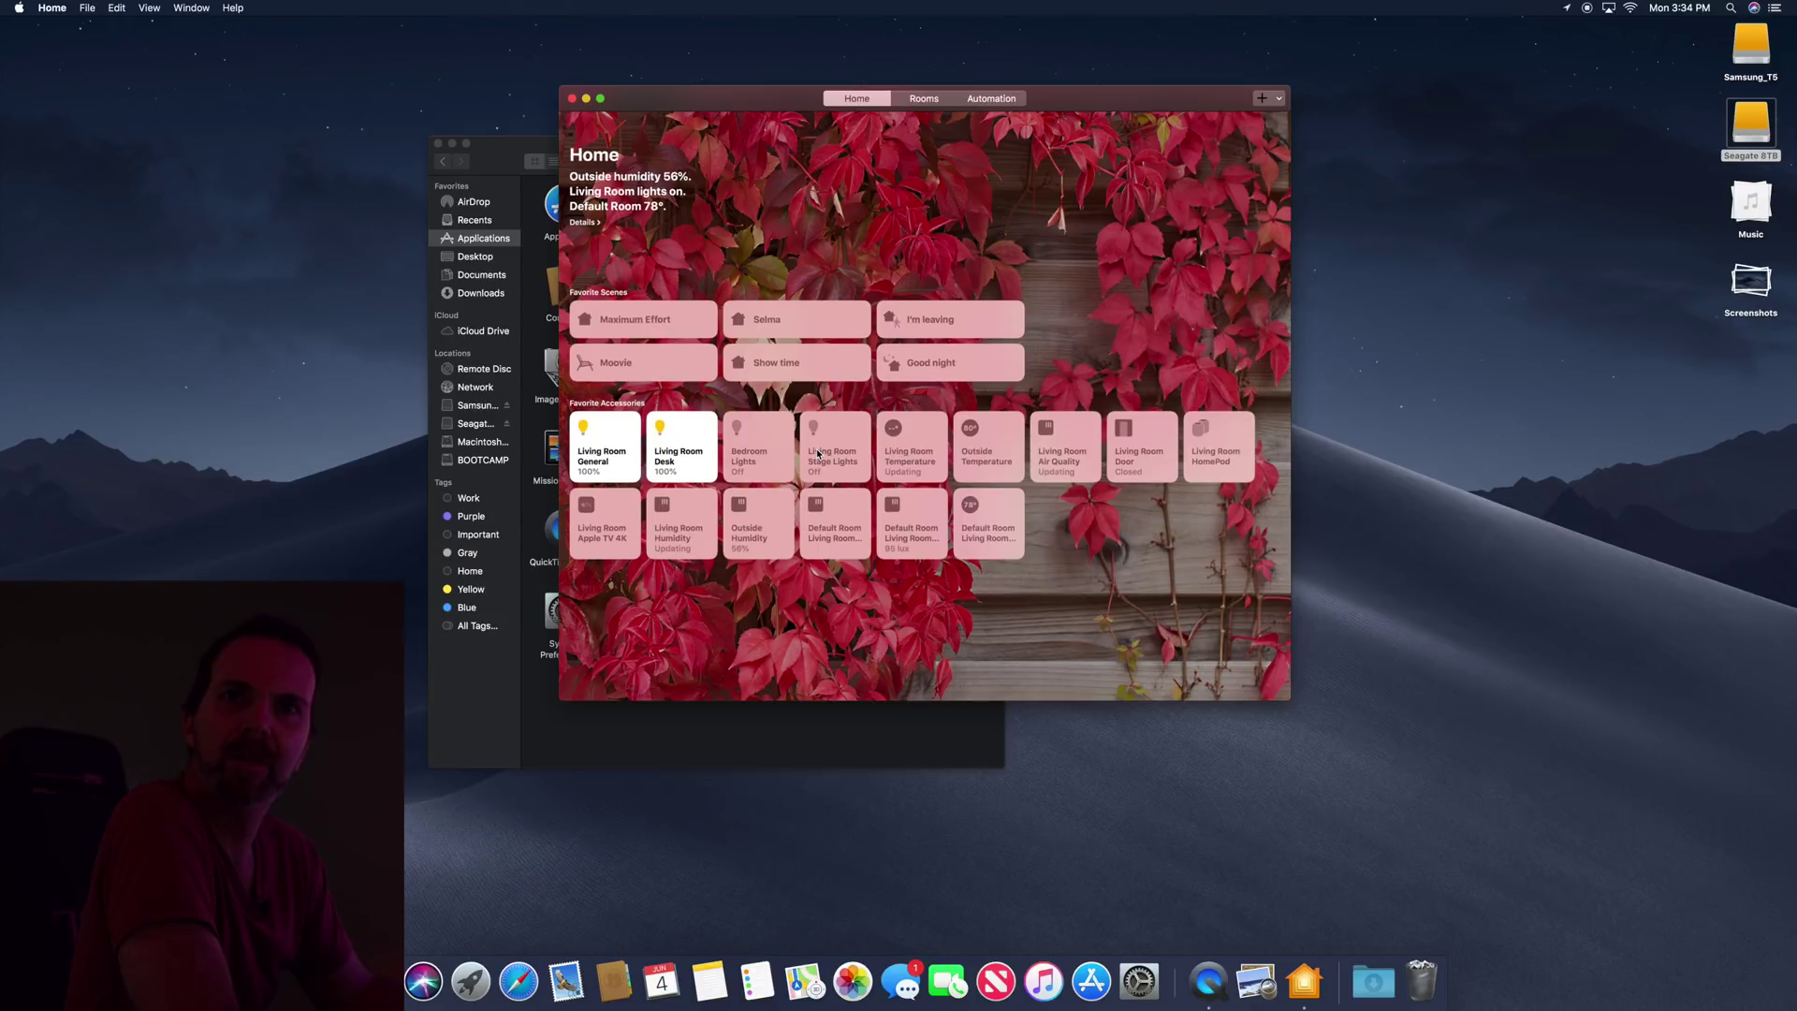
pyautogui.click(822, 452)
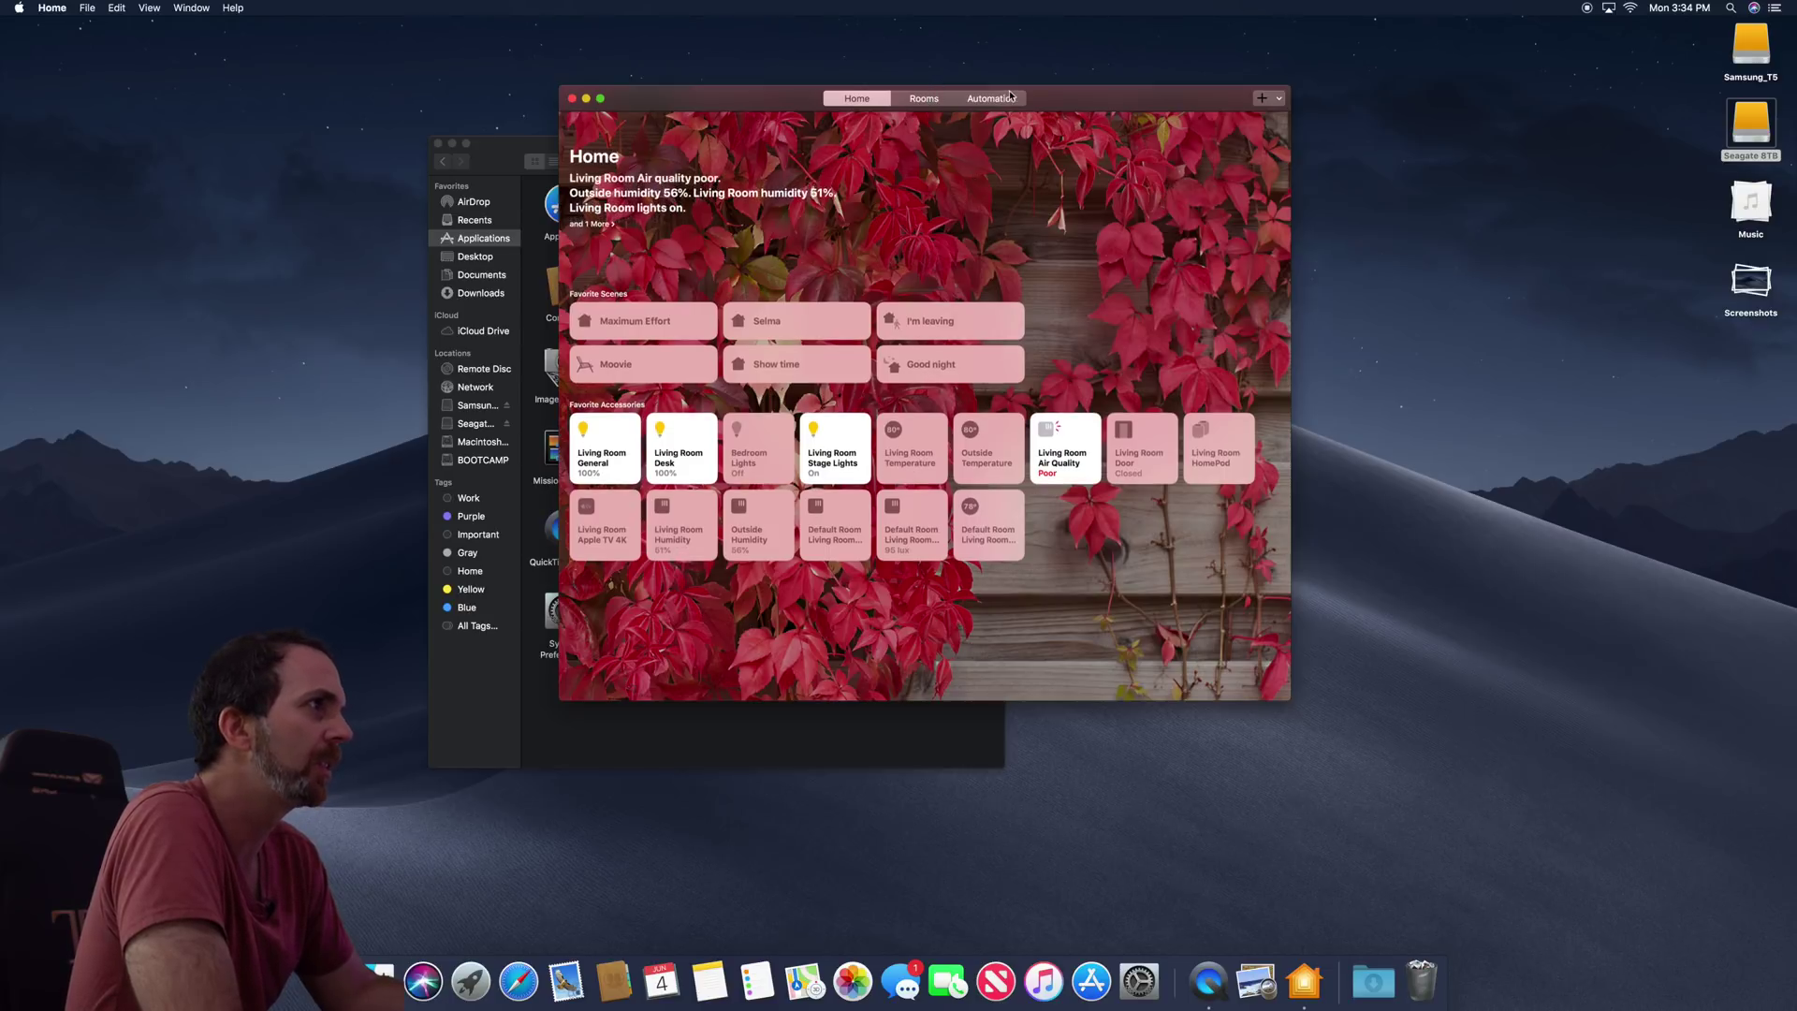
# Step: Close the Home window and launch Stocks from Applications
pyautogui.moveTo(702, 105); pyautogui.dragTo(884, 106)
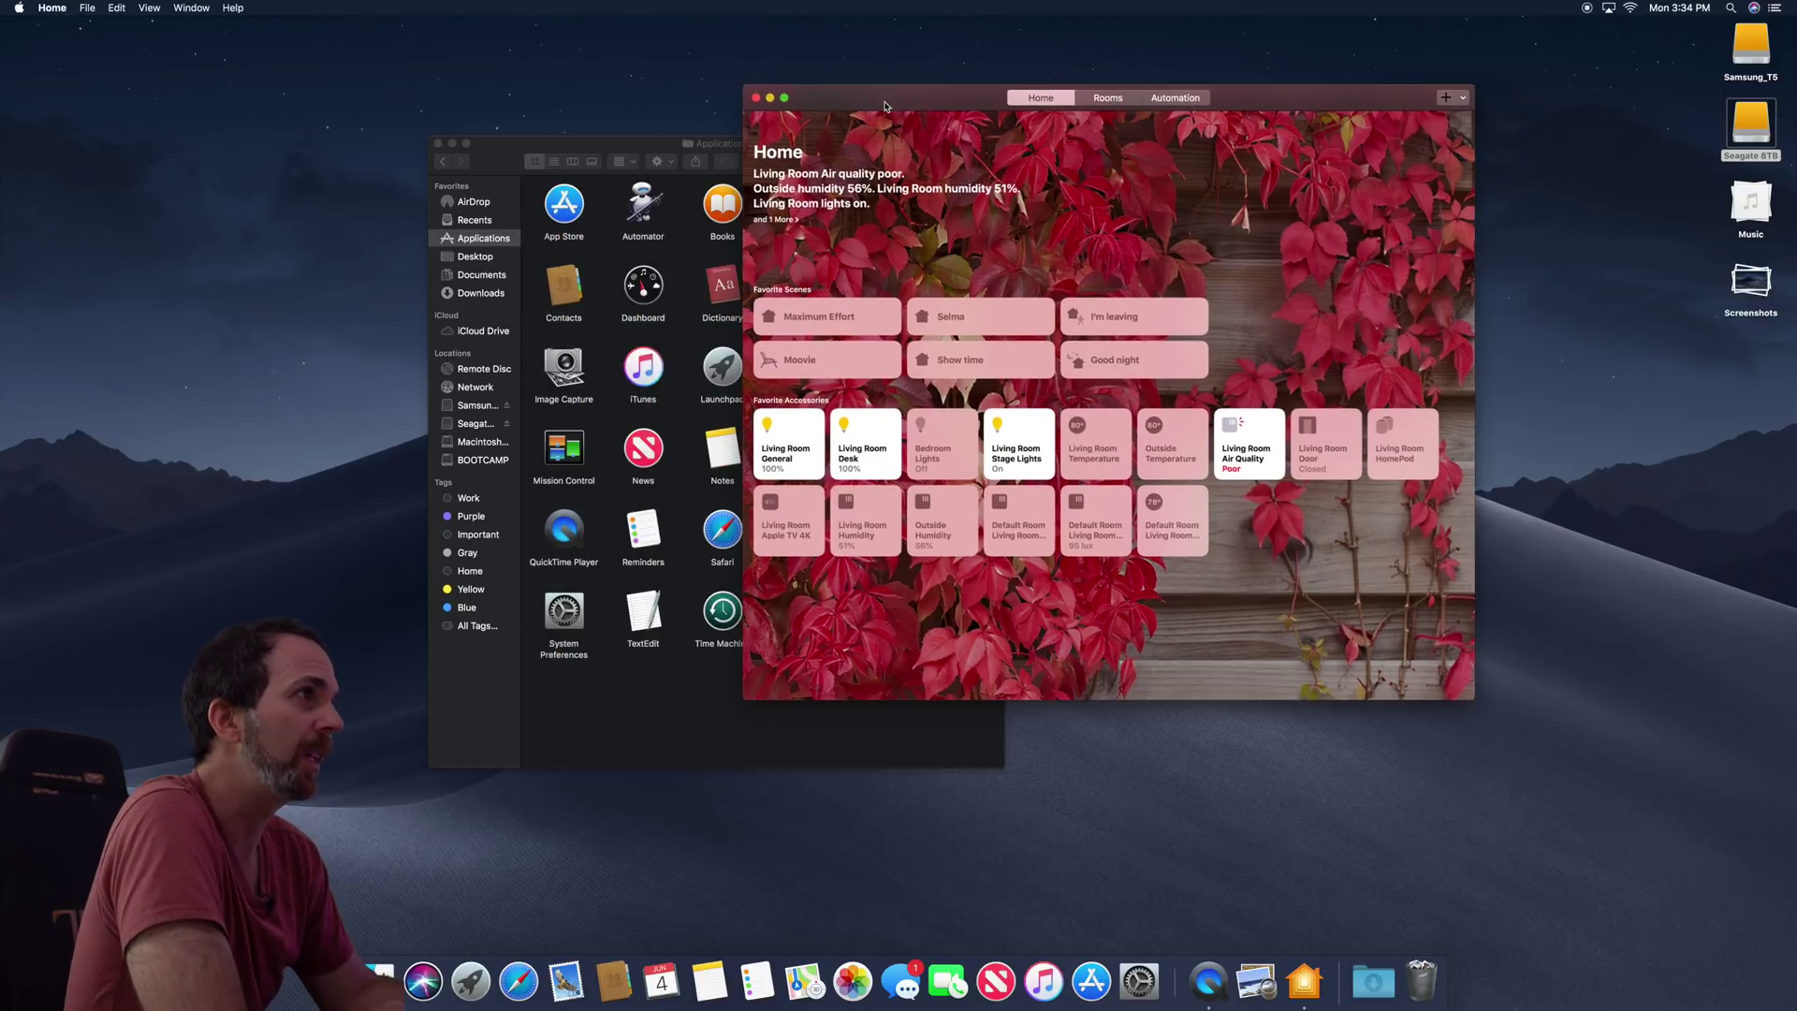
pyautogui.click(758, 98)
pyautogui.doubleClick(961, 536)
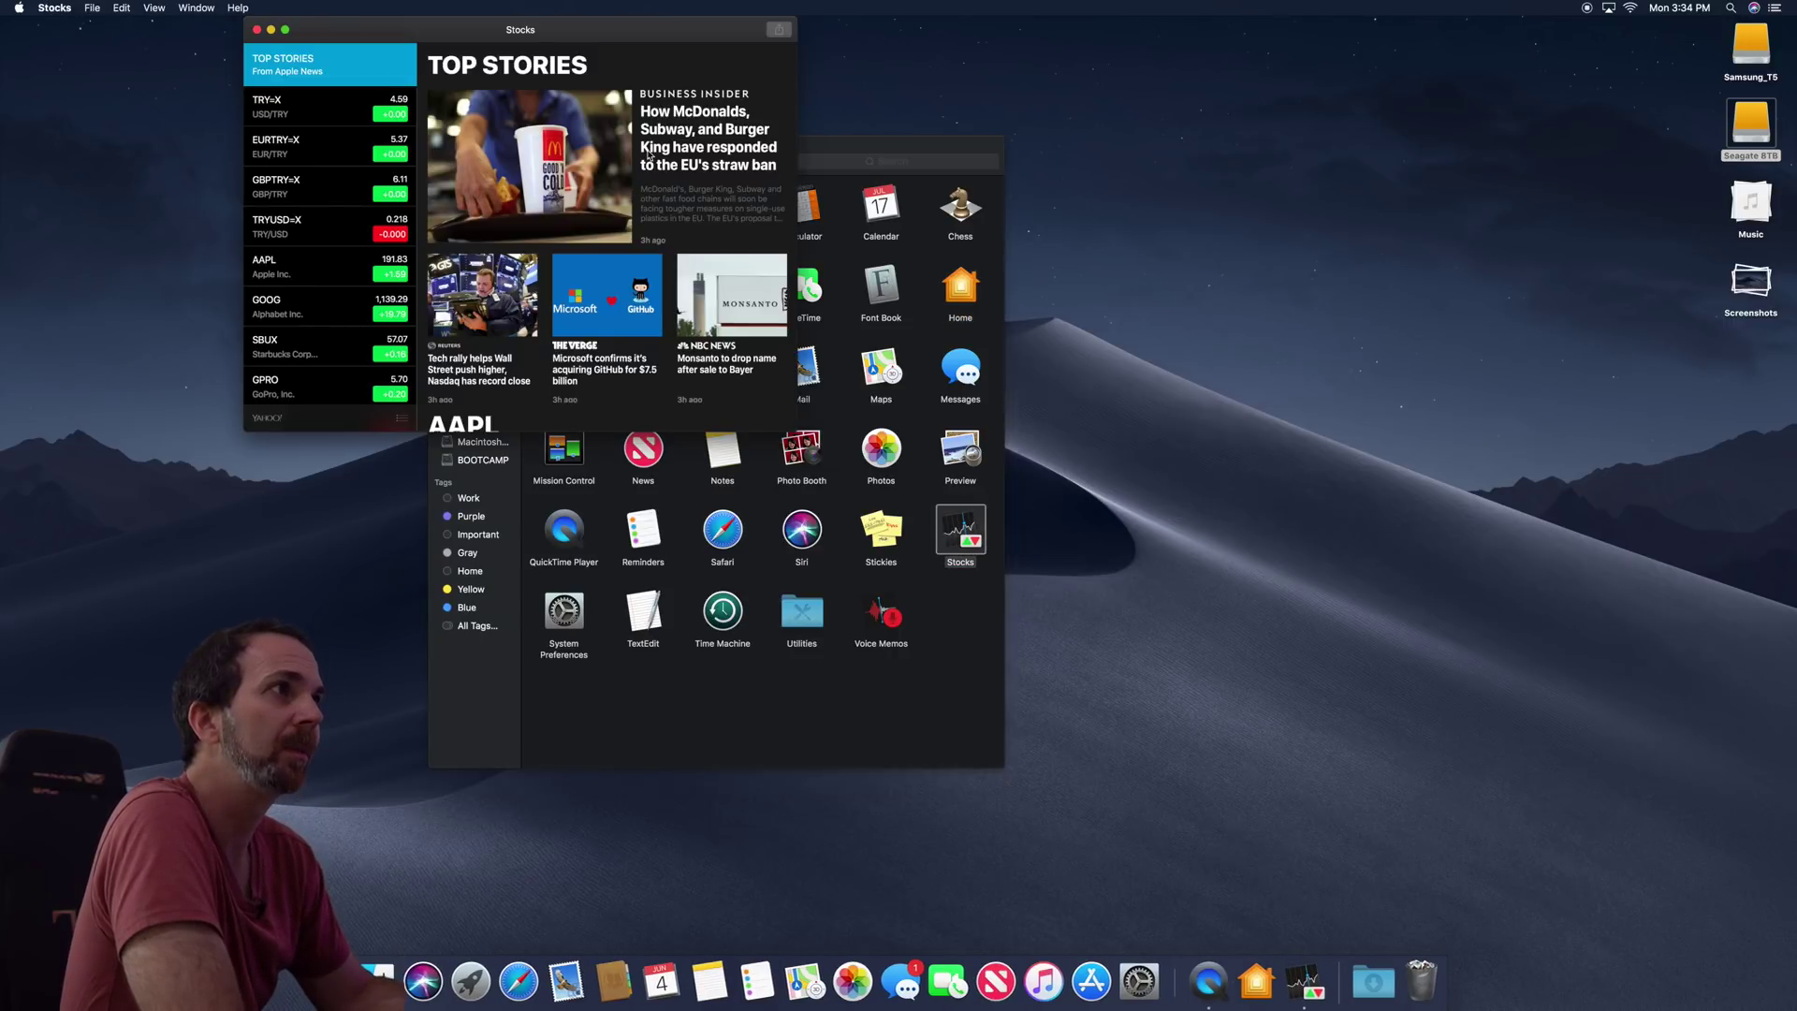
# Step: Move the Stocks window left and show the GoPro (GPRO) price chart
pyautogui.moveTo(531, 42); pyautogui.dragTo(413, 63)
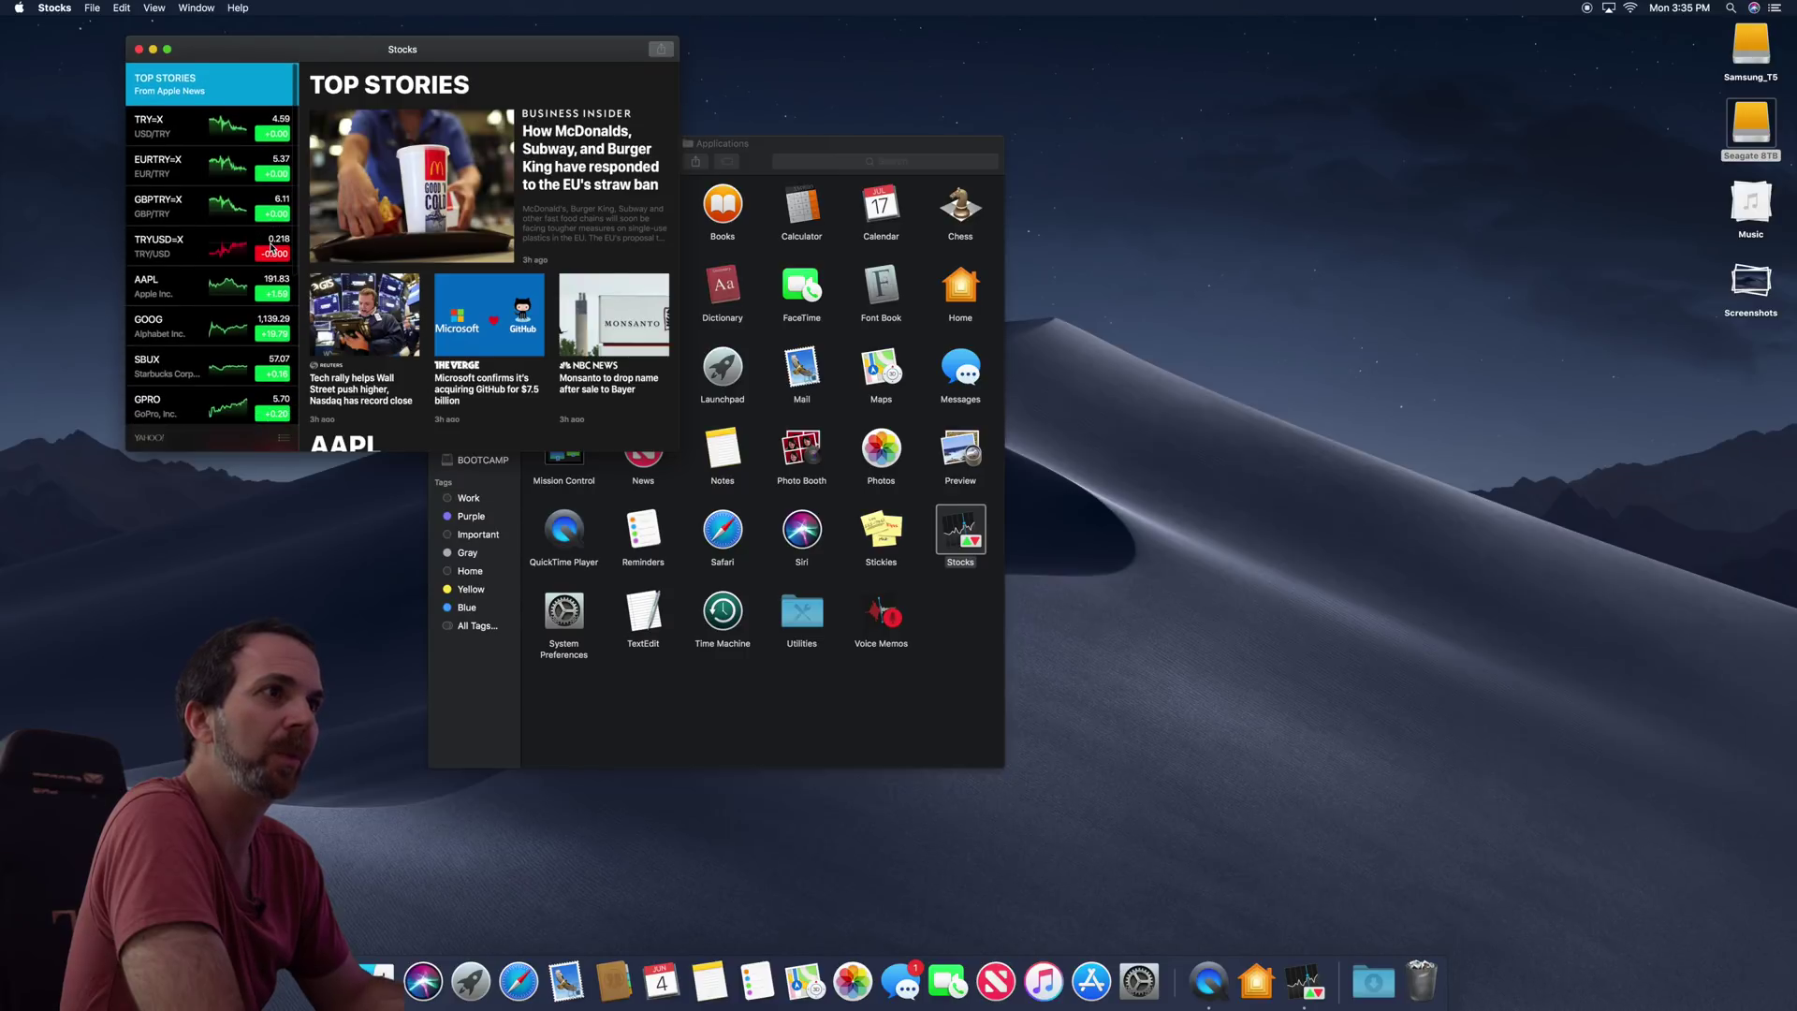
pyautogui.click(190, 404)
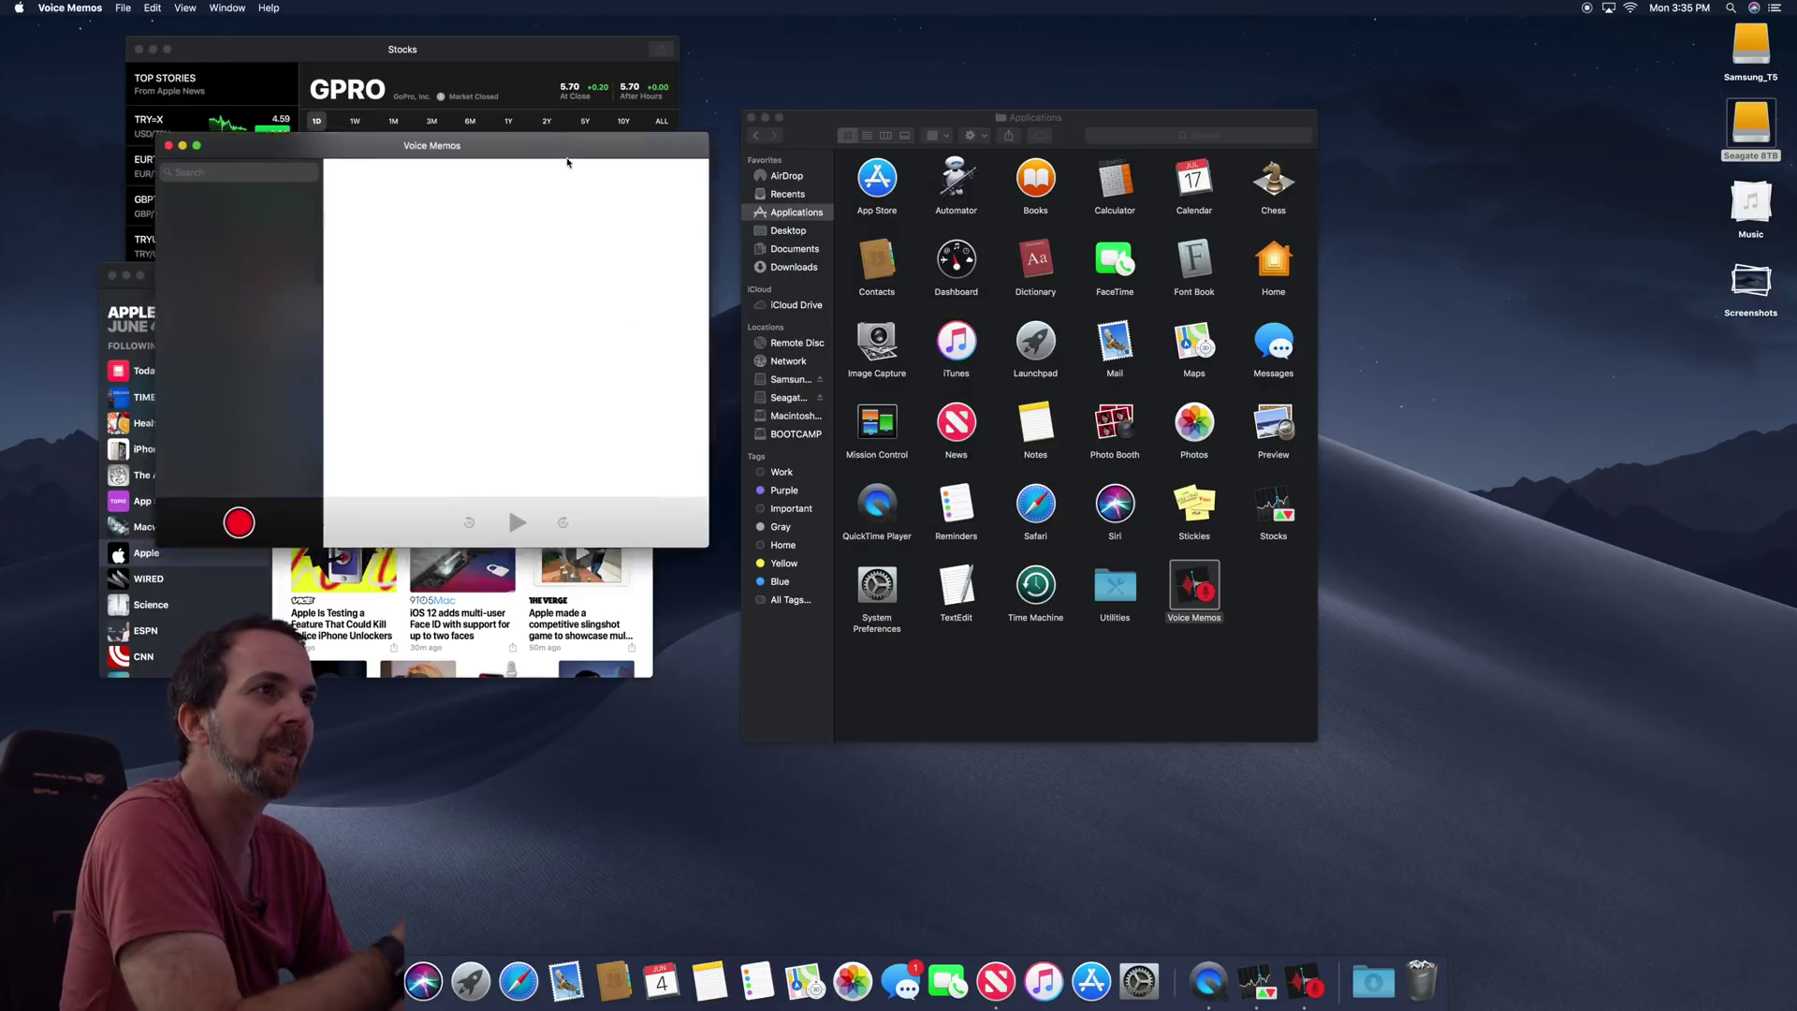
# Step: Move Voice Memos down-left and select the Home 3 memo
pyautogui.moveTo(660, 57); pyautogui.dragTo(478, 255)
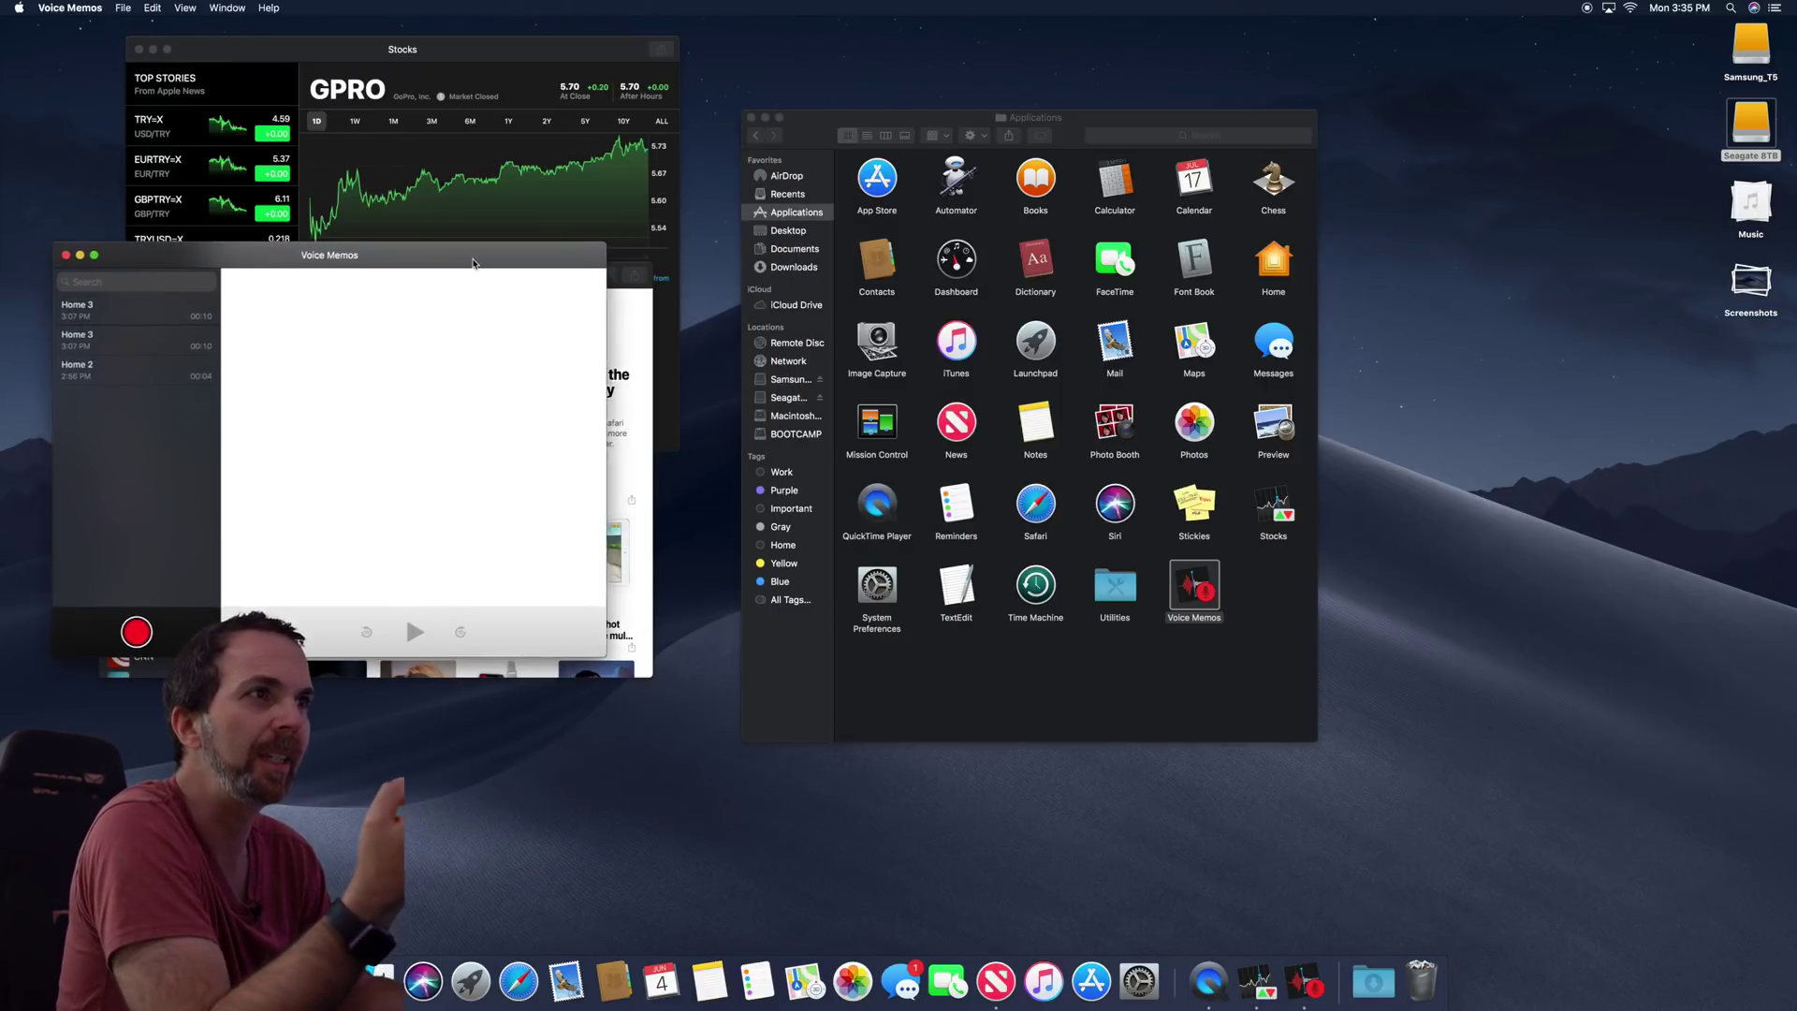
pyautogui.click(204, 313)
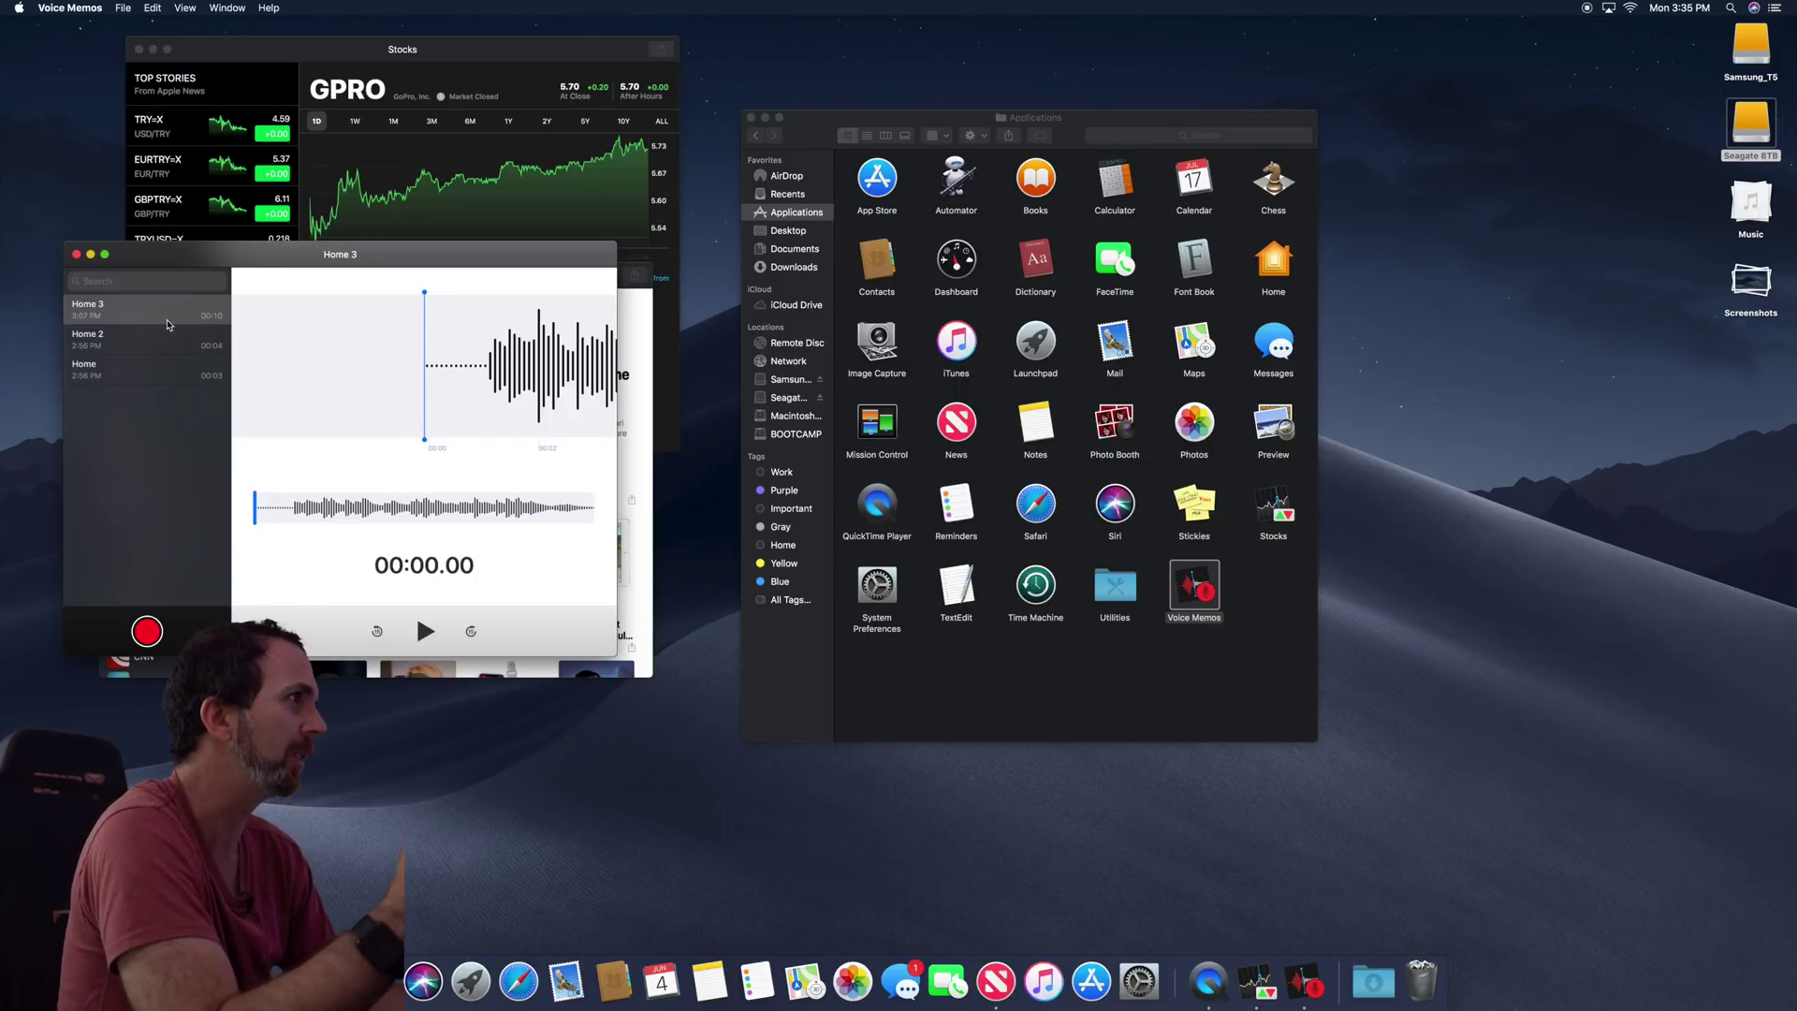
# Step: Check camera and microphone access in Security & Privacy, then close System Preferences
pyautogui.click(20, 7)
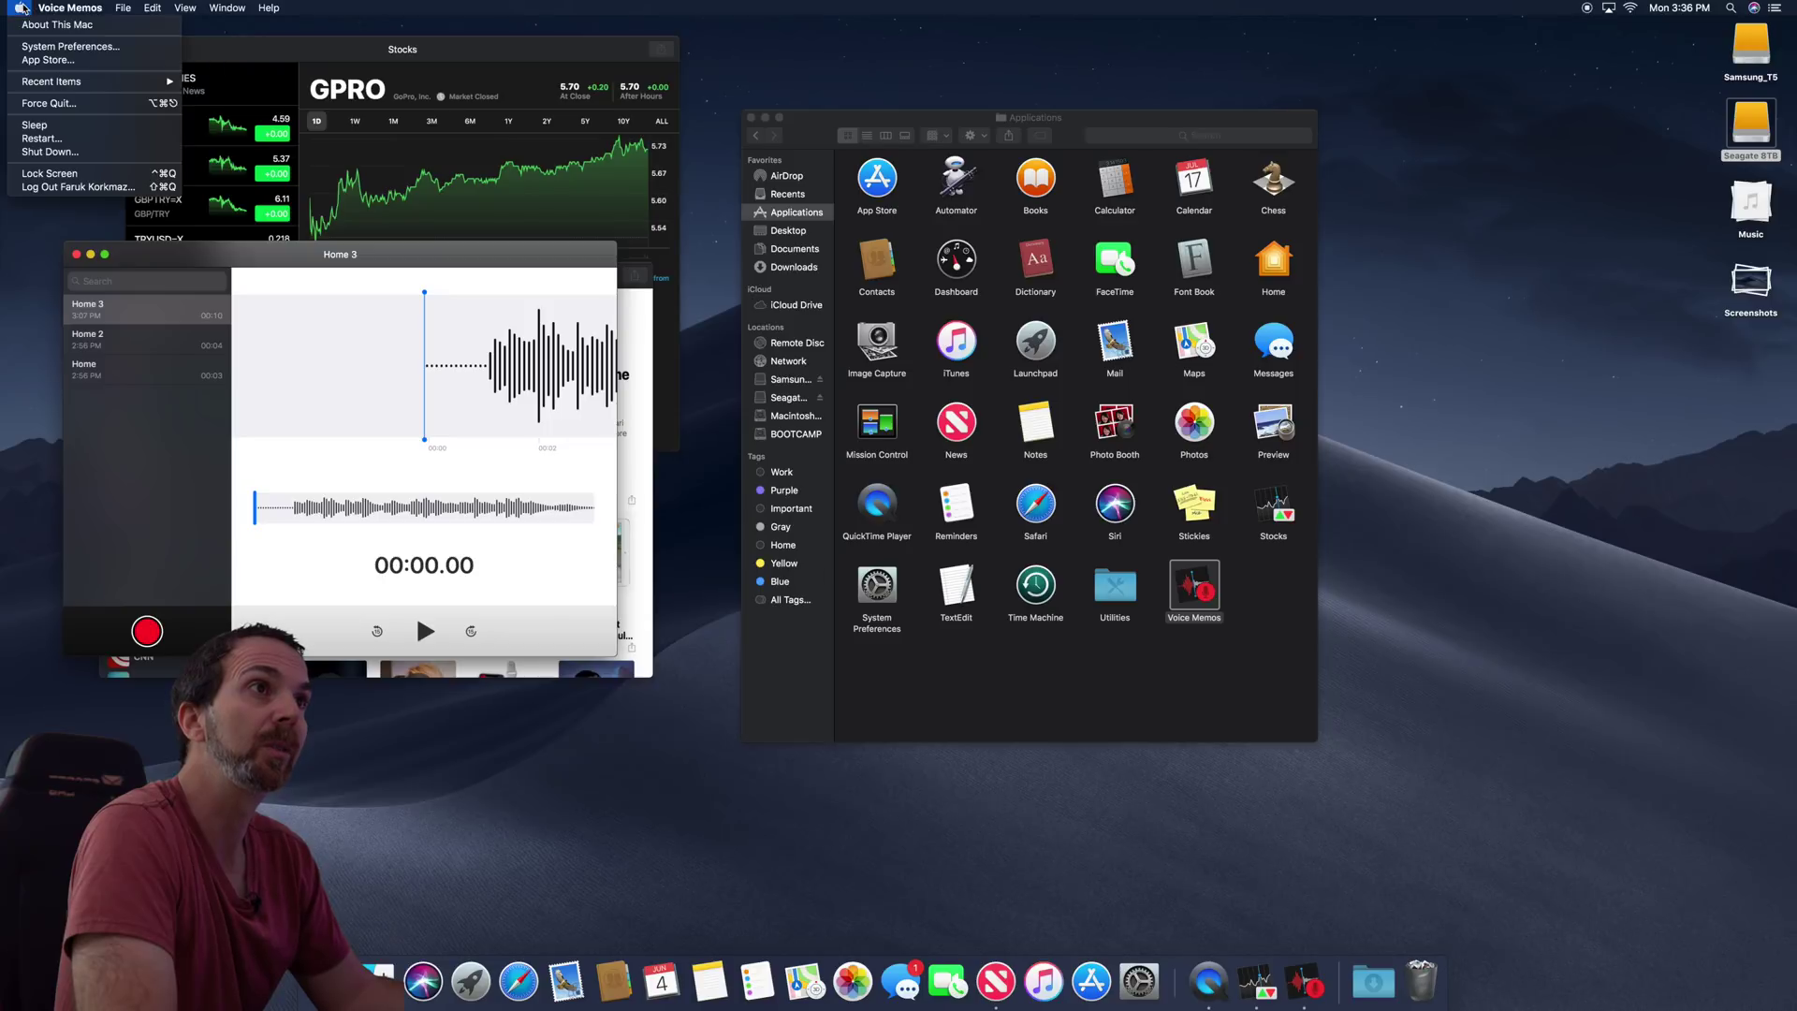
pyautogui.click(64, 46)
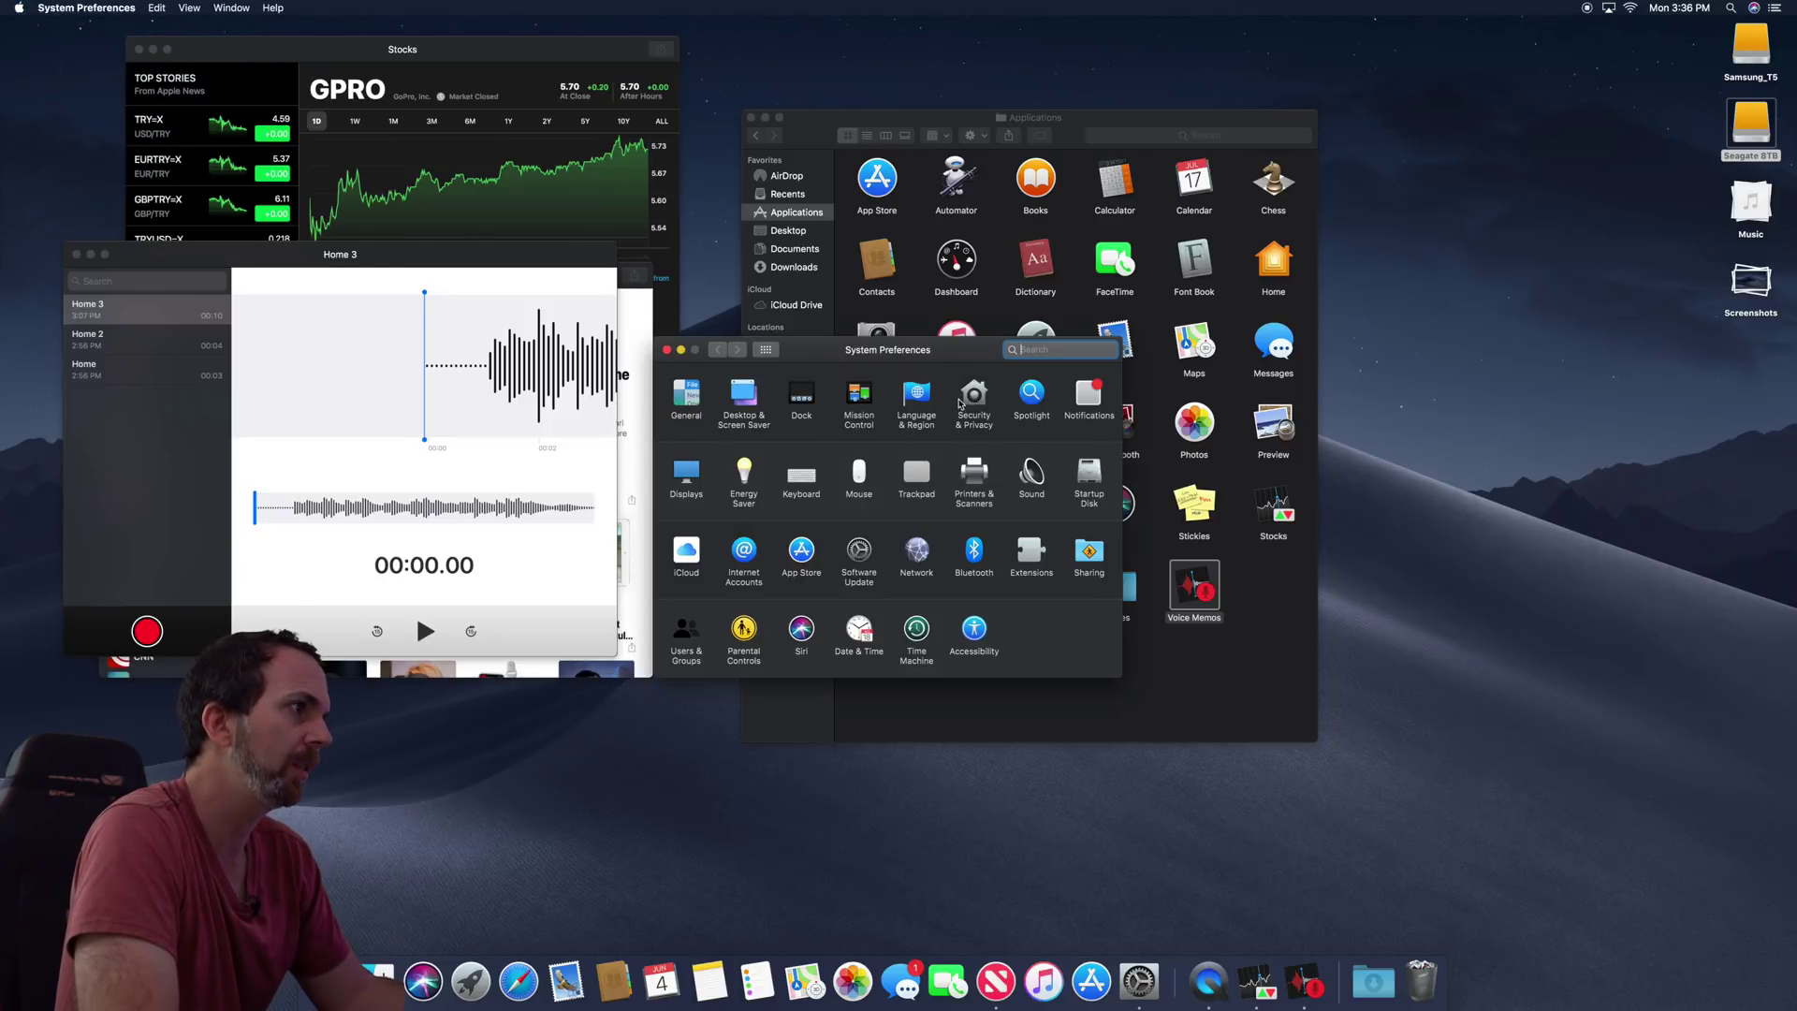
pyautogui.click(973, 400)
pyautogui.click(966, 389)
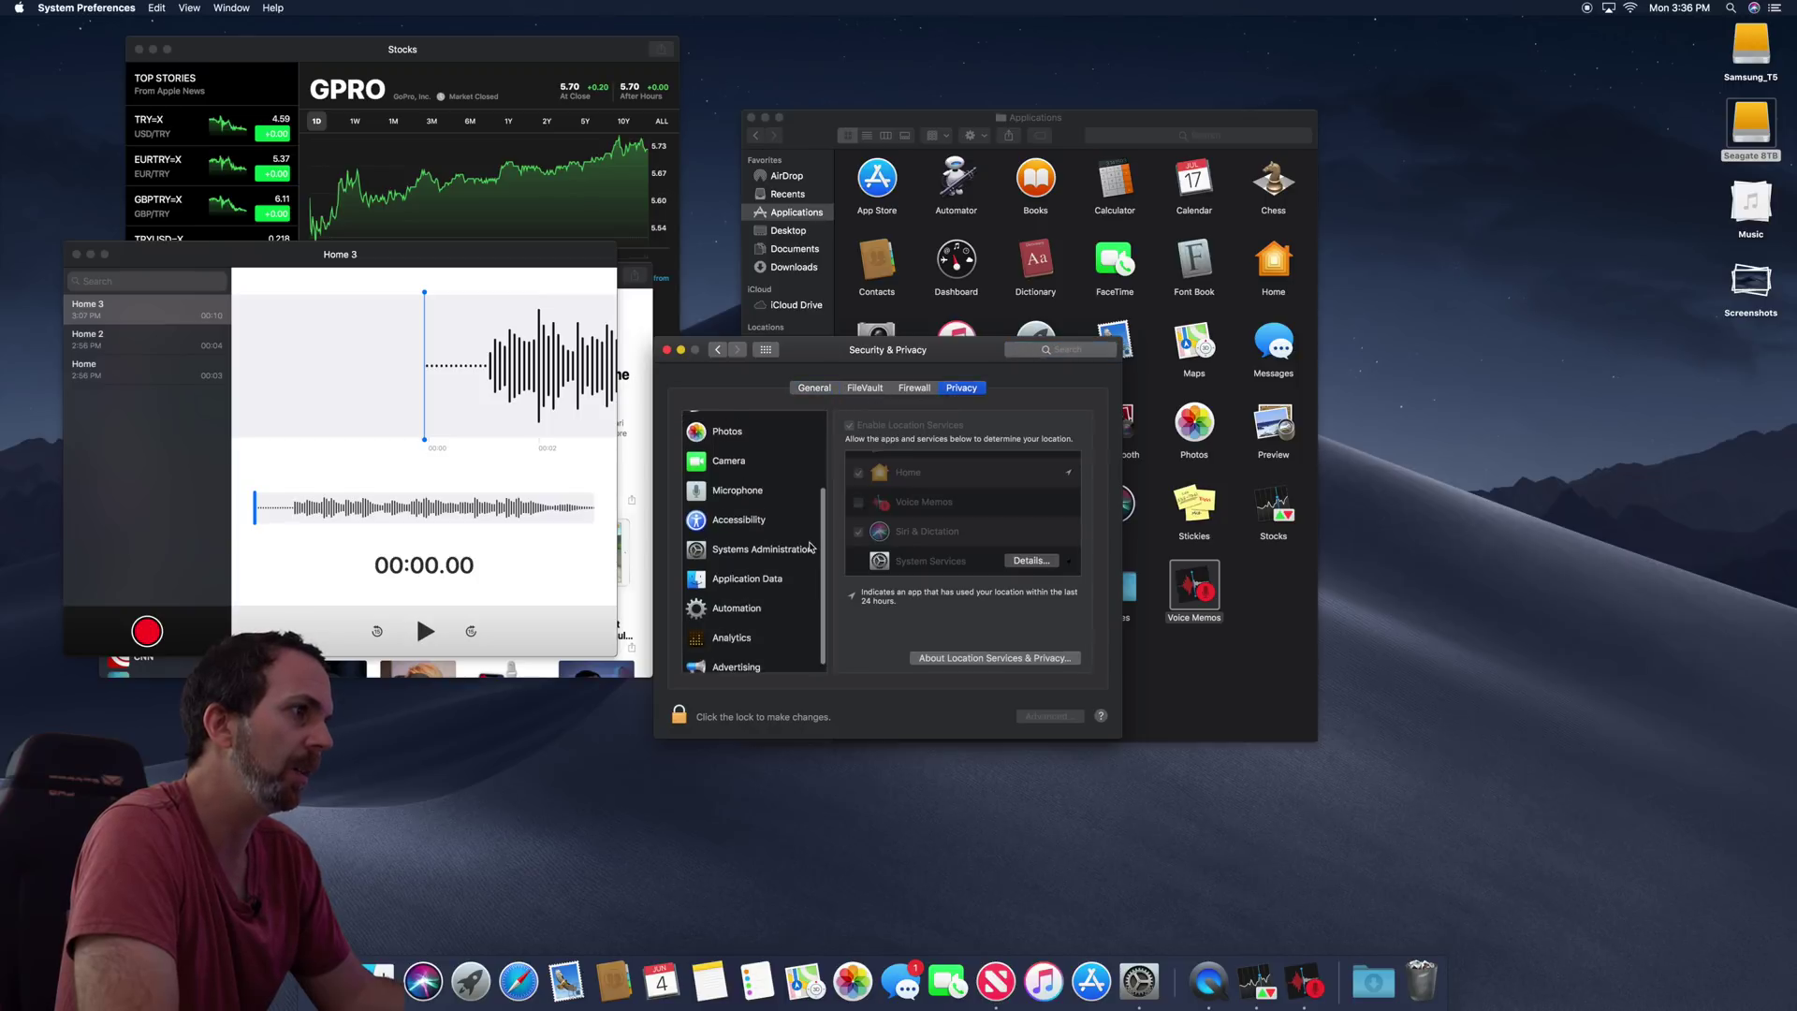
pyautogui.scroll(-3, 809, 545)
pyautogui.click(769, 513)
pyautogui.scroll(-1, 773, 527)
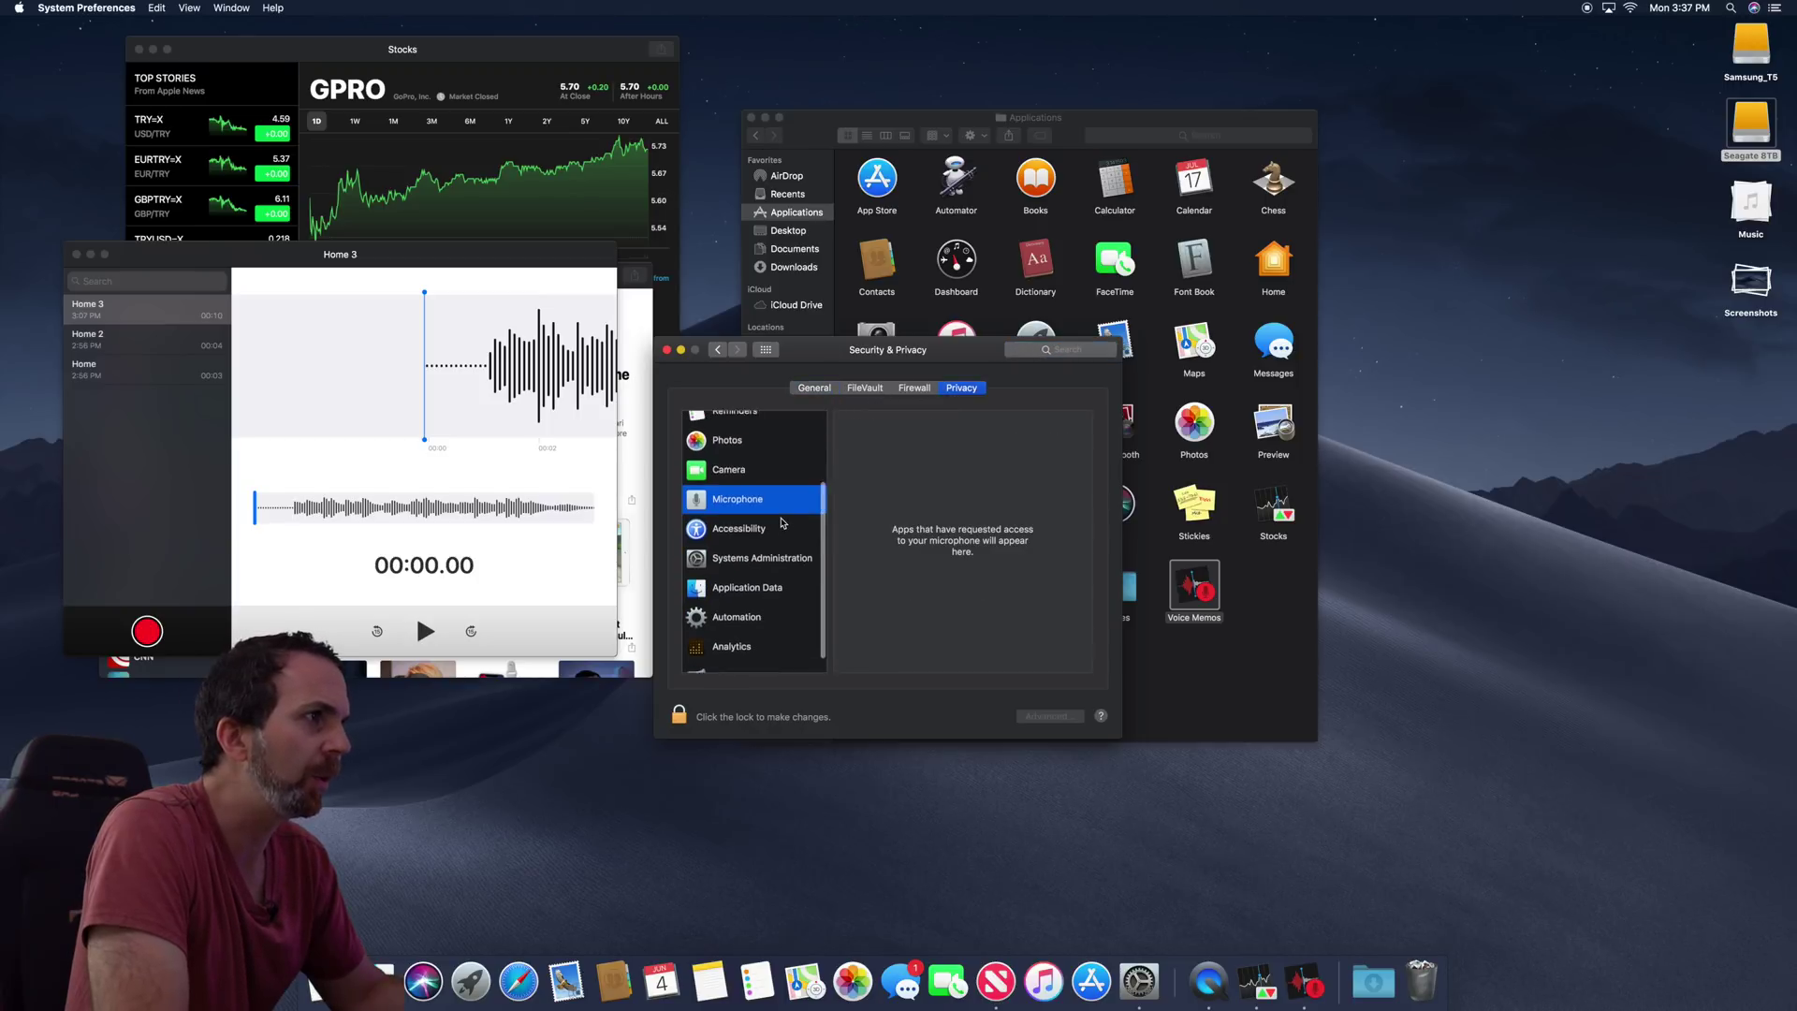
pyautogui.click(759, 526)
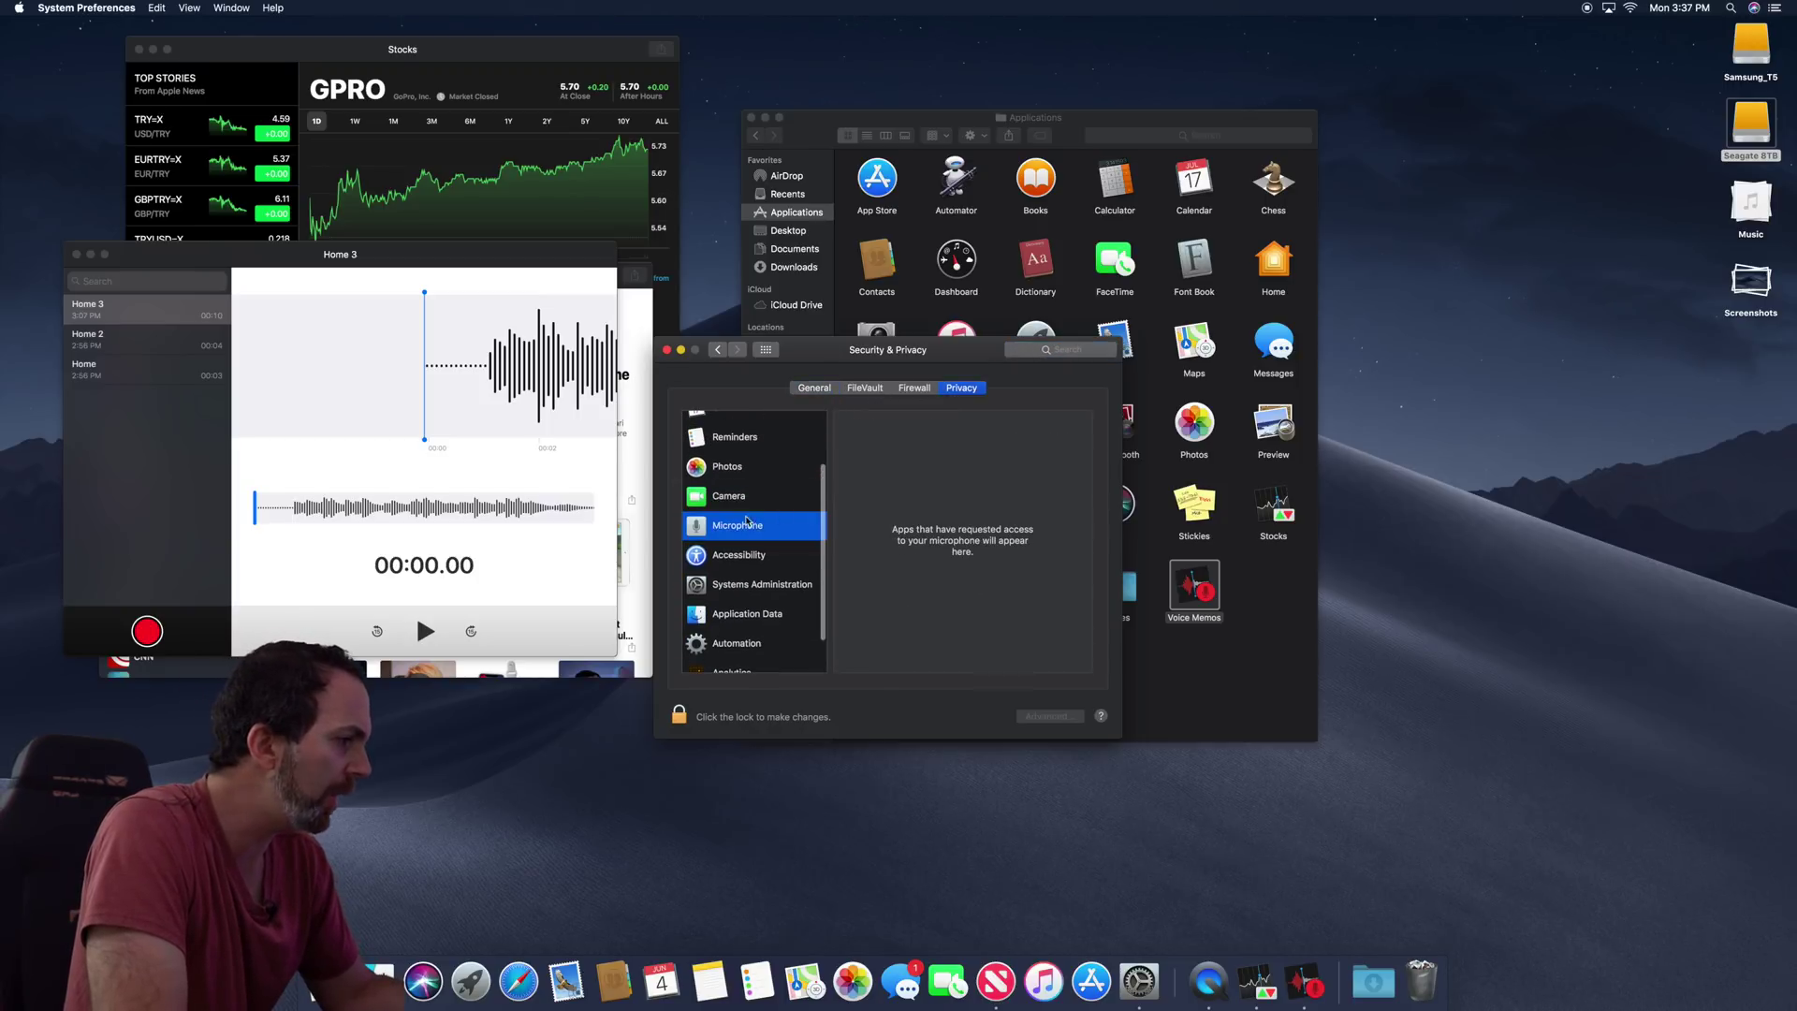
pyautogui.click(668, 352)
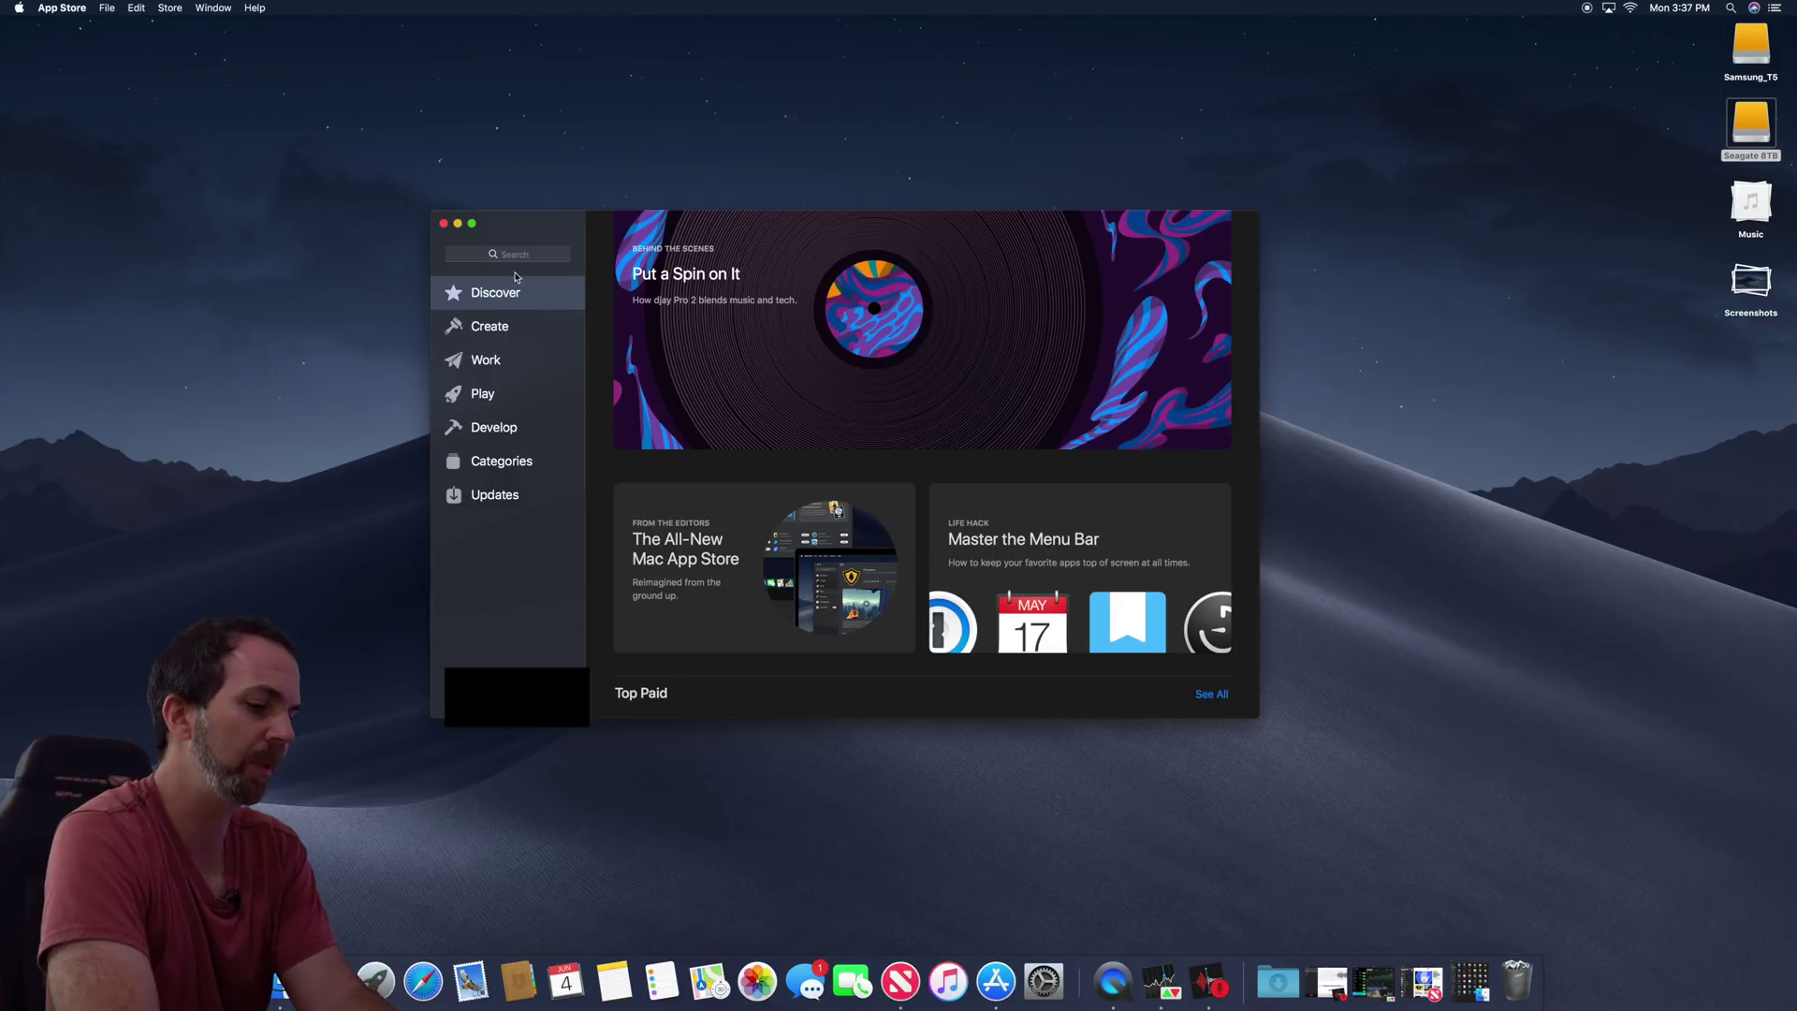
pyautogui.write('page')
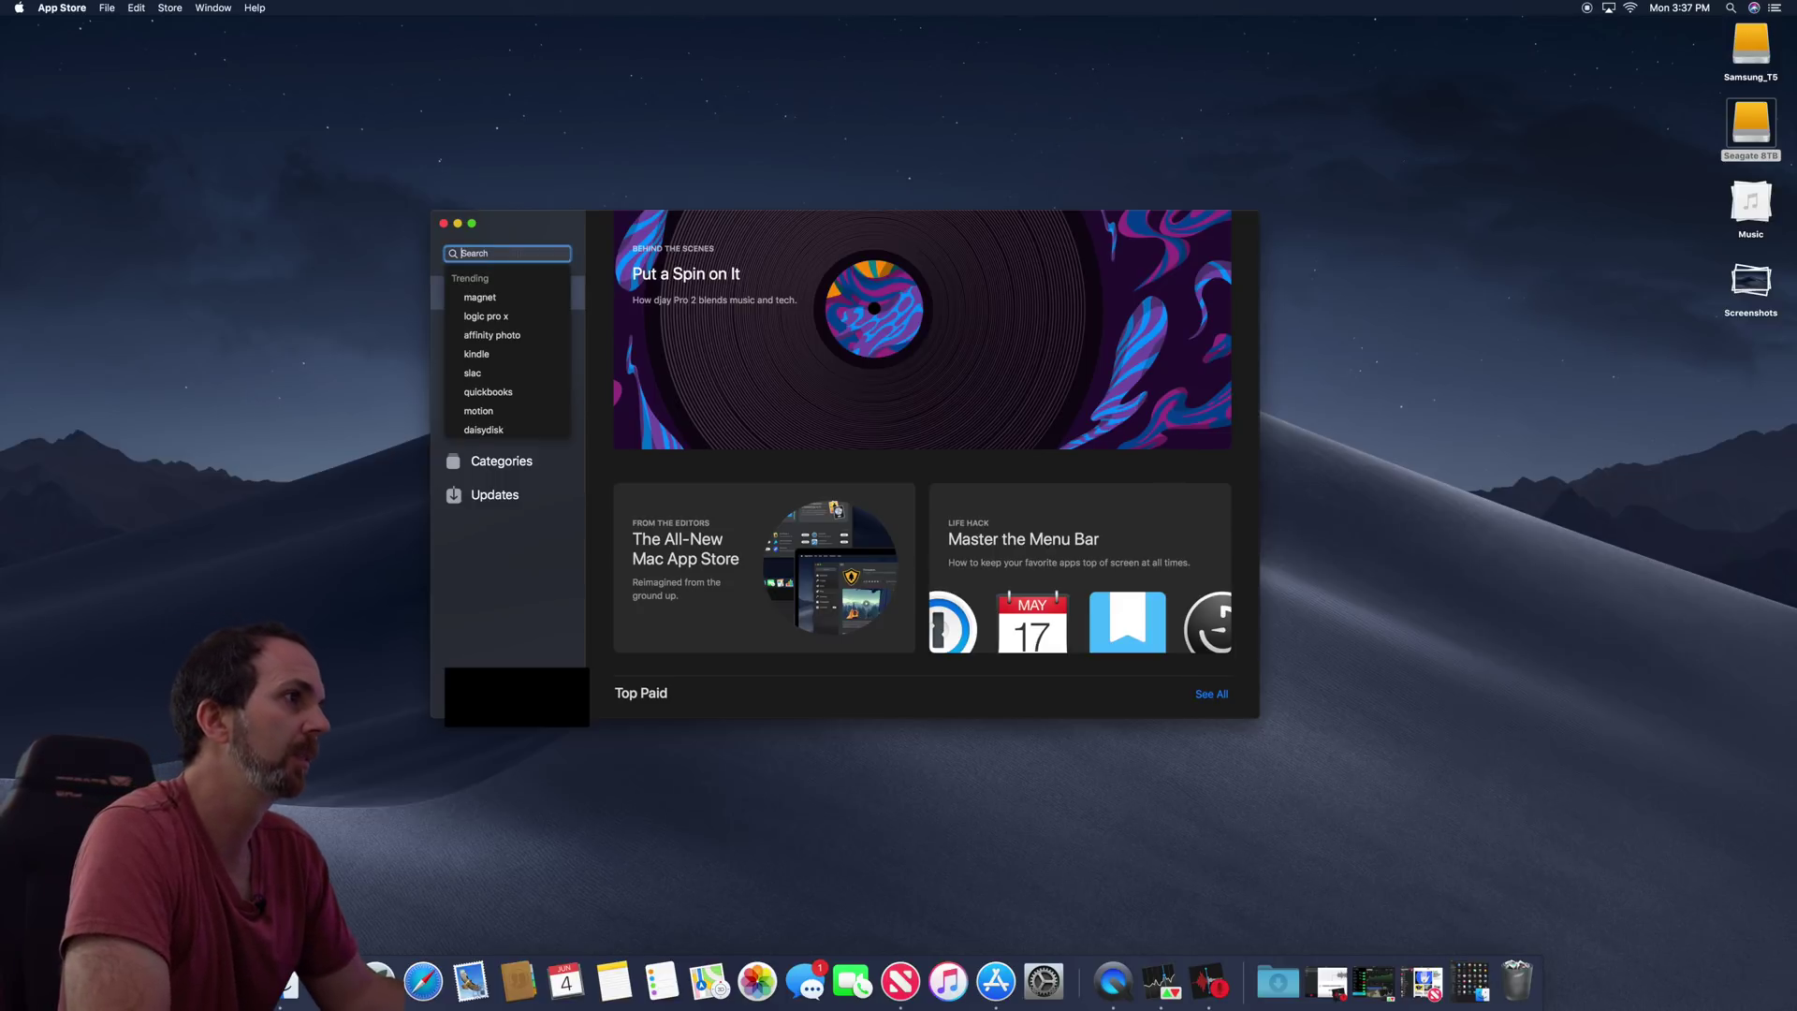
pyautogui.write('s')
# Step: Run the App Store search for 'pages'
pyautogui.press('Return')
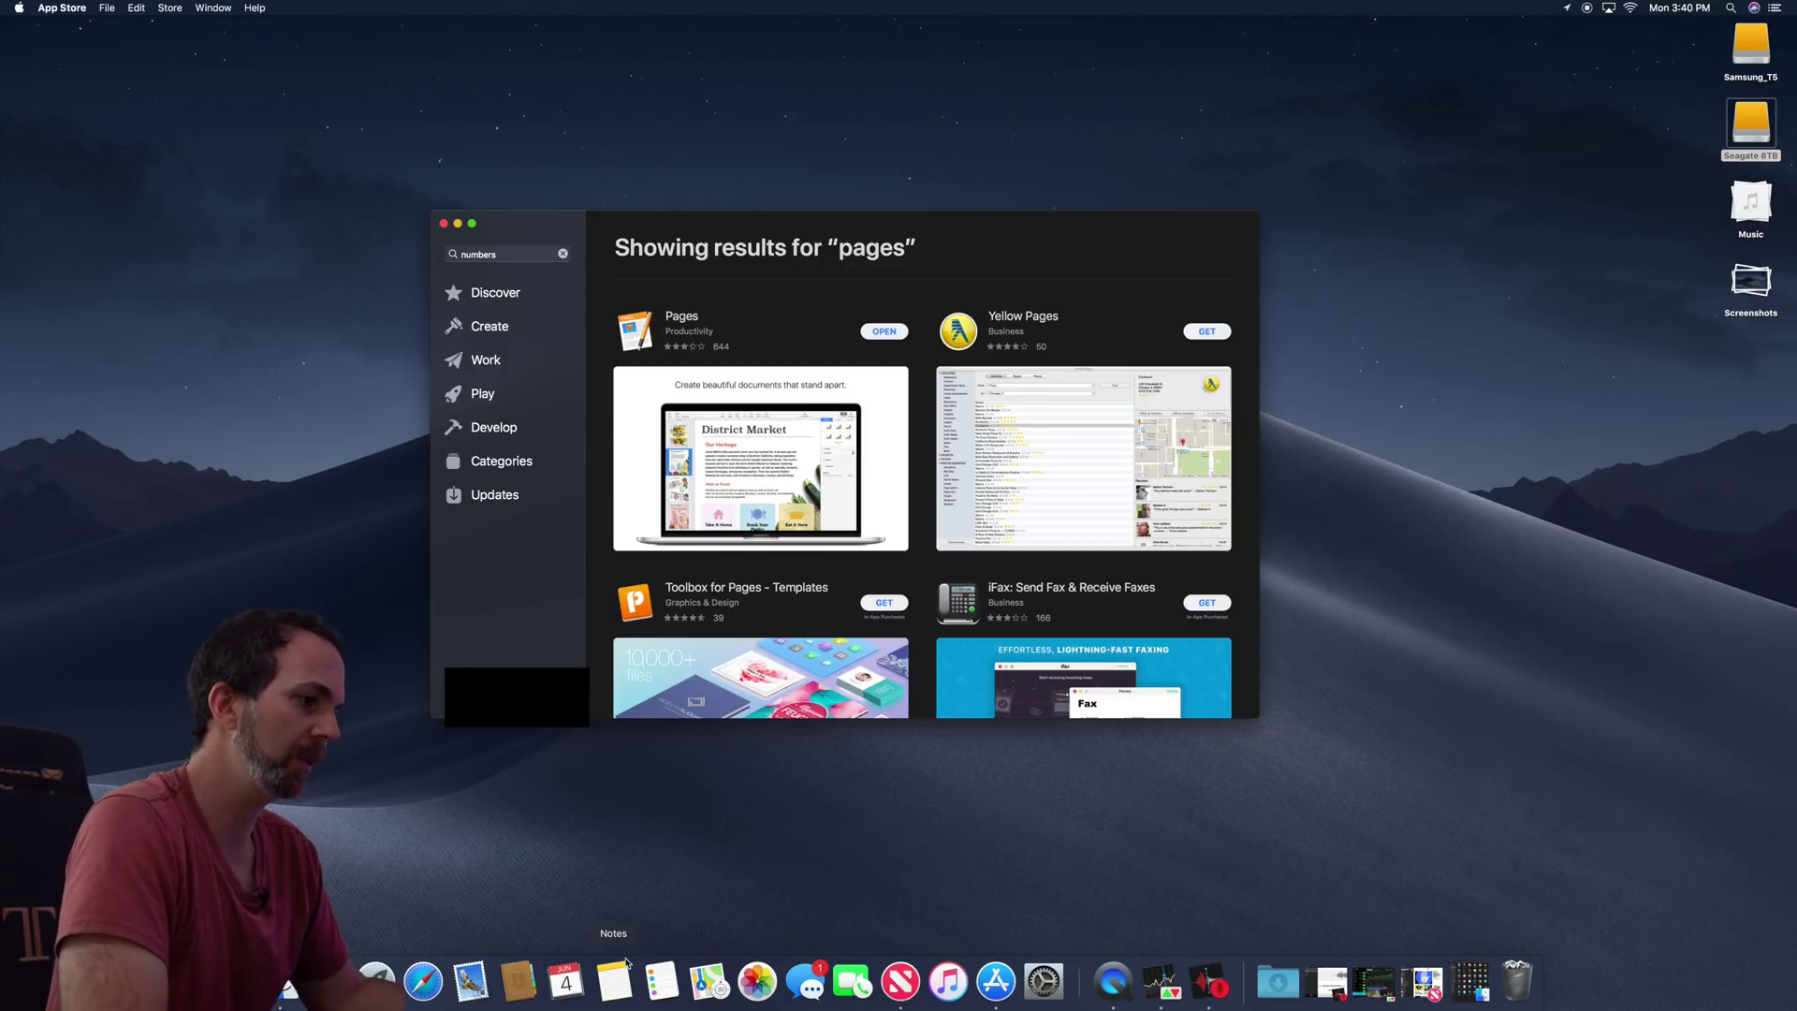
# Step: Close App Store, skip the Notes welcome, and insert an iPhone photo with Take Photo
pyautogui.click(445, 223)
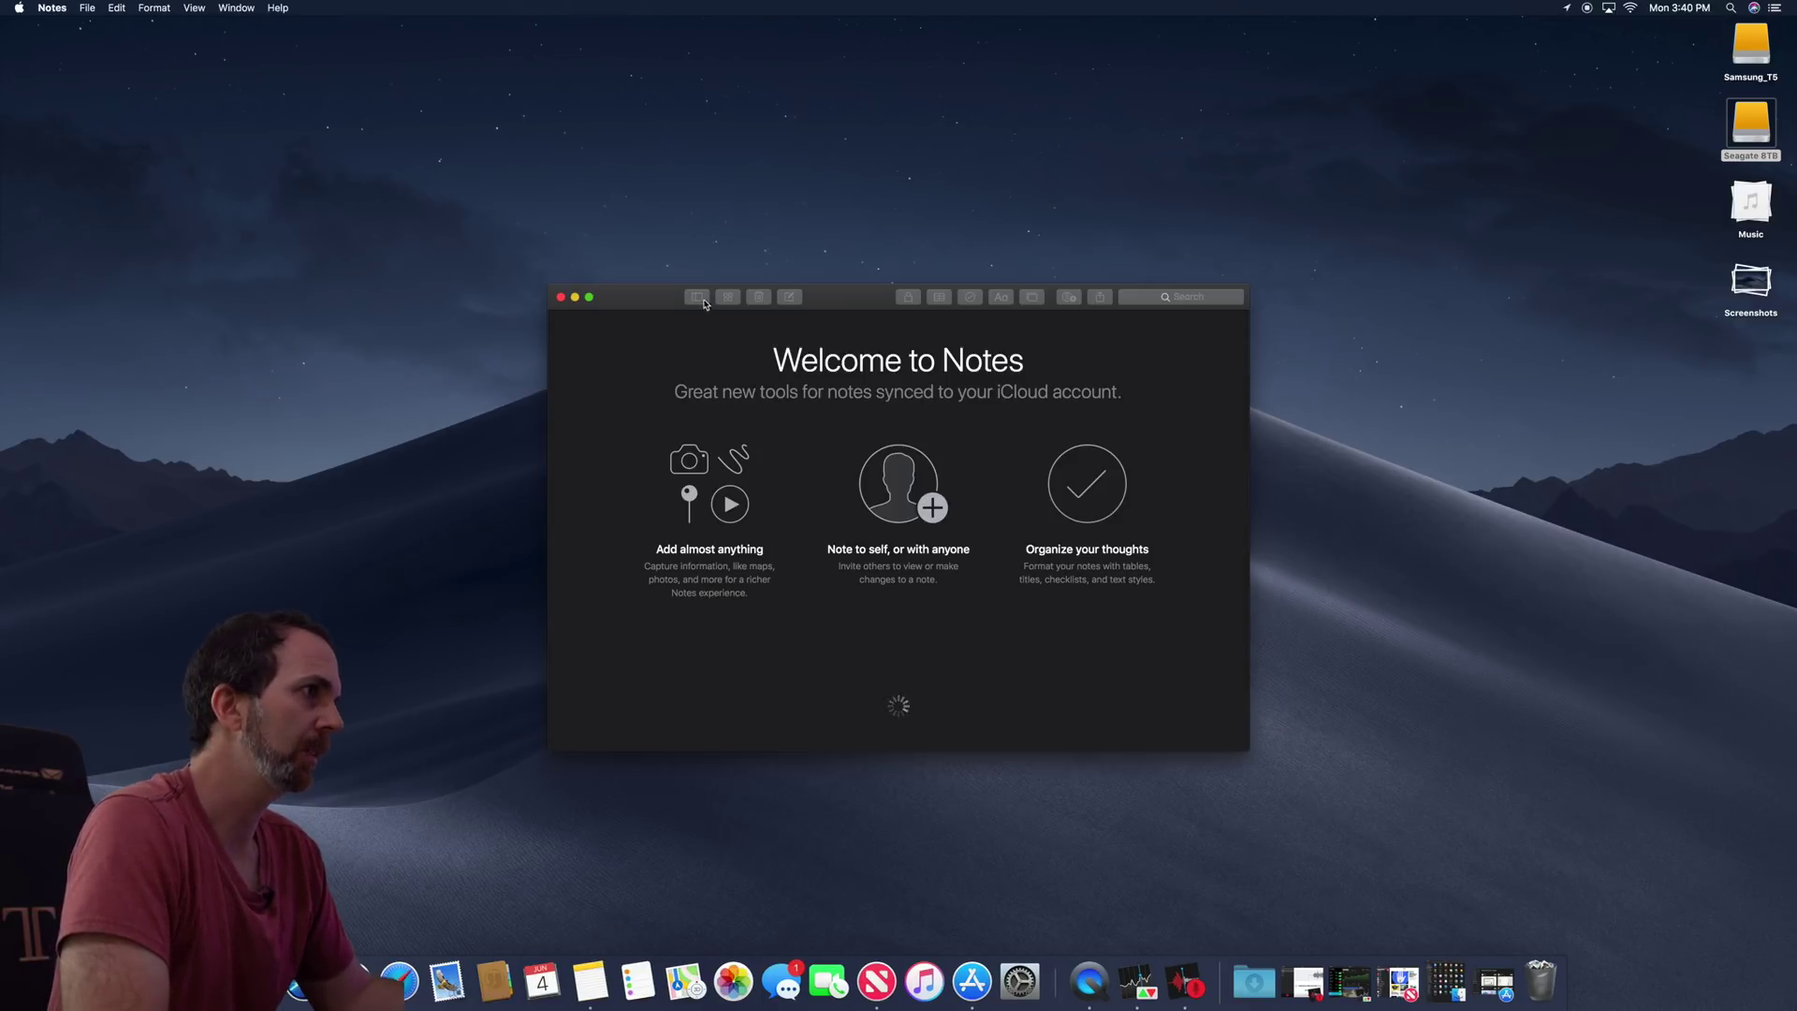
pyautogui.click(899, 705)
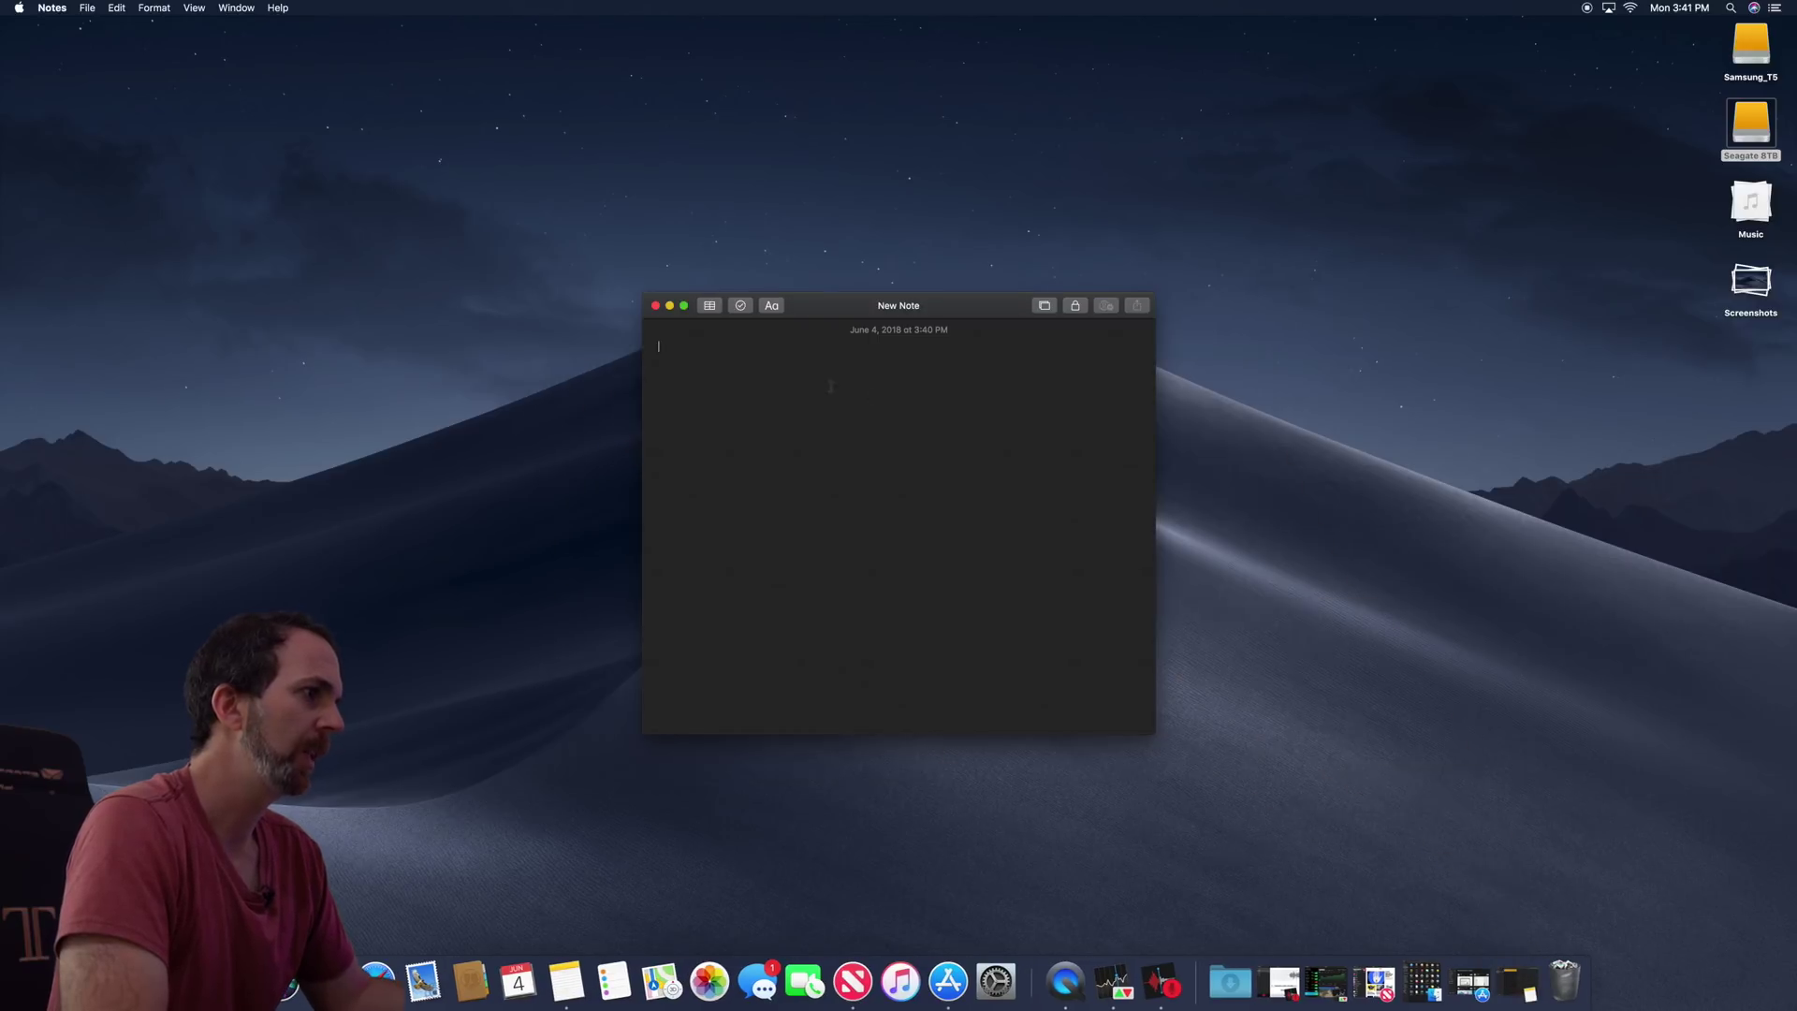
pyautogui.rightClick(781, 377)
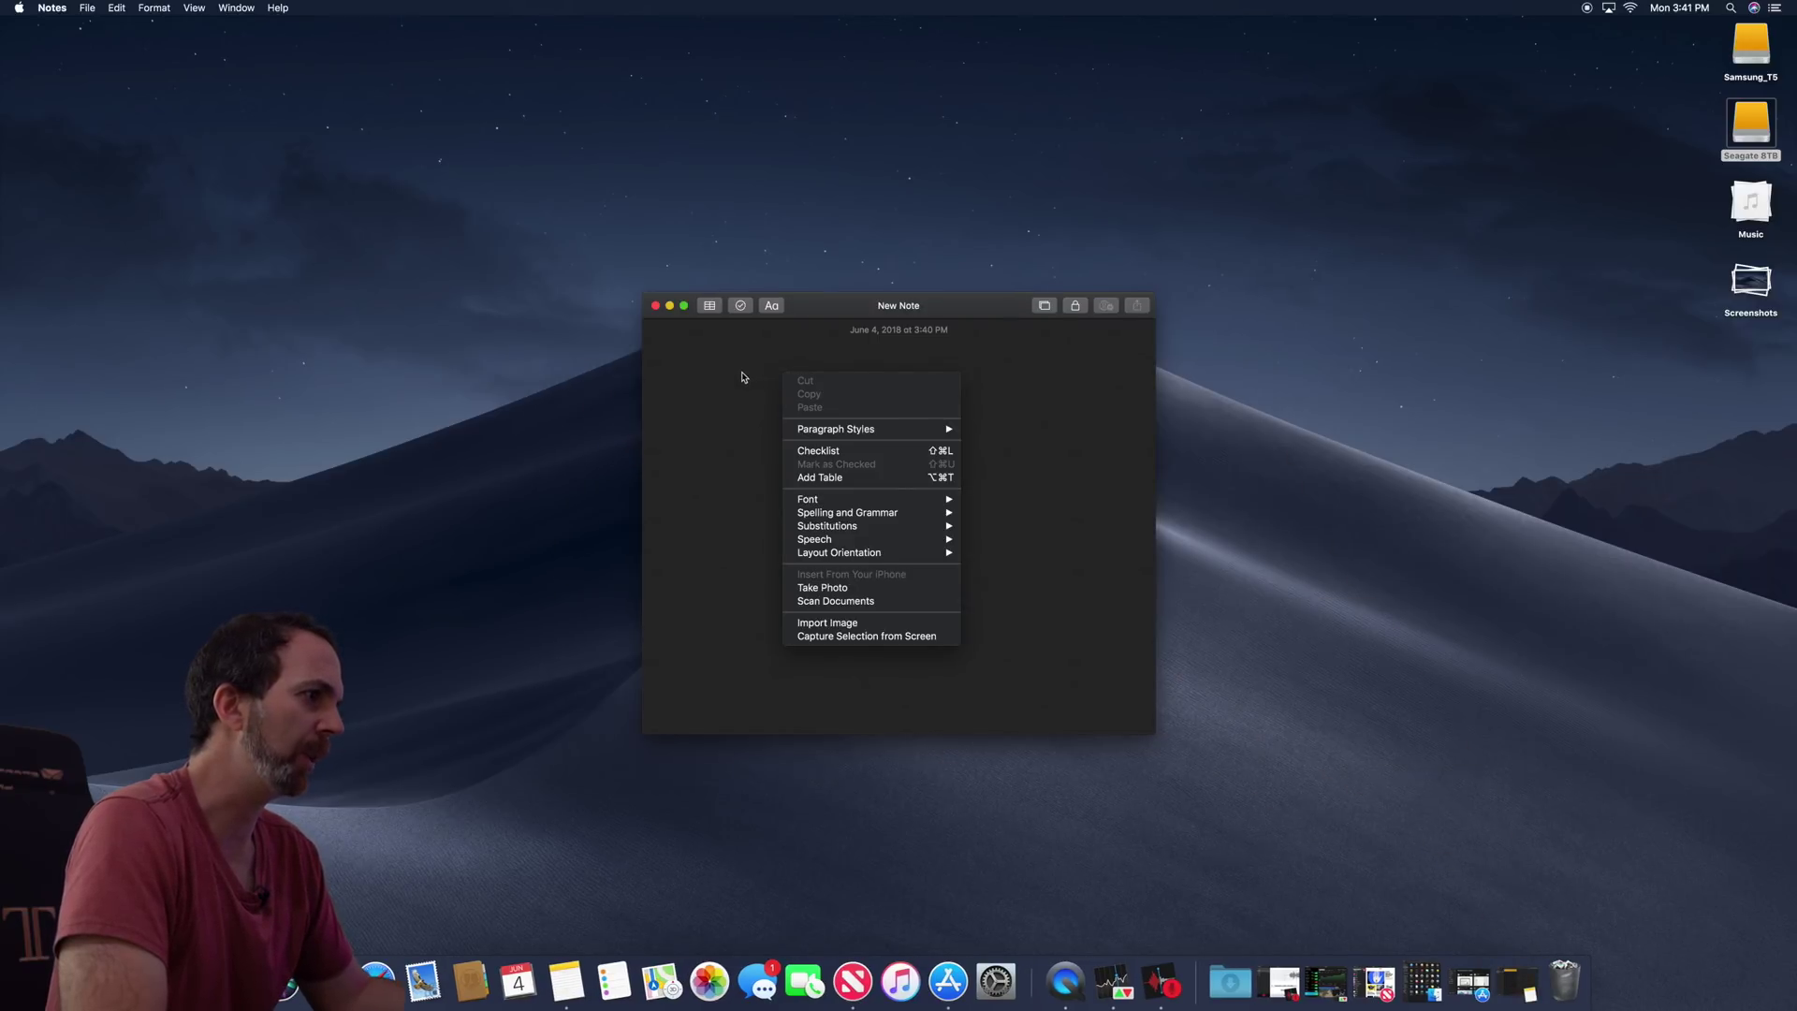
pyautogui.click(822, 588)
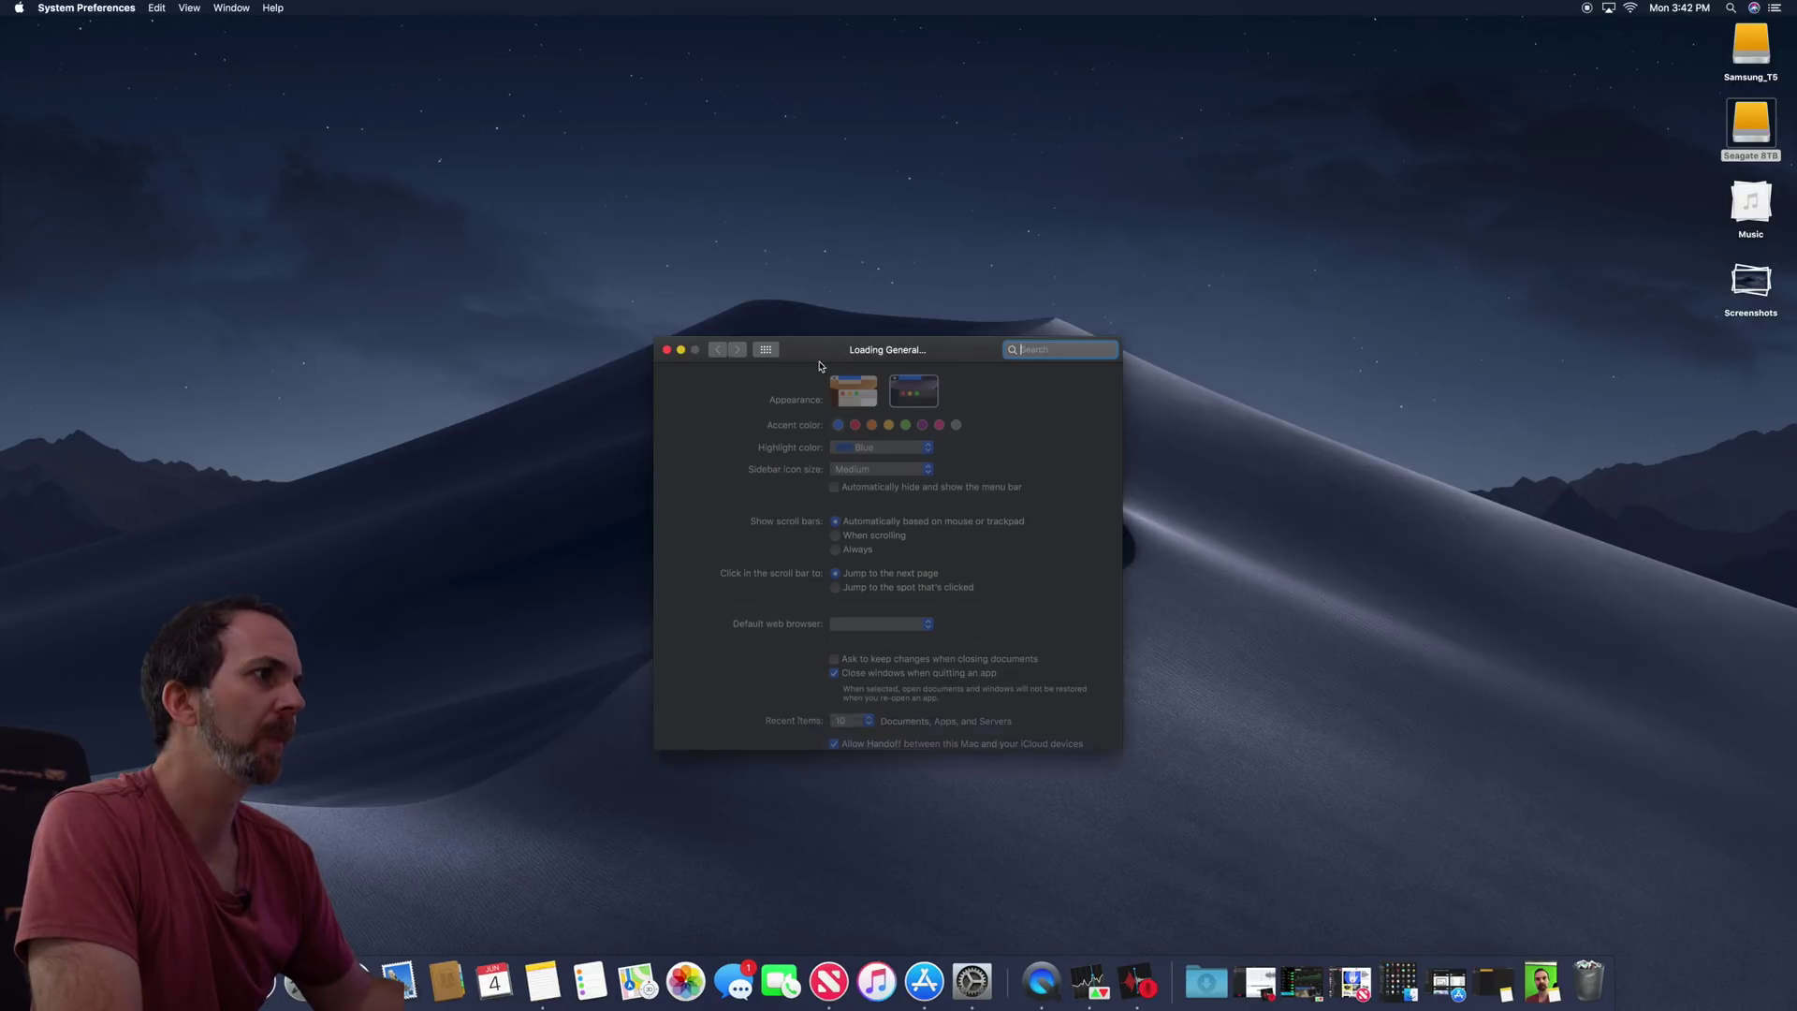
pyautogui.moveTo(840, 354); pyautogui.dragTo(464, 299)
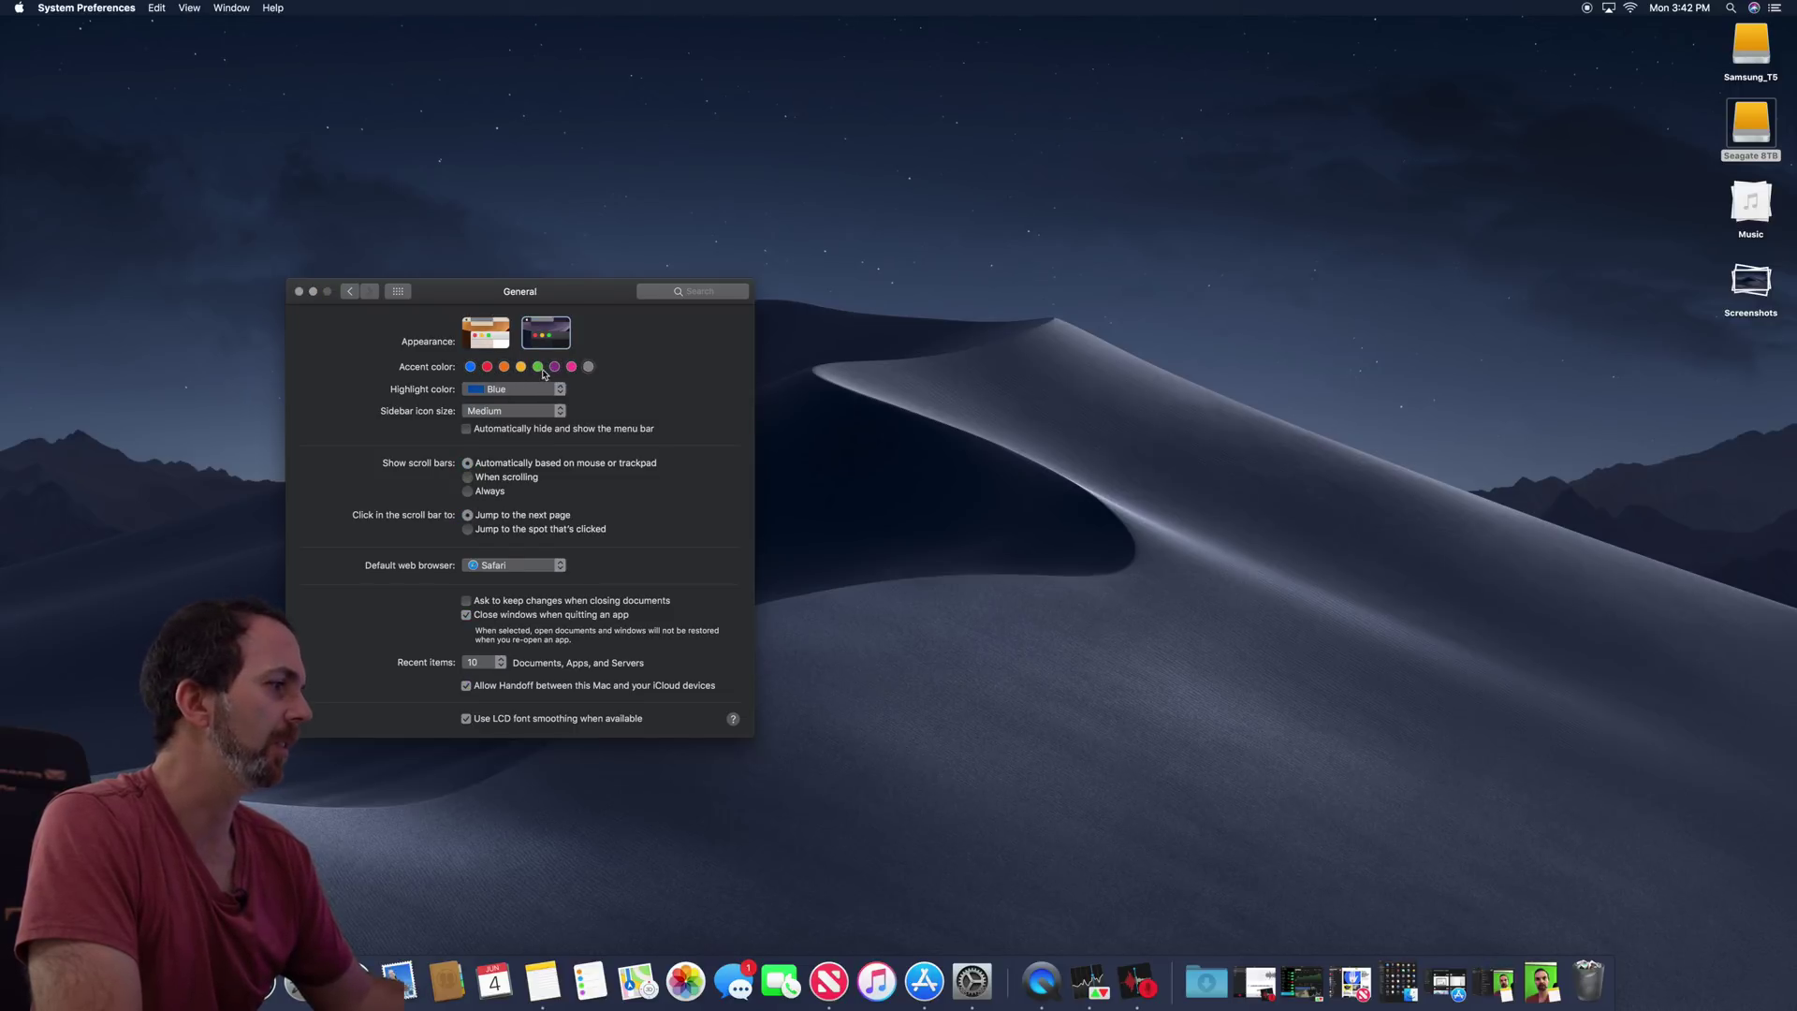
# Step: Try the Light appearance, revert to Dark, then show all System Preferences panes
pyautogui.click(485, 339)
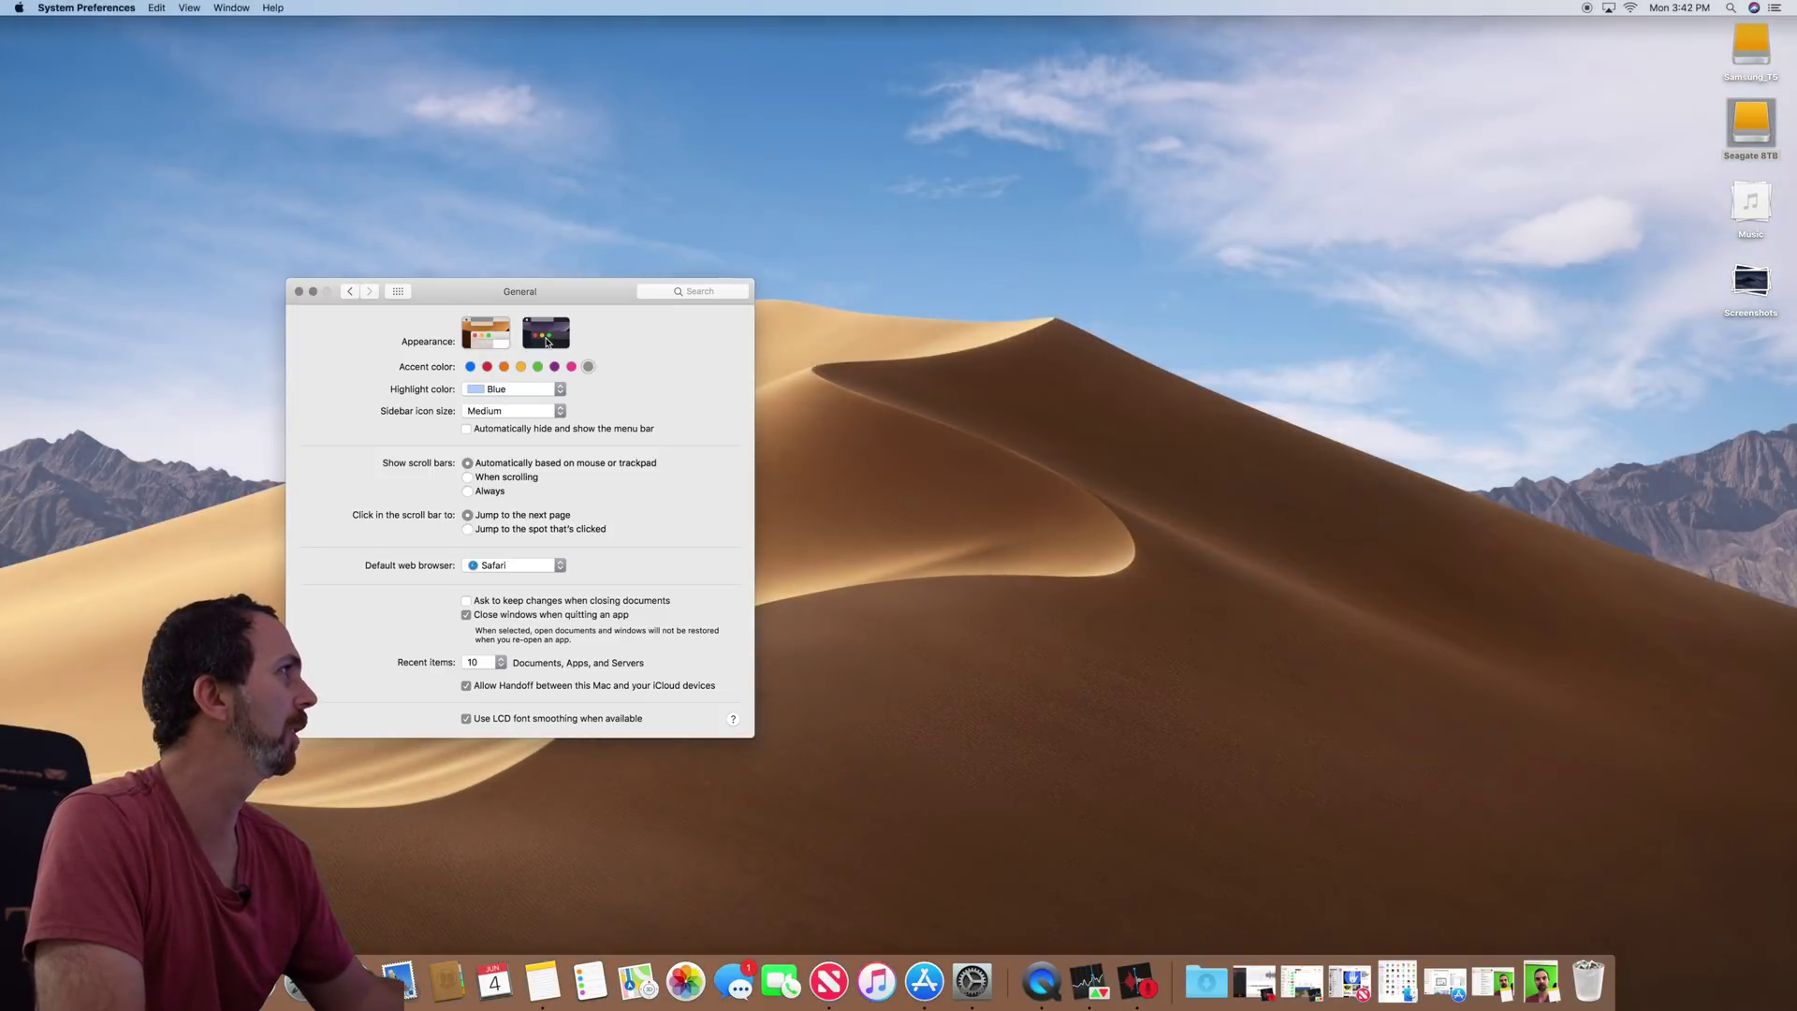
pyautogui.moveTo(552, 293); pyautogui.dragTo(378, 164)
pyautogui.click(373, 210)
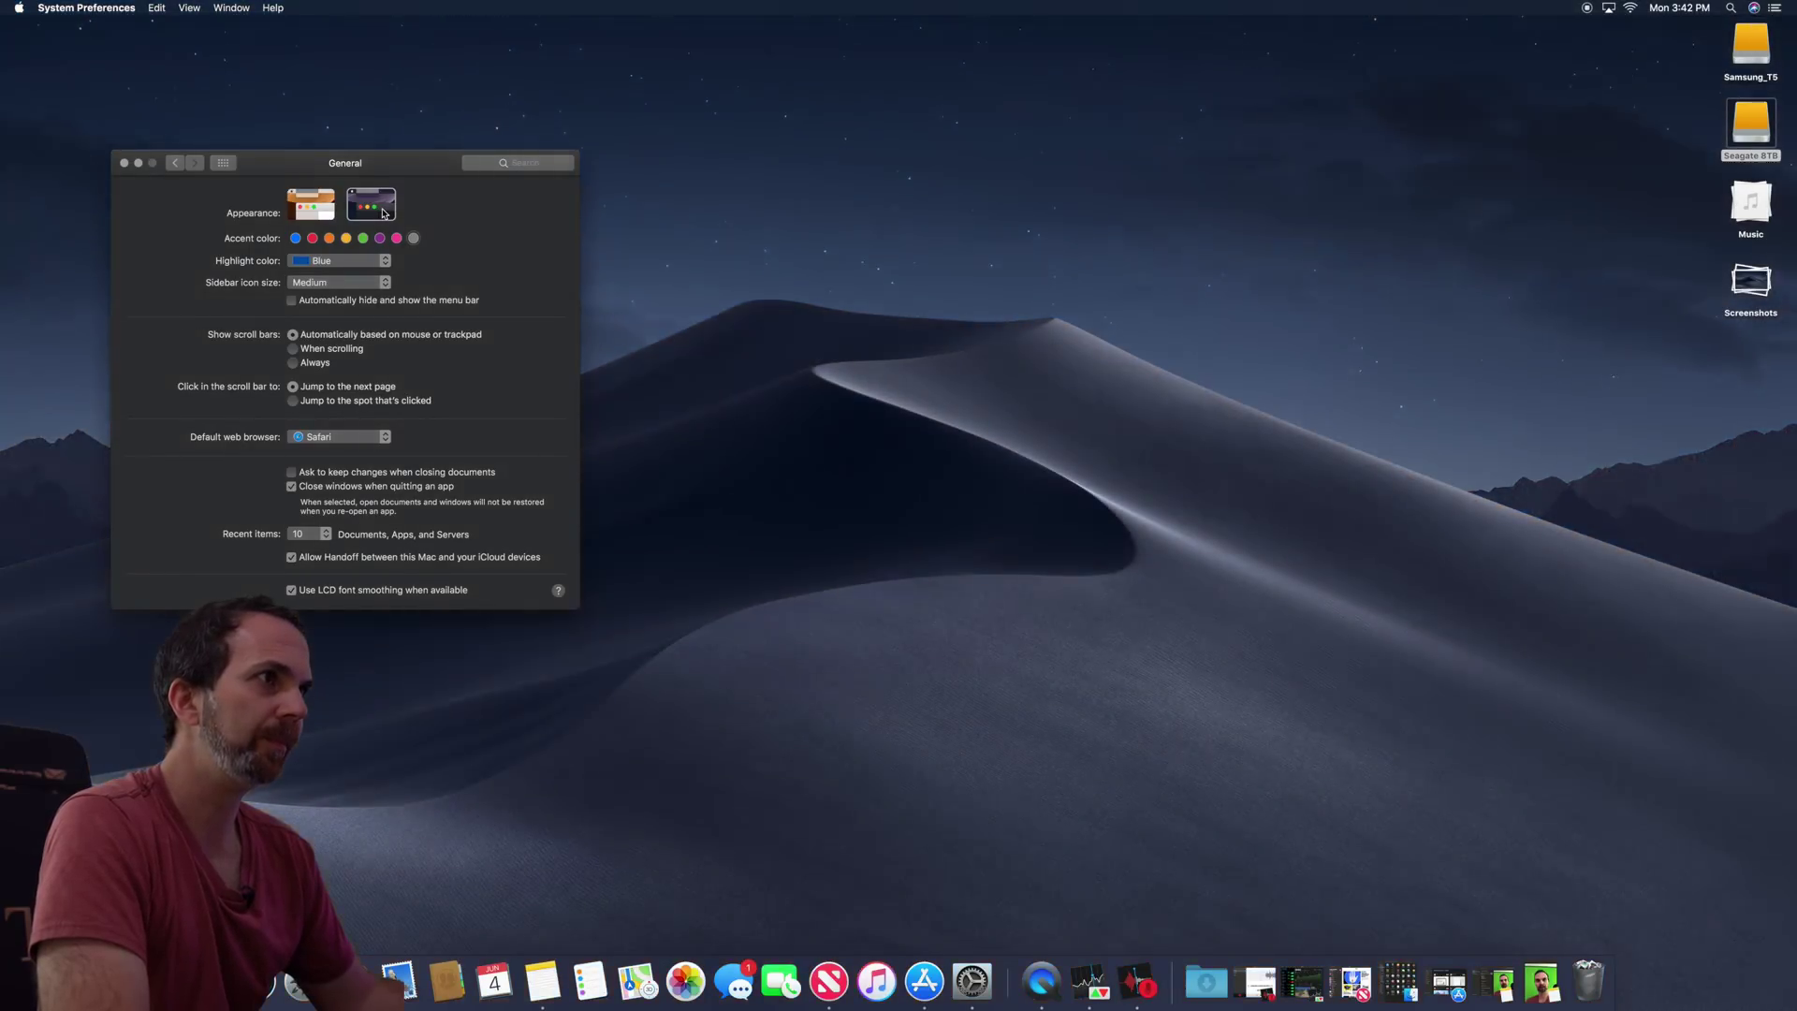
pyautogui.press('super+l')
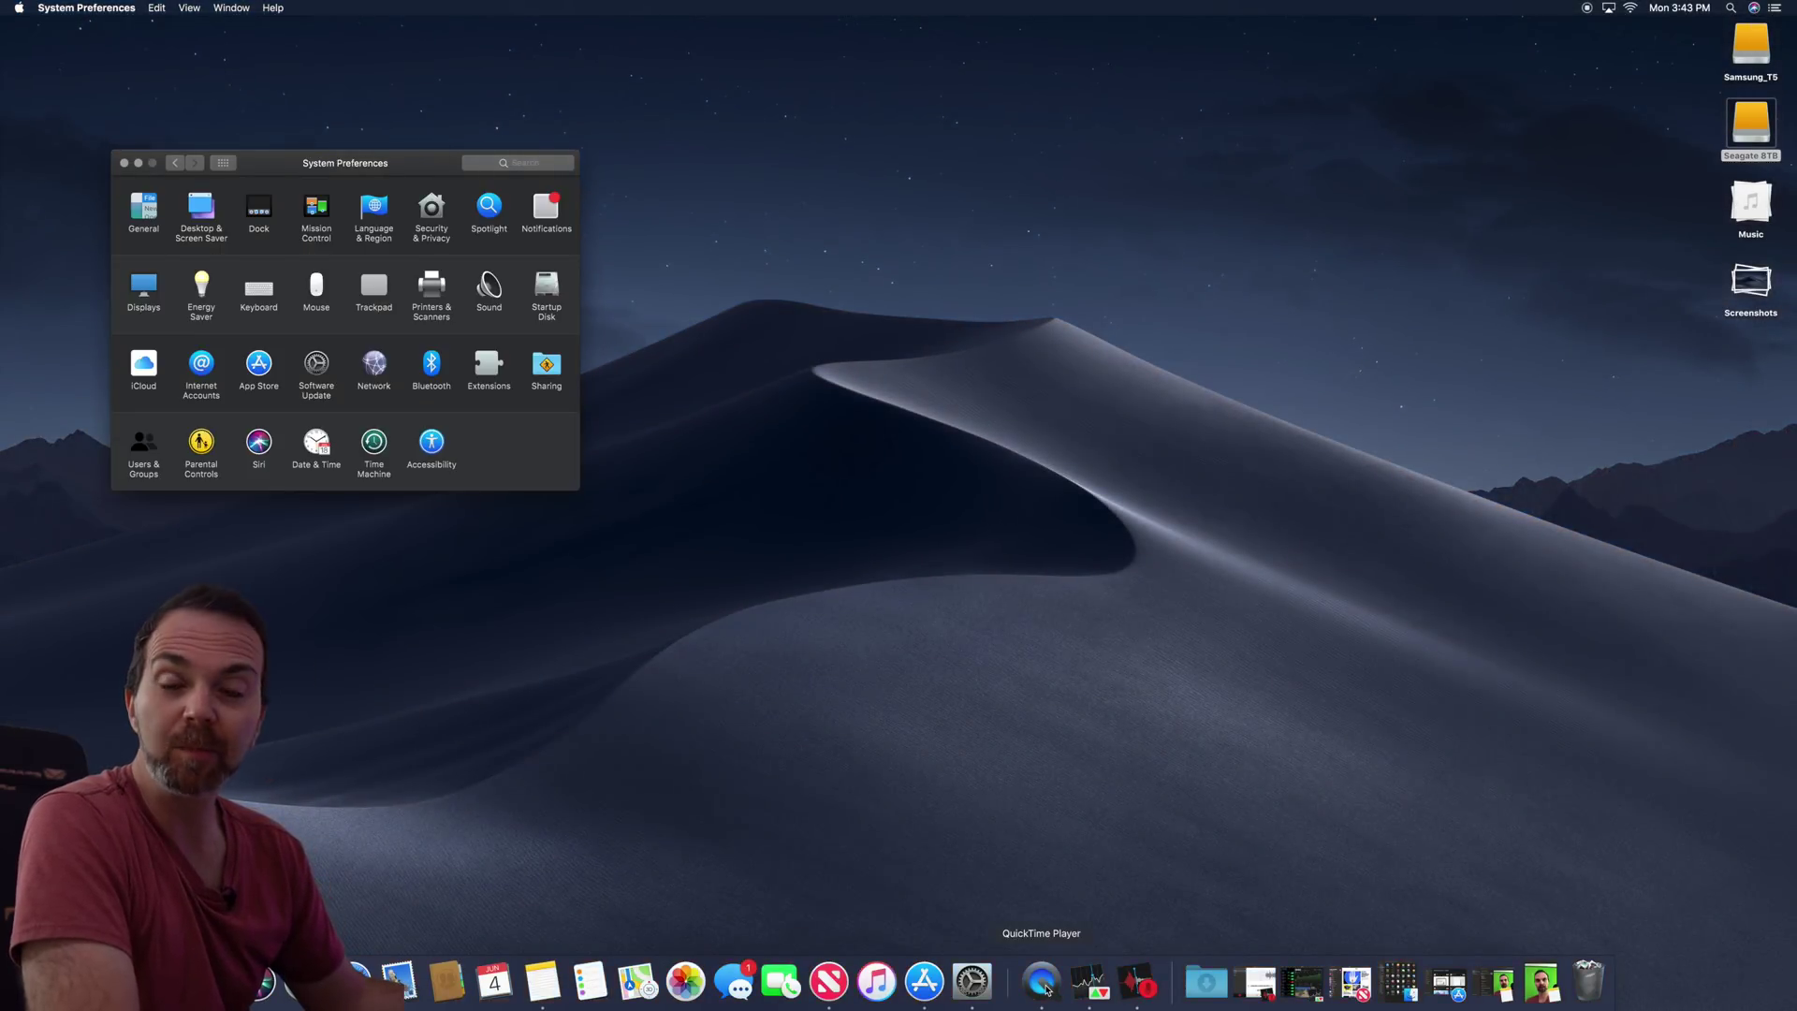